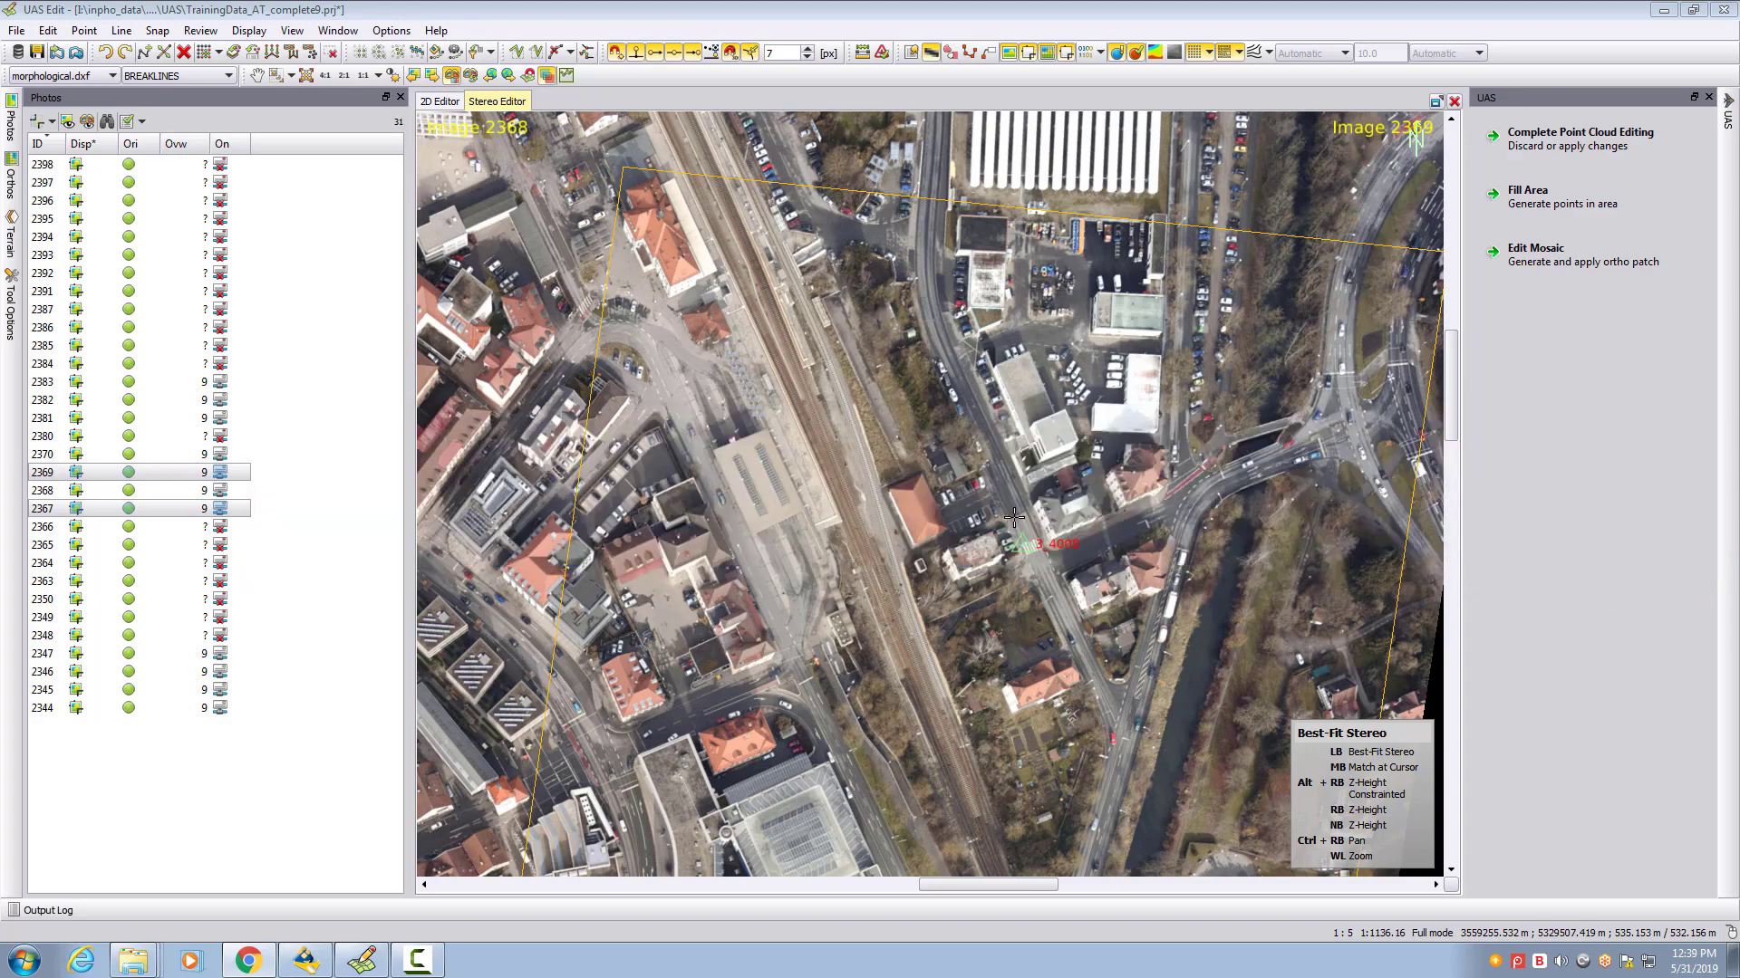
- Set the BREAKLINES layer of morphological.dxf as the active terrain layer
{"action": "left_click", "coordinate": [12, 240]}
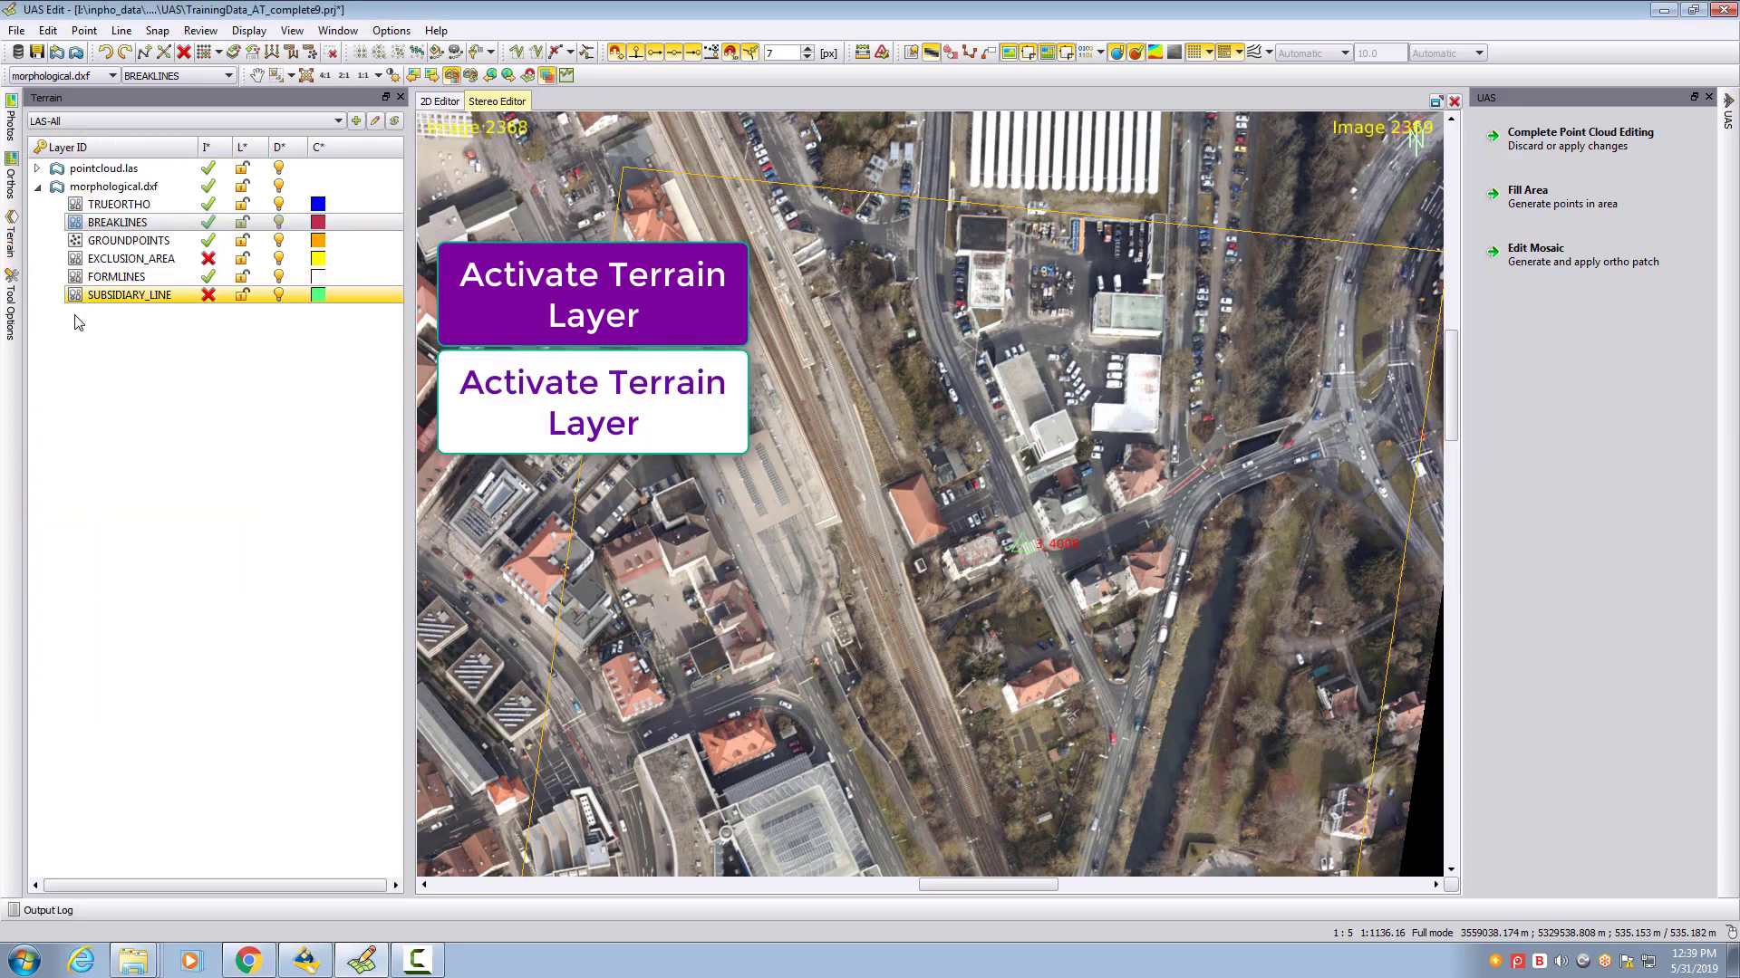
{"action": "right_click", "coordinate": [124, 224]}
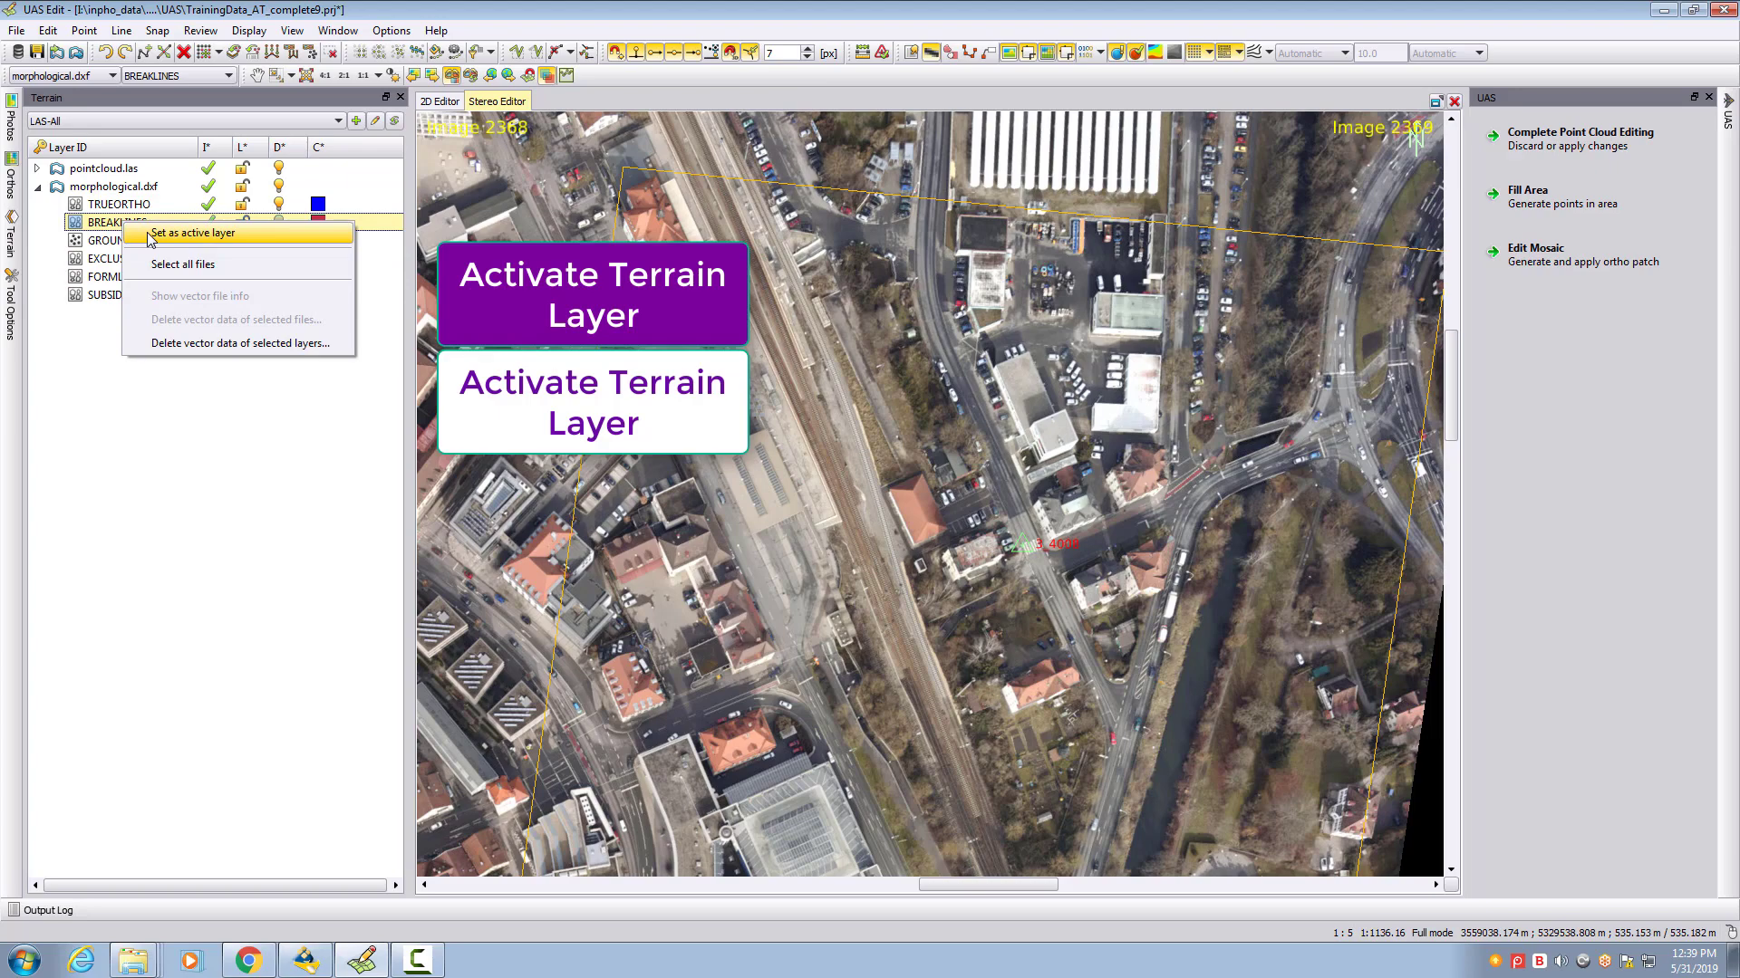
{"action": "left_click", "coordinate": [182, 233]}
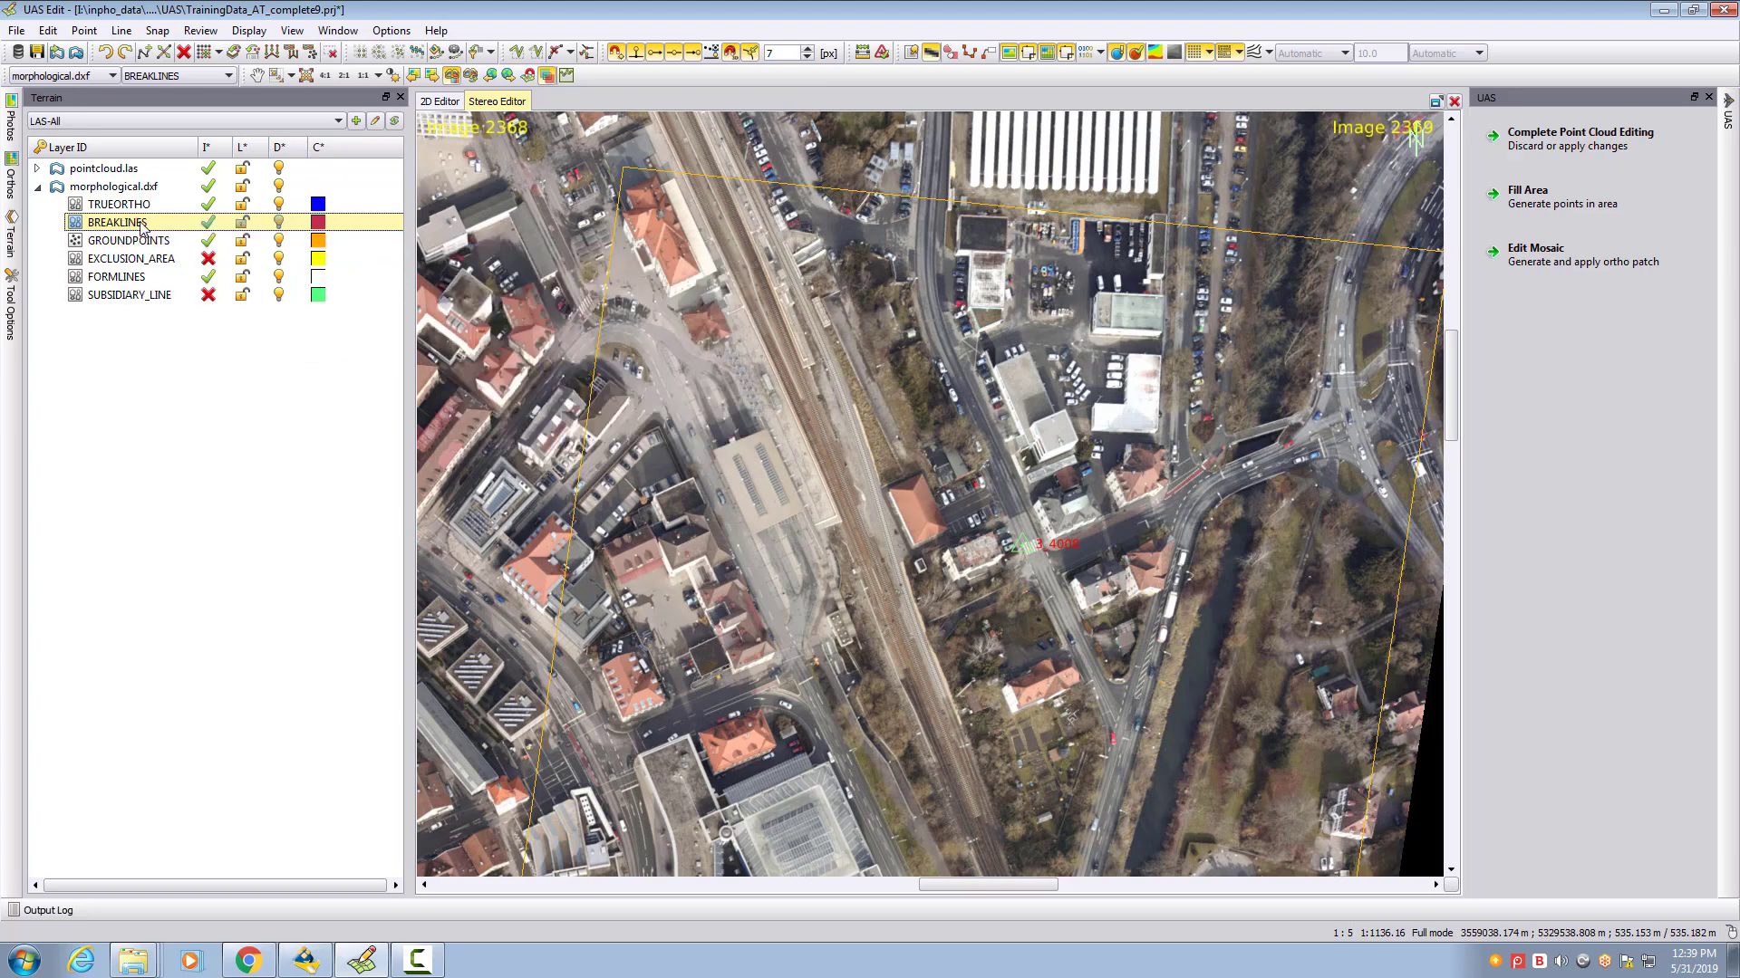
- Start creating a line and set its rectangular measuring mode to Magnetic with a 10-pixel corridor
{"action": "left_click", "coordinate": [48, 31]}
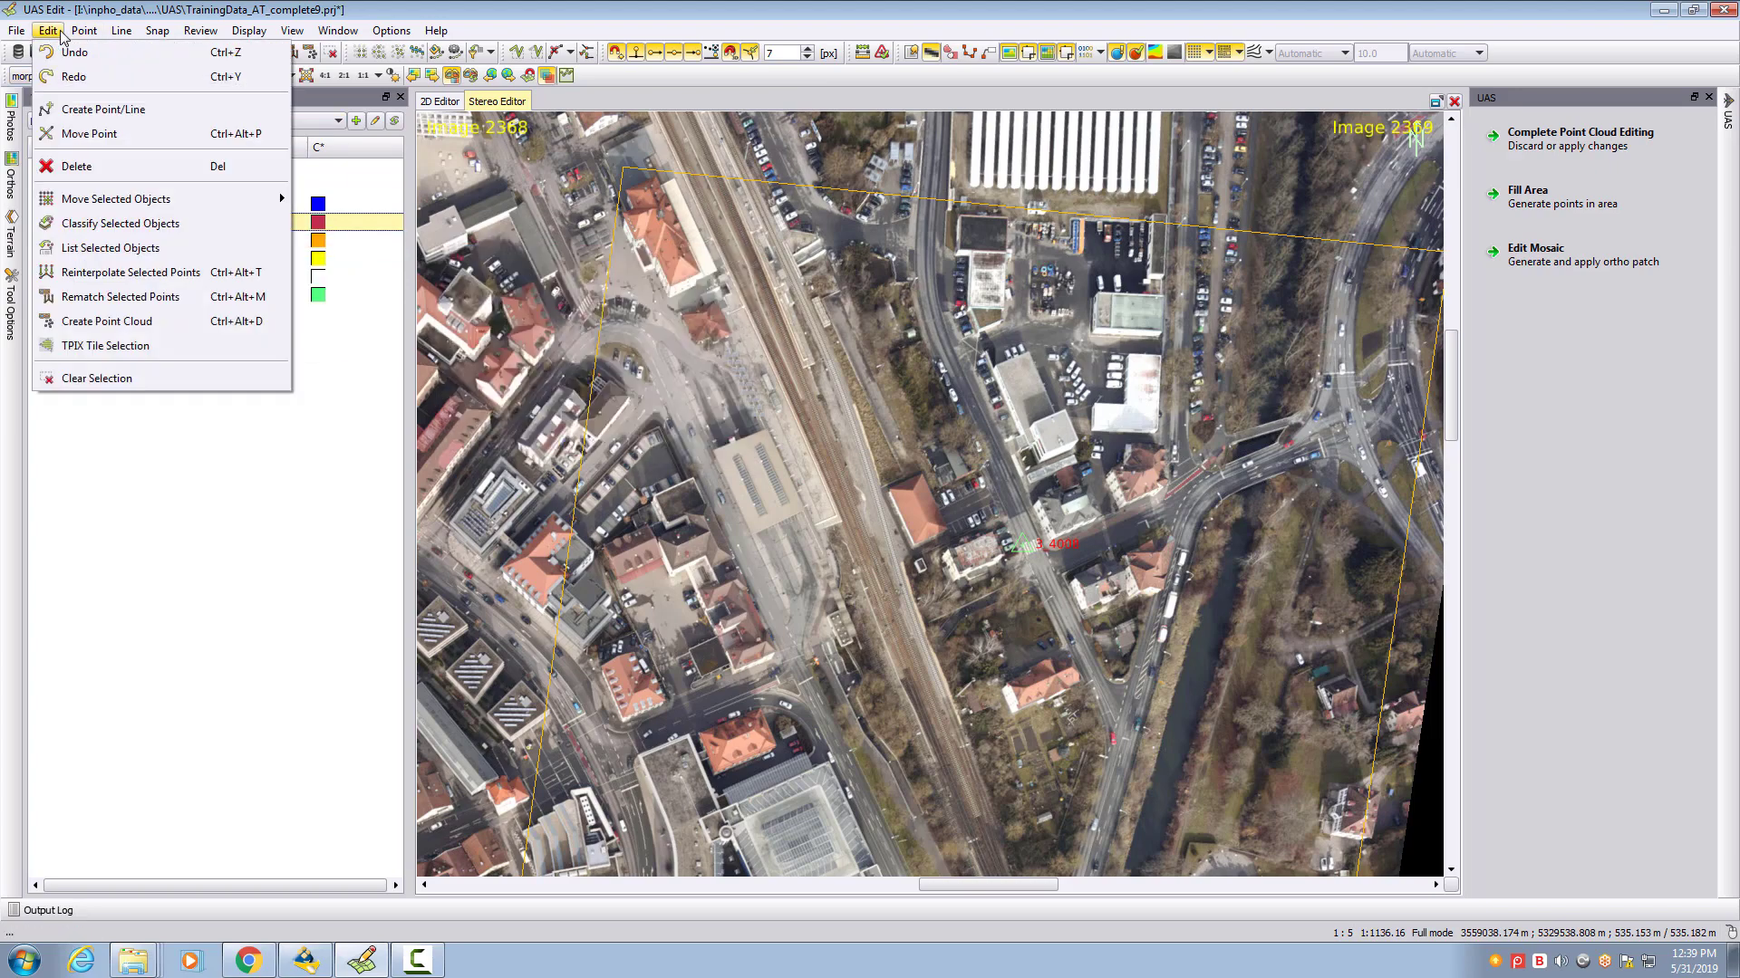
{"action": "left_click", "coordinate": [75, 116]}
{"action": "left_click", "coordinate": [13, 324]}
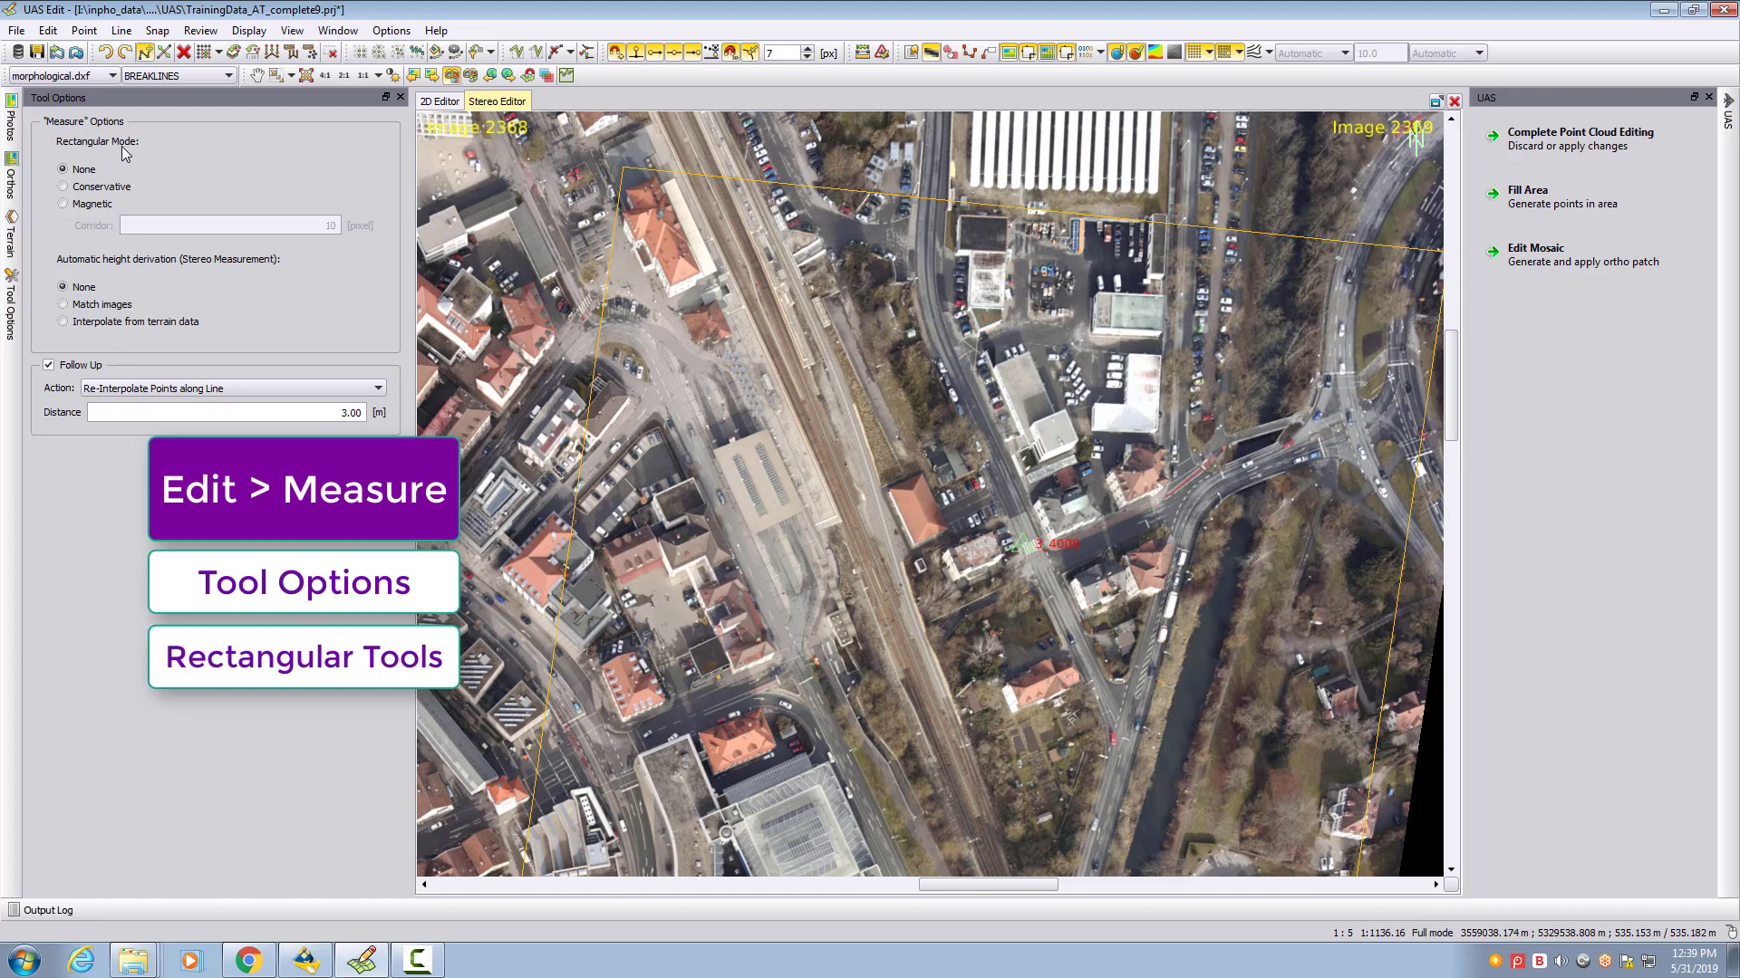
{"action": "left_click", "coordinate": [63, 205]}
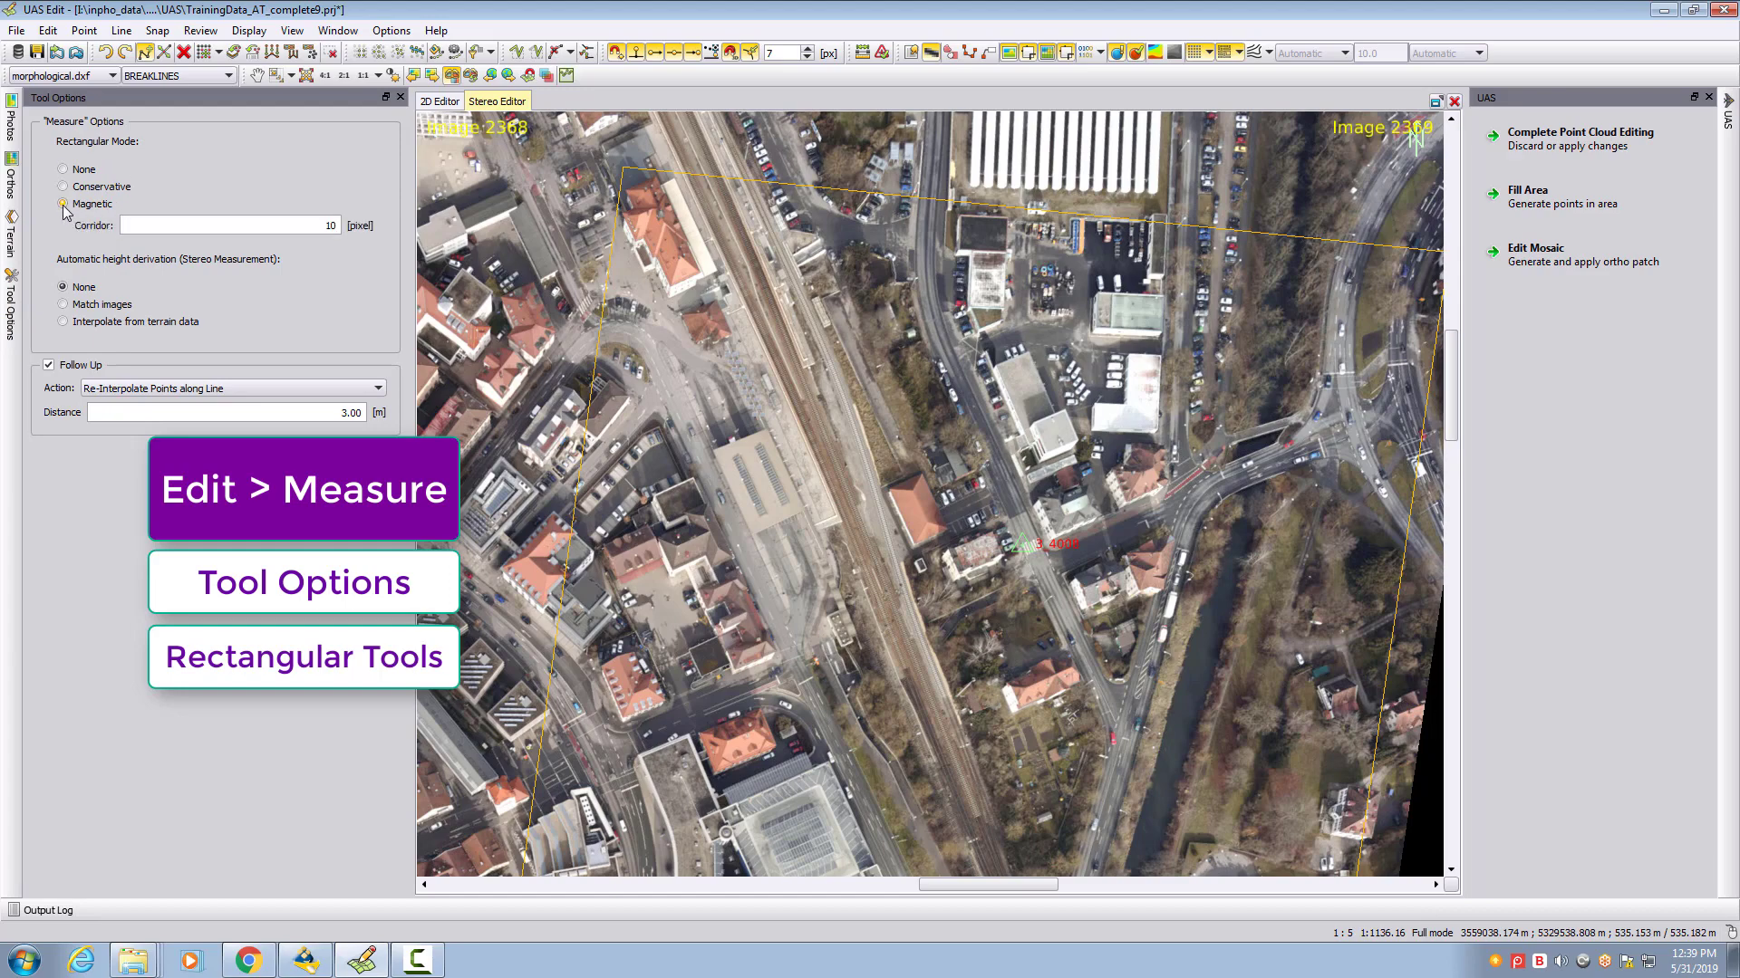
- Start a breakline at the southeast corner of the white L-shaped roof and trace its east and north edges
{"action": "scroll", "coordinate": [1118, 391], "scroll_direction": "up", "scroll_amount": 2}
{"action": "scroll", "coordinate": [1118, 391], "scroll_direction": "down", "scroll_amount": 1}
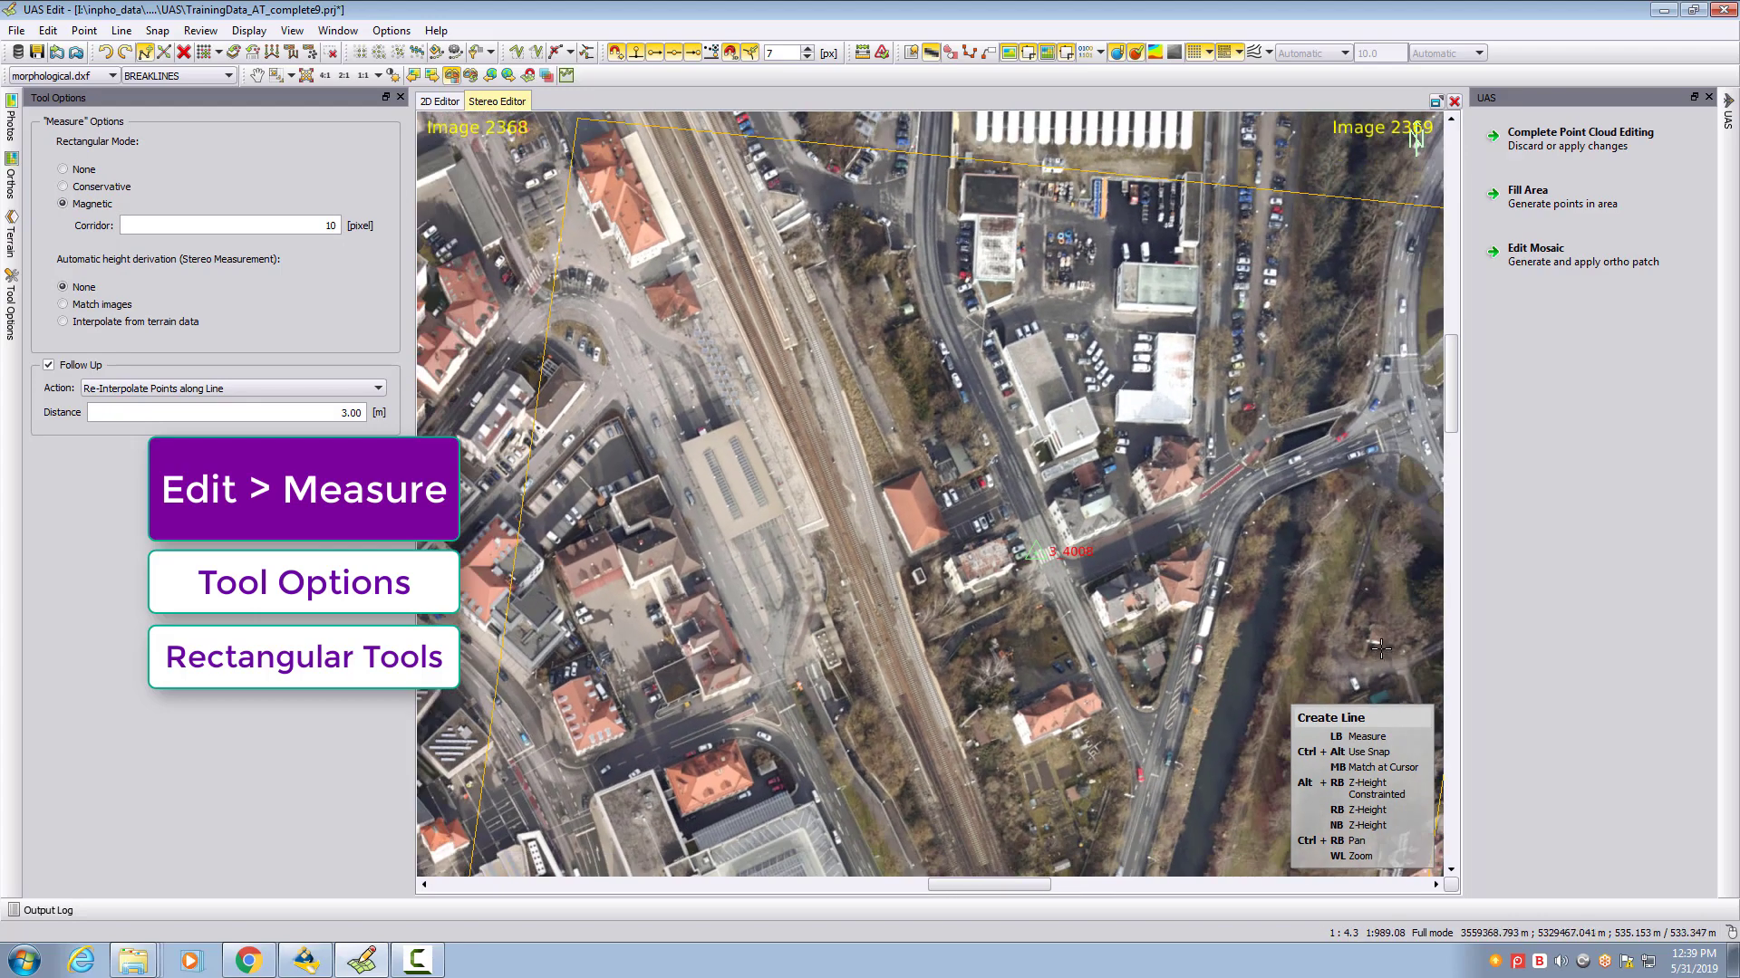
{"action": "key", "text": "1"}
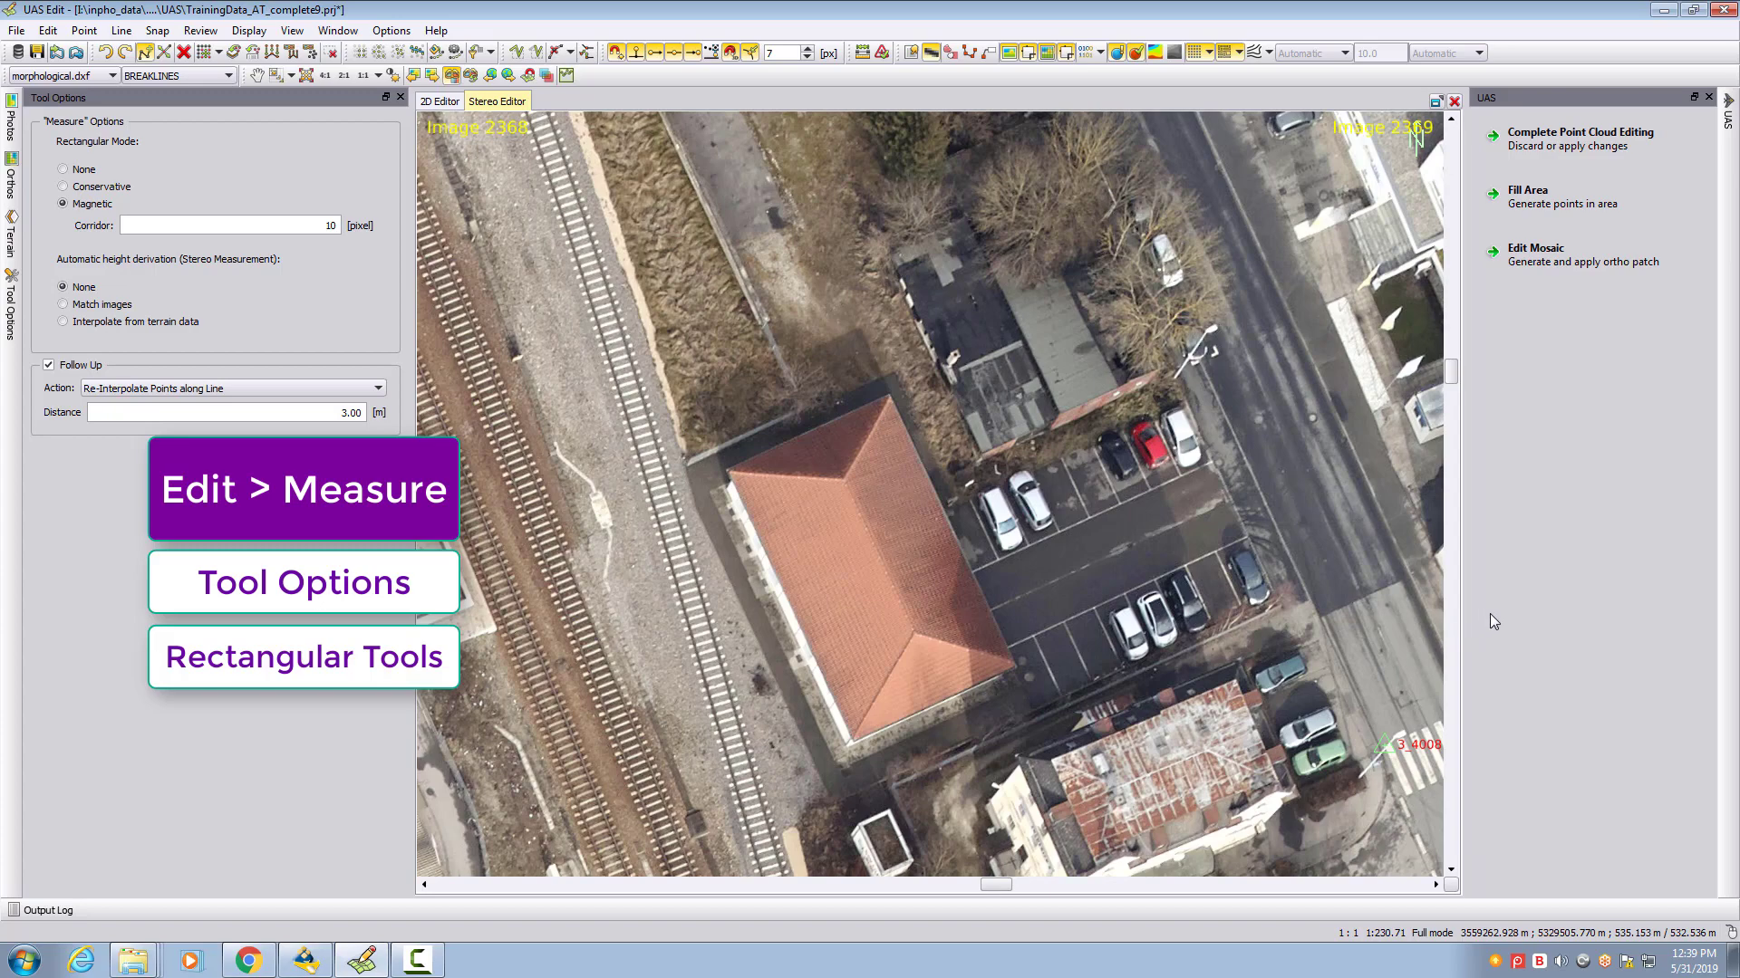
{"action": "right_click_drag", "start_coordinate": [1359, 507], "coordinate": [829, 429], "text": "ctrl"}
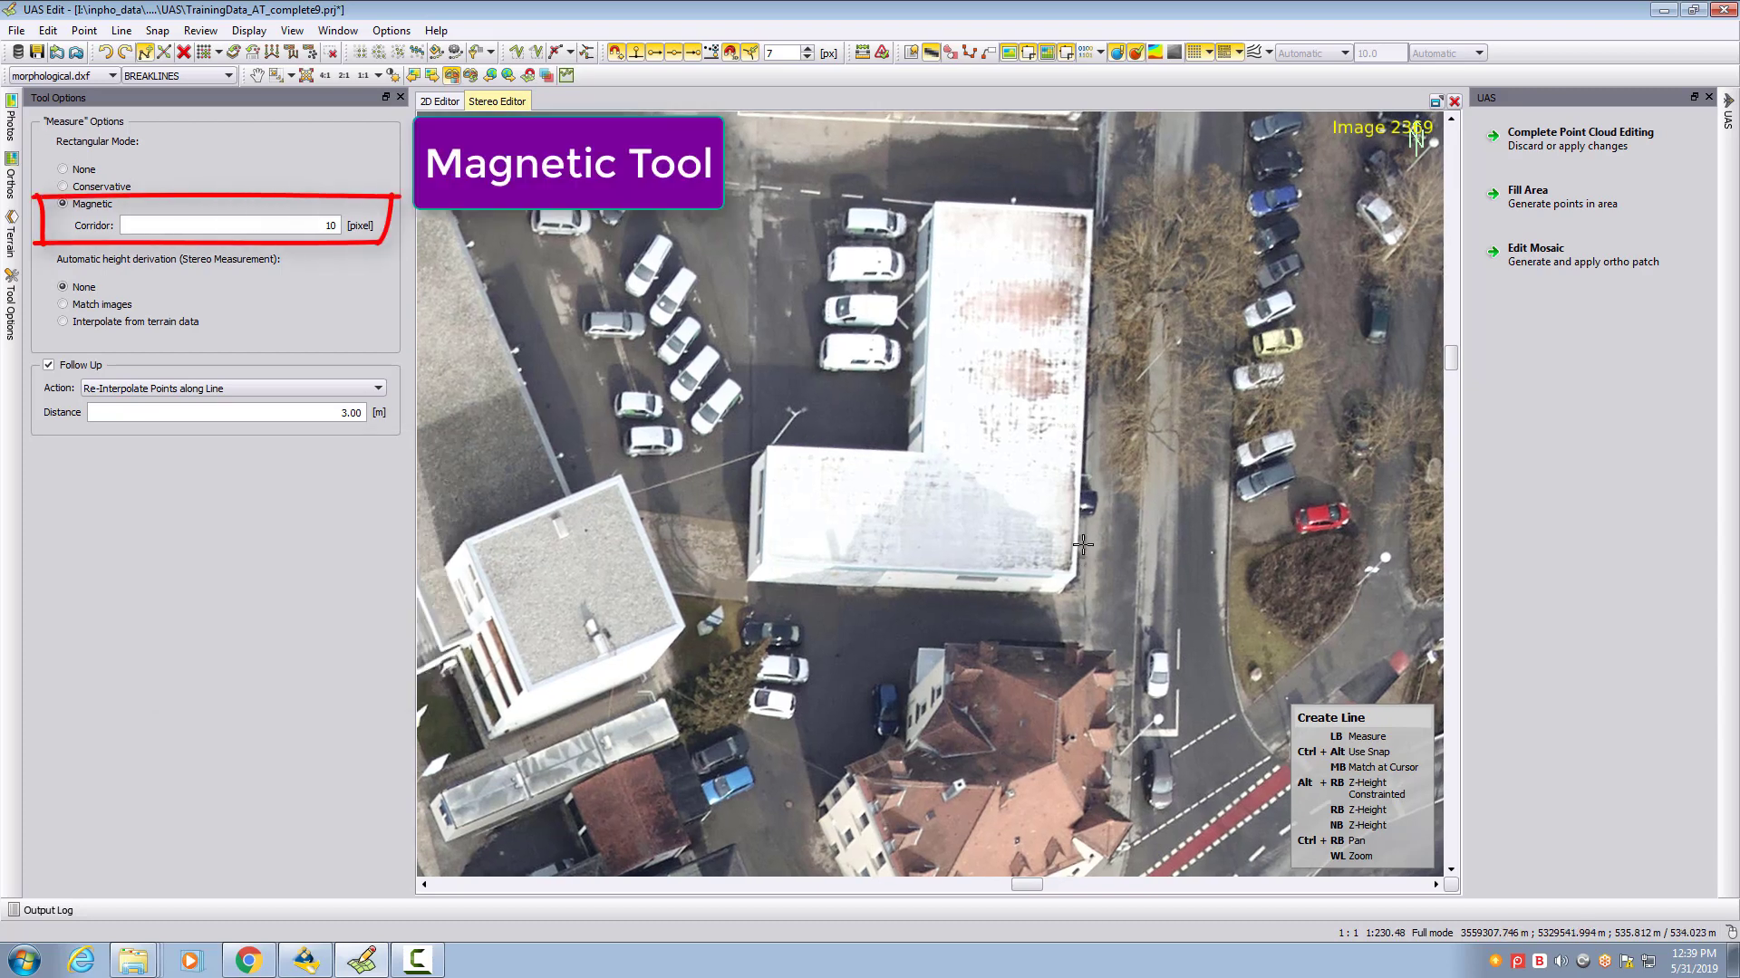
{"action": "left_click", "coordinate": [1074, 574]}
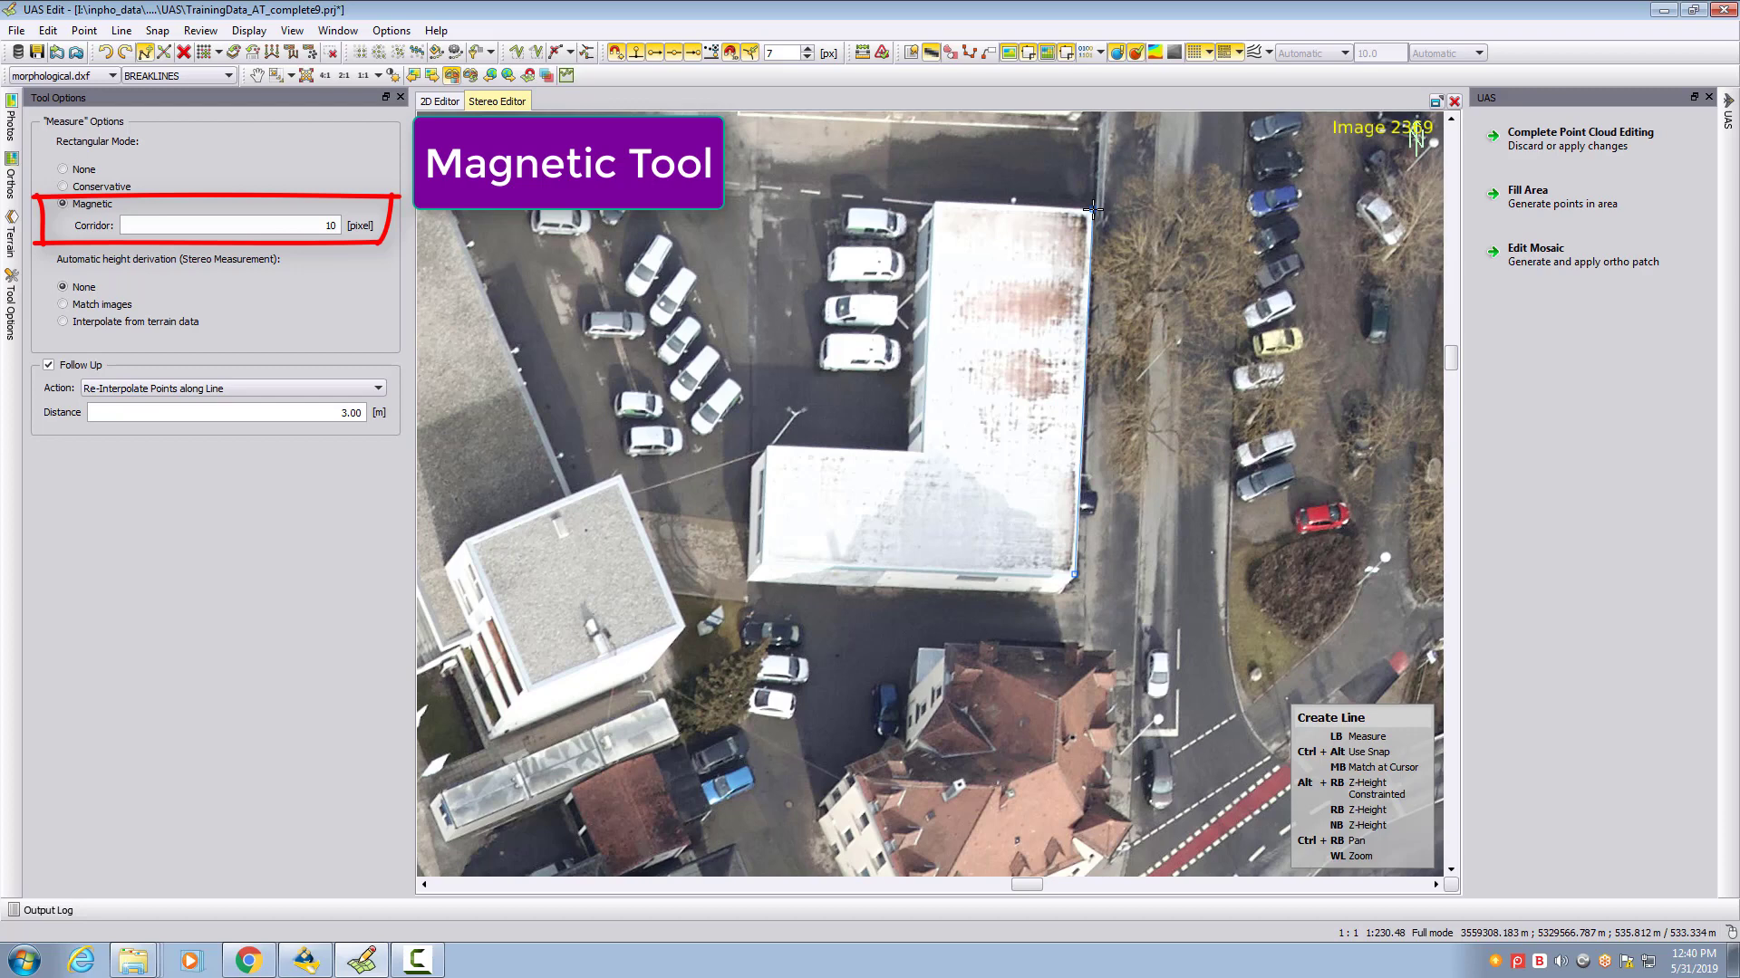
{"action": "scroll", "coordinate": [1092, 210], "scroll_direction": "up", "scroll_amount": 1}
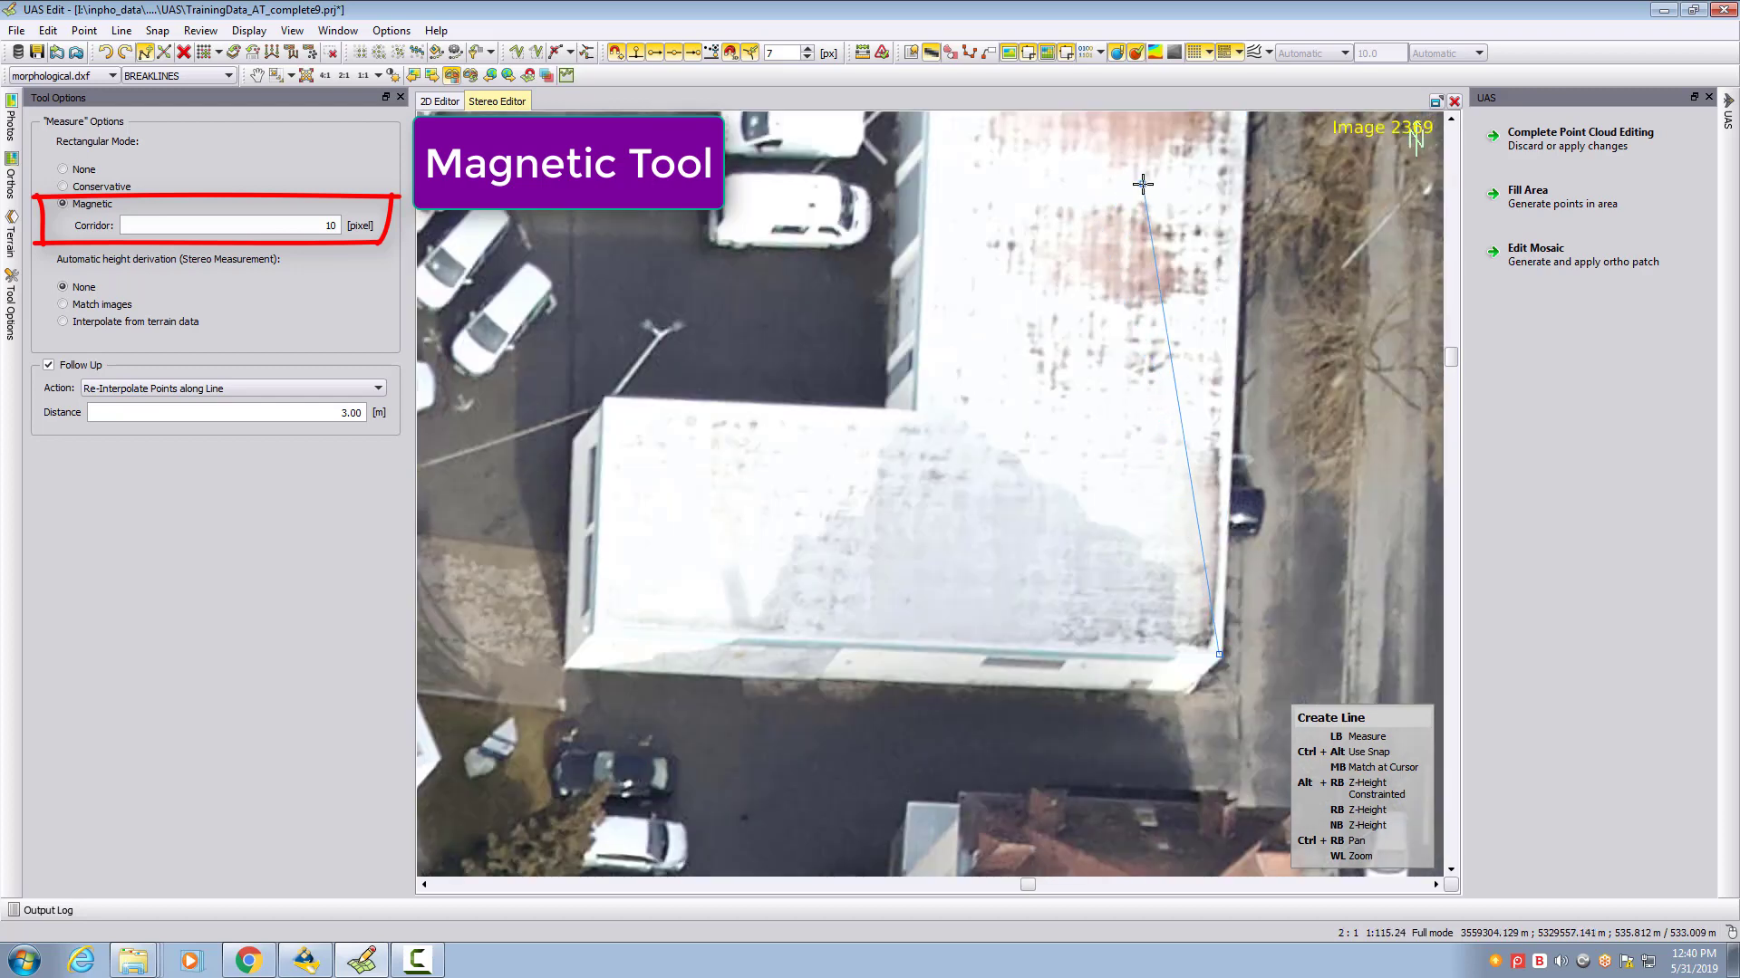
{"action": "right_click_drag", "start_coordinate": [1157, 162], "coordinate": [1125, 295], "text": "ctrl"}
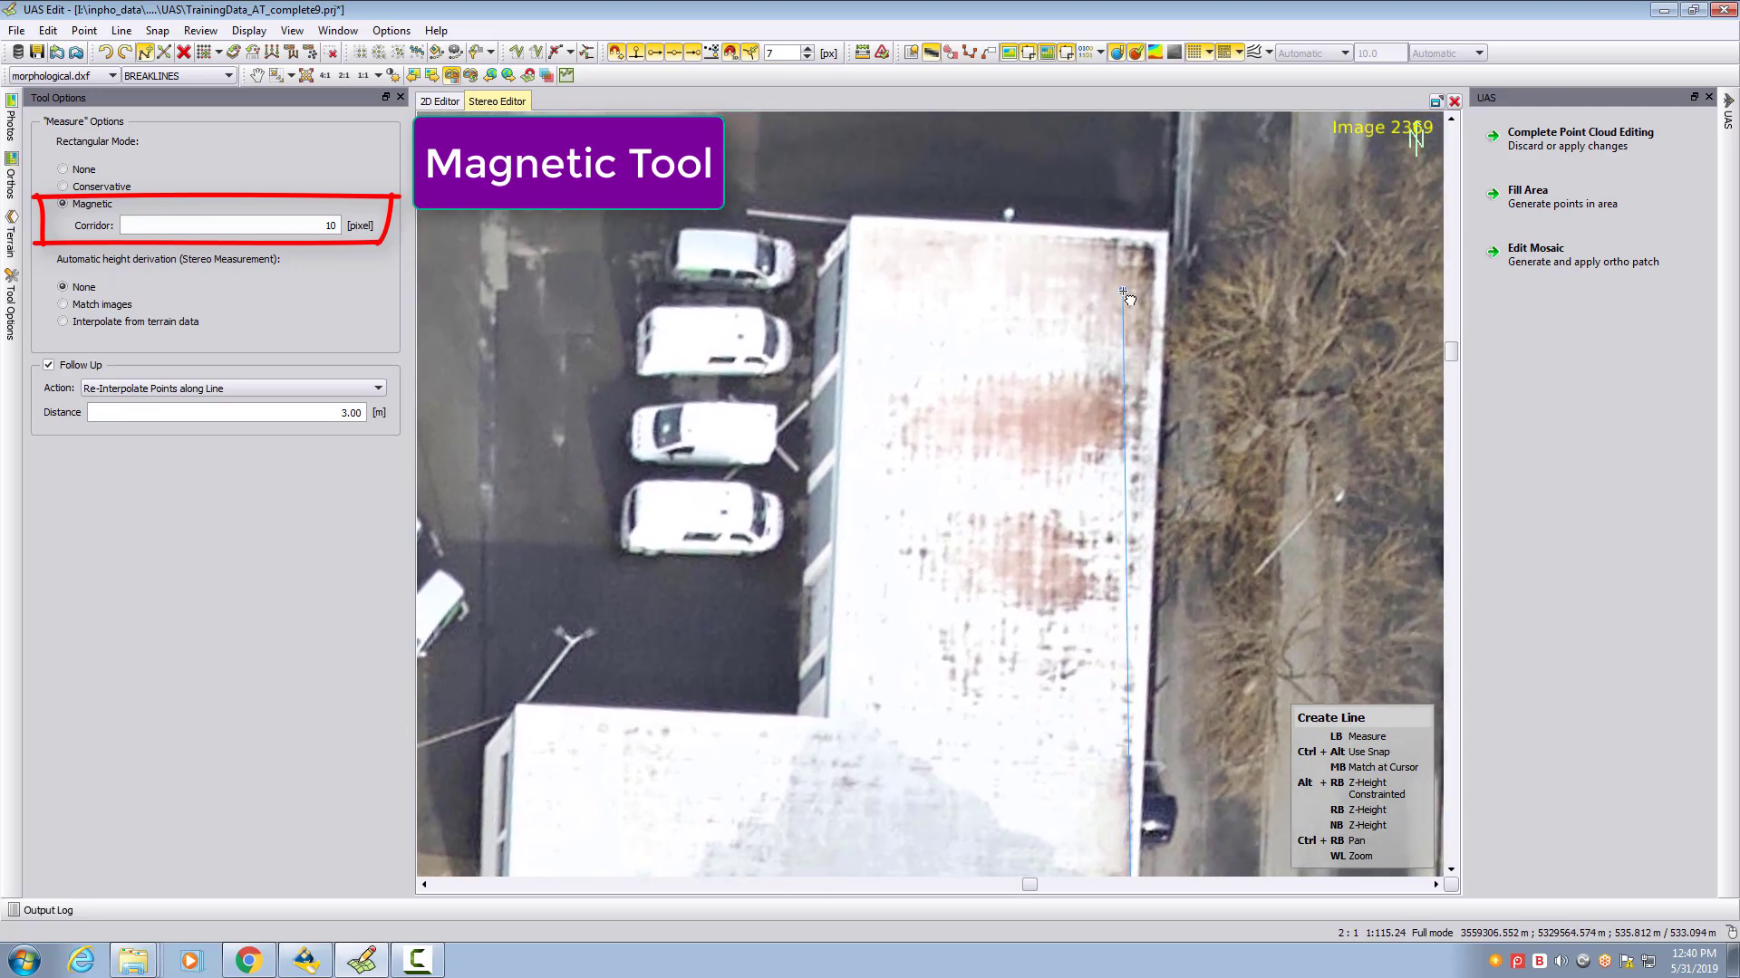
{"action": "left_click", "coordinate": [1167, 234]}
{"action": "left_click", "coordinate": [851, 217]}
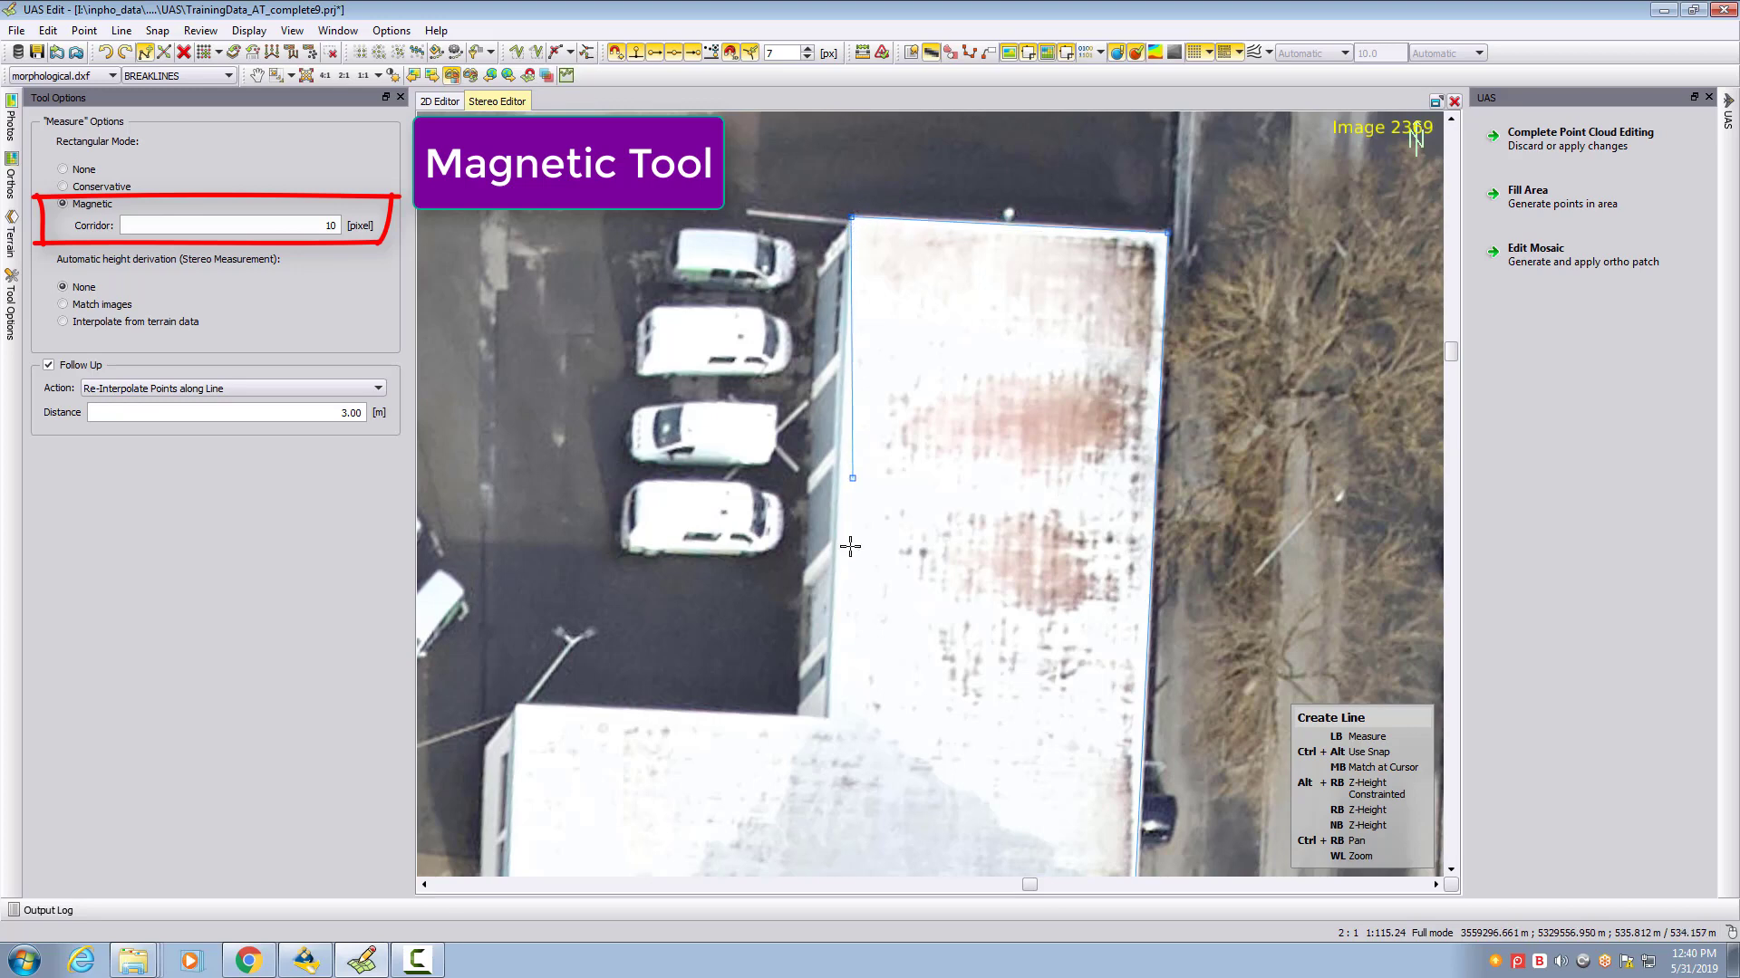
- Trace the remaining edges of the white L-shaped roof through its inner corner and close the polygon
{"action": "left_click", "coordinate": [826, 717]}
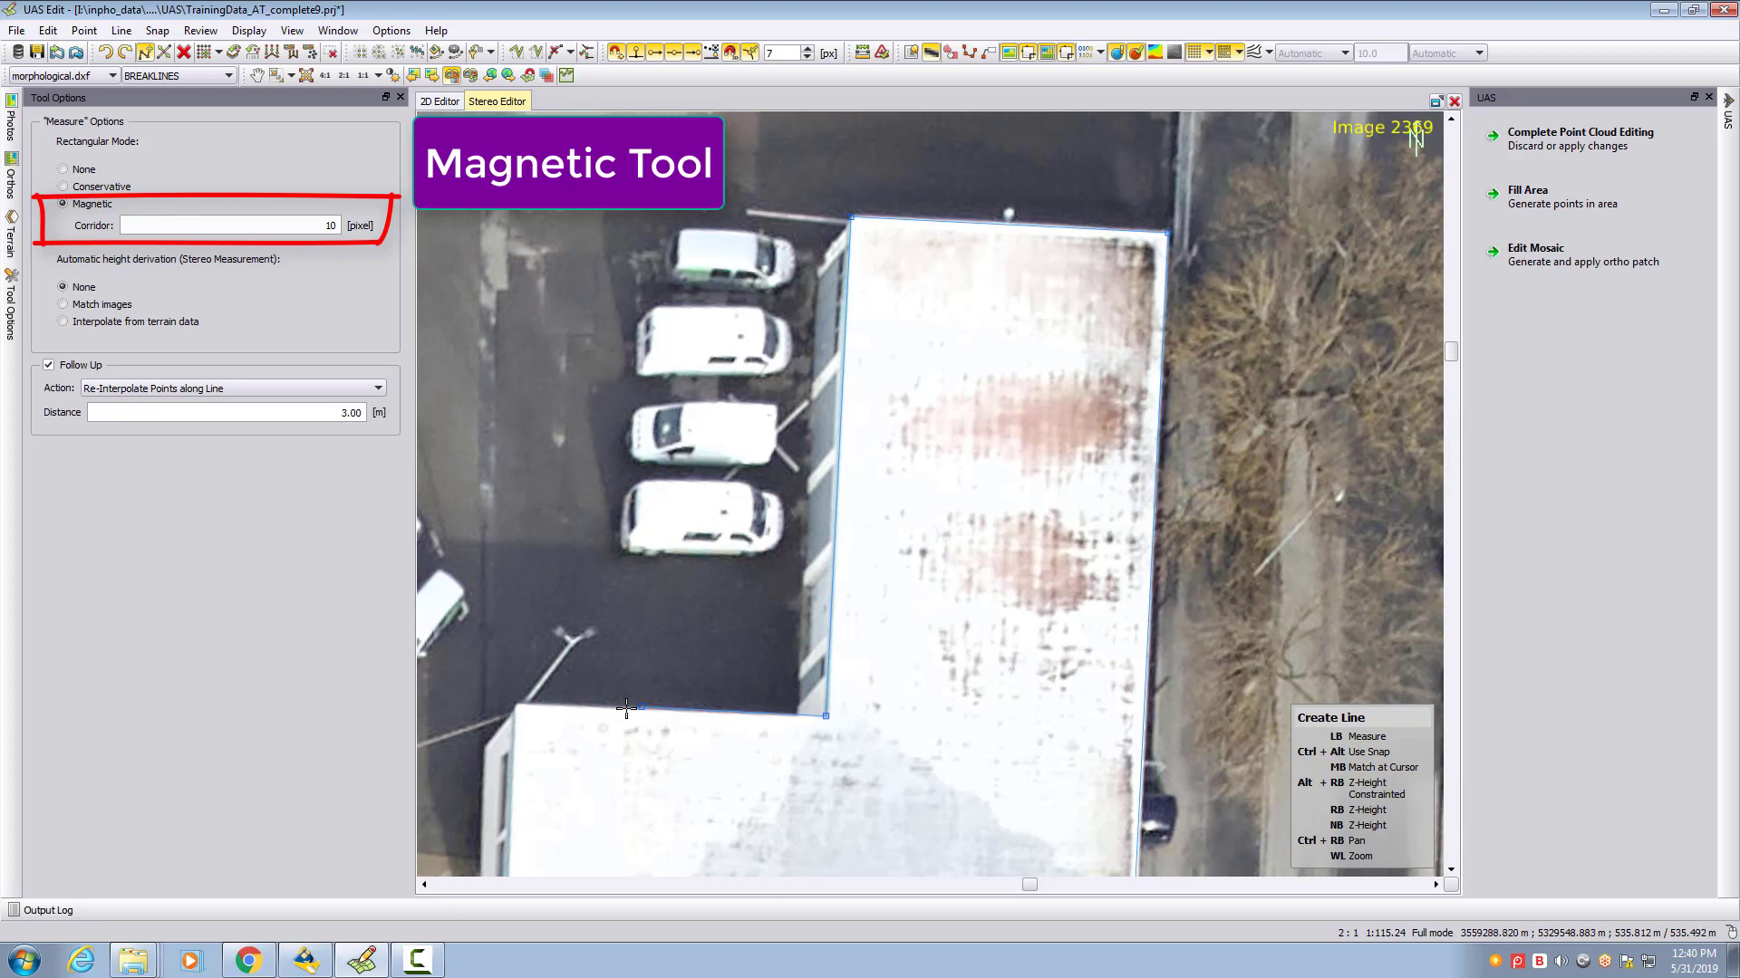
{"action": "left_click", "coordinate": [515, 704]}
{"action": "right_click_drag", "start_coordinate": [520, 750], "coordinate": [582, 488], "text": "ctrl"}
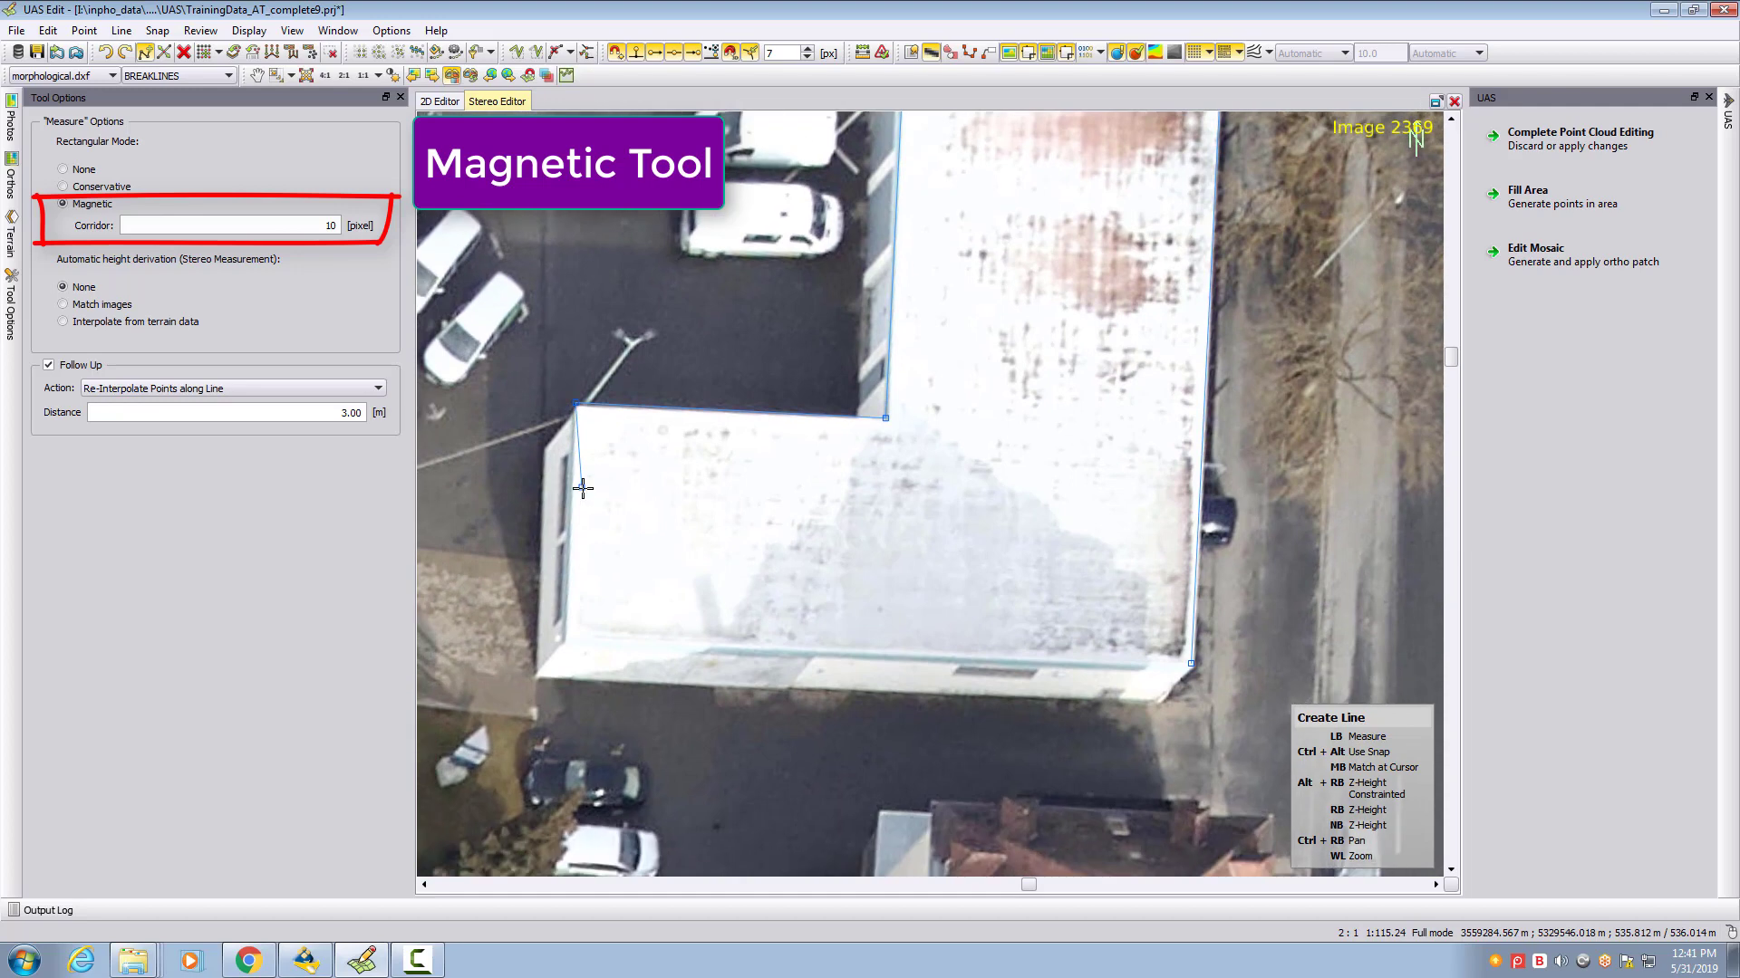
{"action": "left_click", "coordinate": [564, 636]}
{"action": "left_click", "coordinate": [1188, 663]}
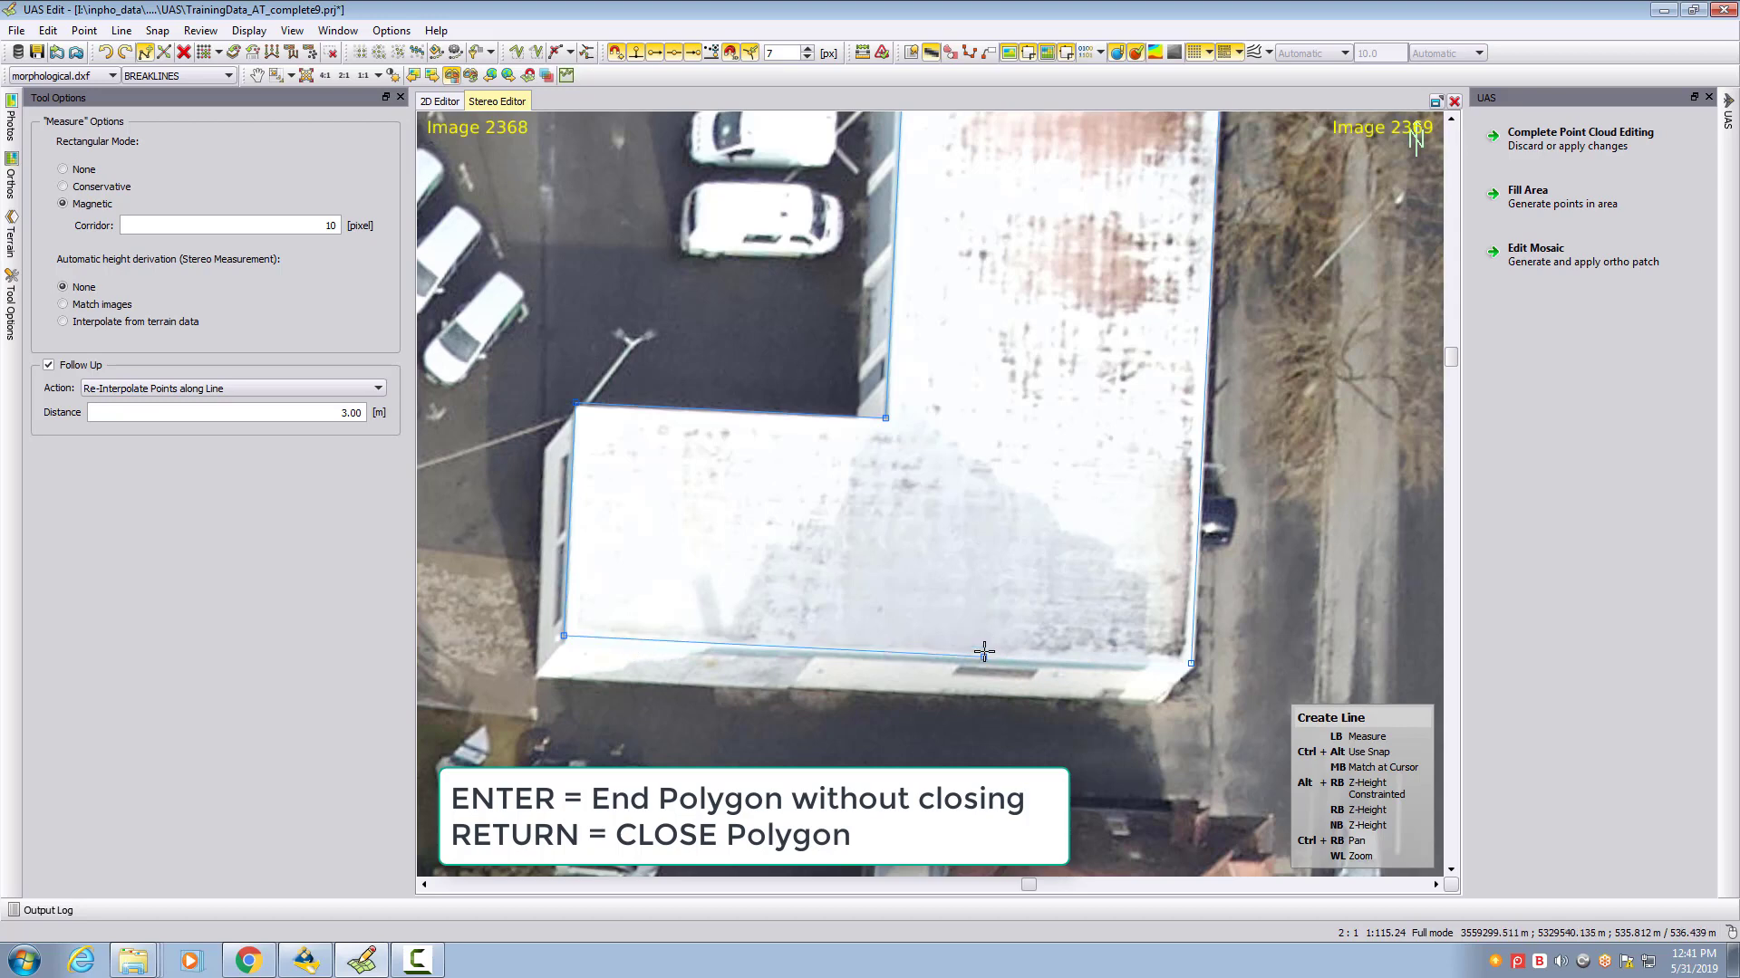
{"action": "key", "text": "Return"}
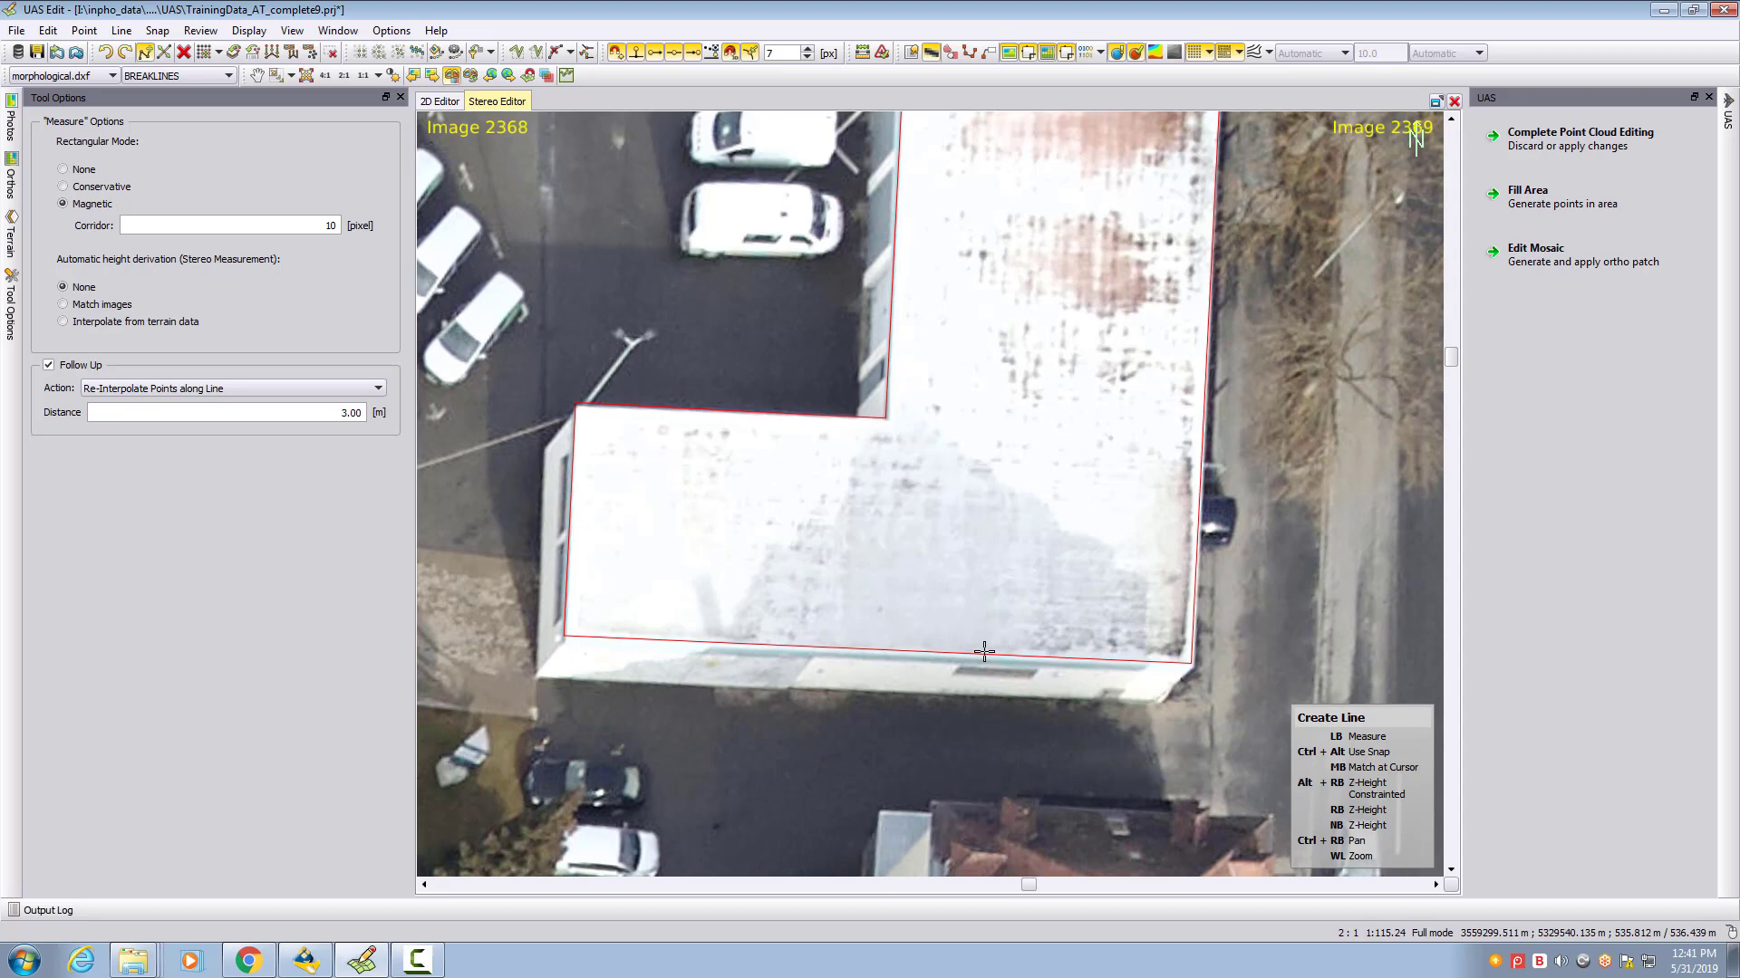
{"action": "scroll", "coordinate": [1101, 636], "scroll_direction": "down", "scroll_amount": 2}
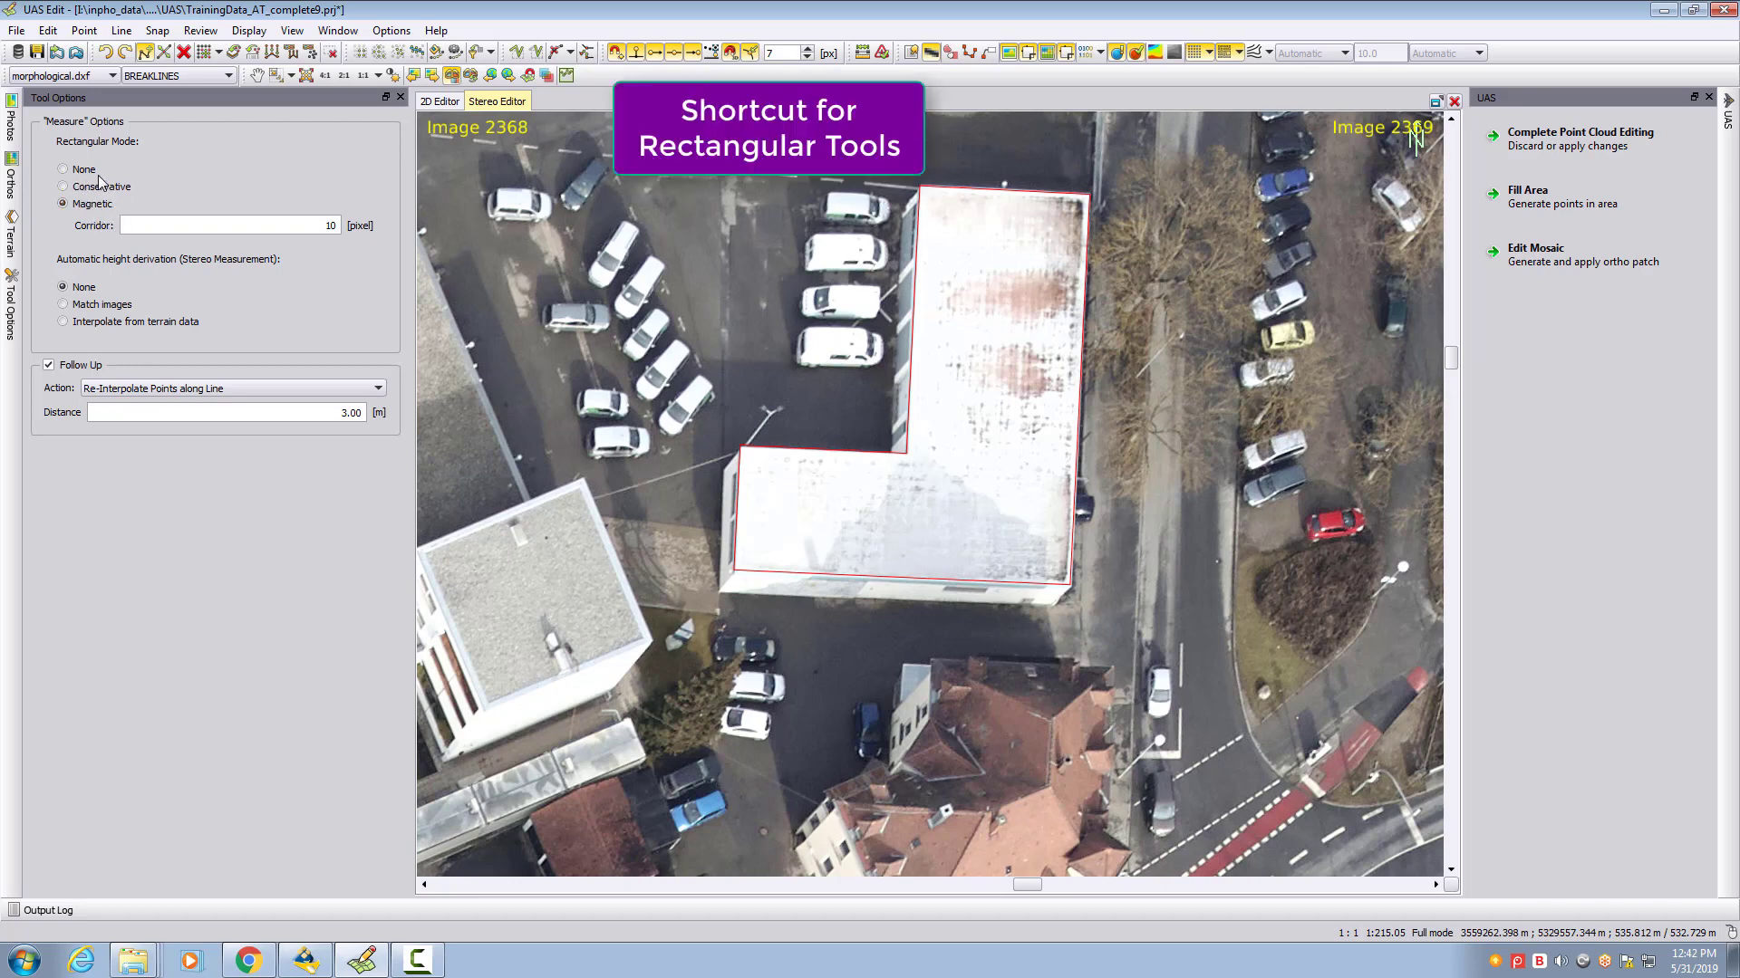
- Assign M as an additional shortcut for the RectMagnetic event and test it by switching the magnetic mode off and on
{"action": "left_click", "coordinate": [392, 30]}
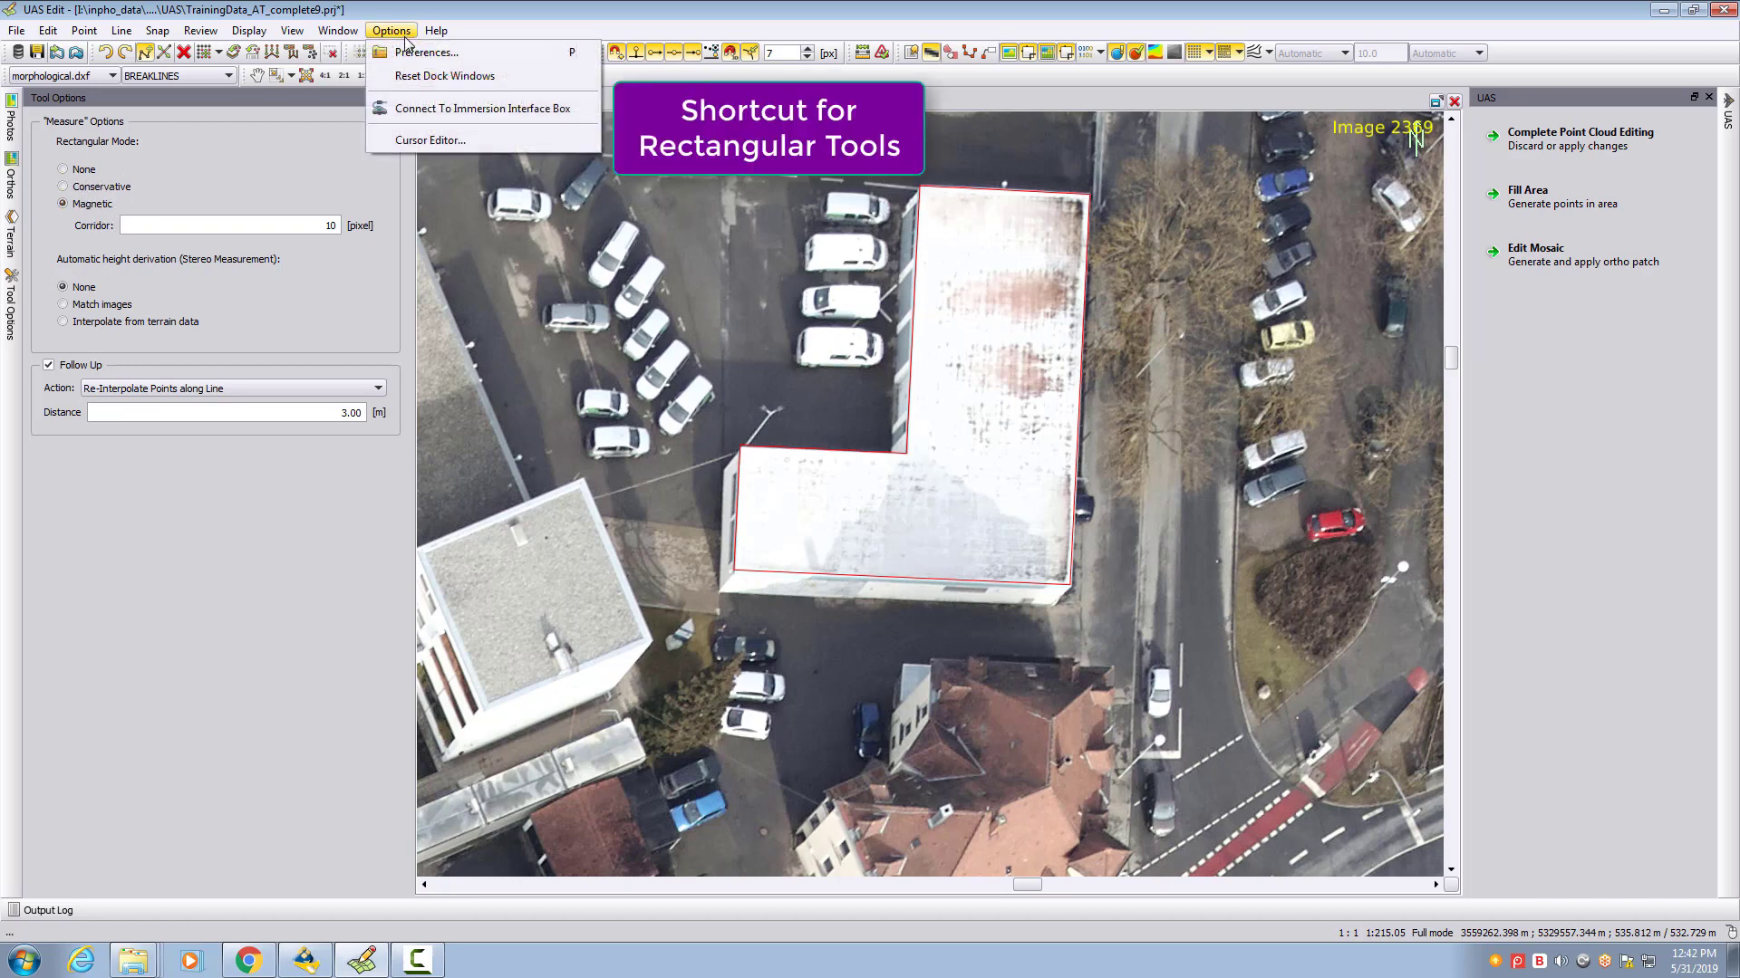
{"action": "left_click", "coordinate": [404, 53]}
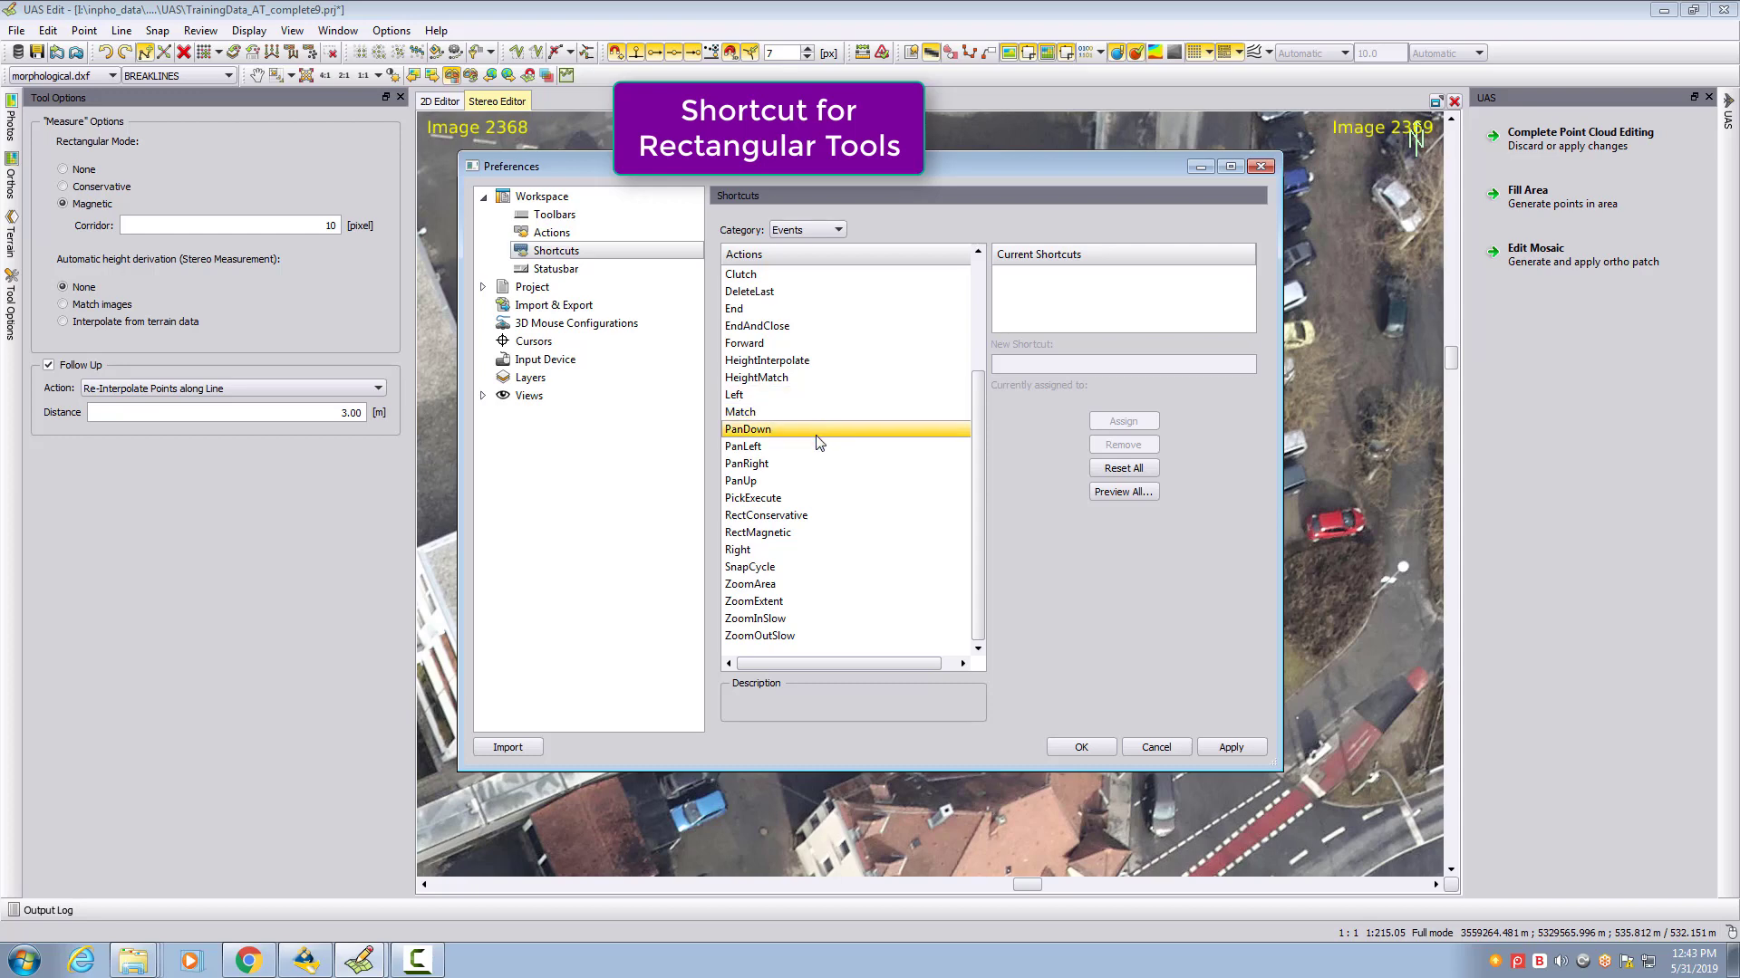
{"action": "left_click", "coordinate": [754, 534]}
{"action": "left_click", "coordinate": [1021, 364]}
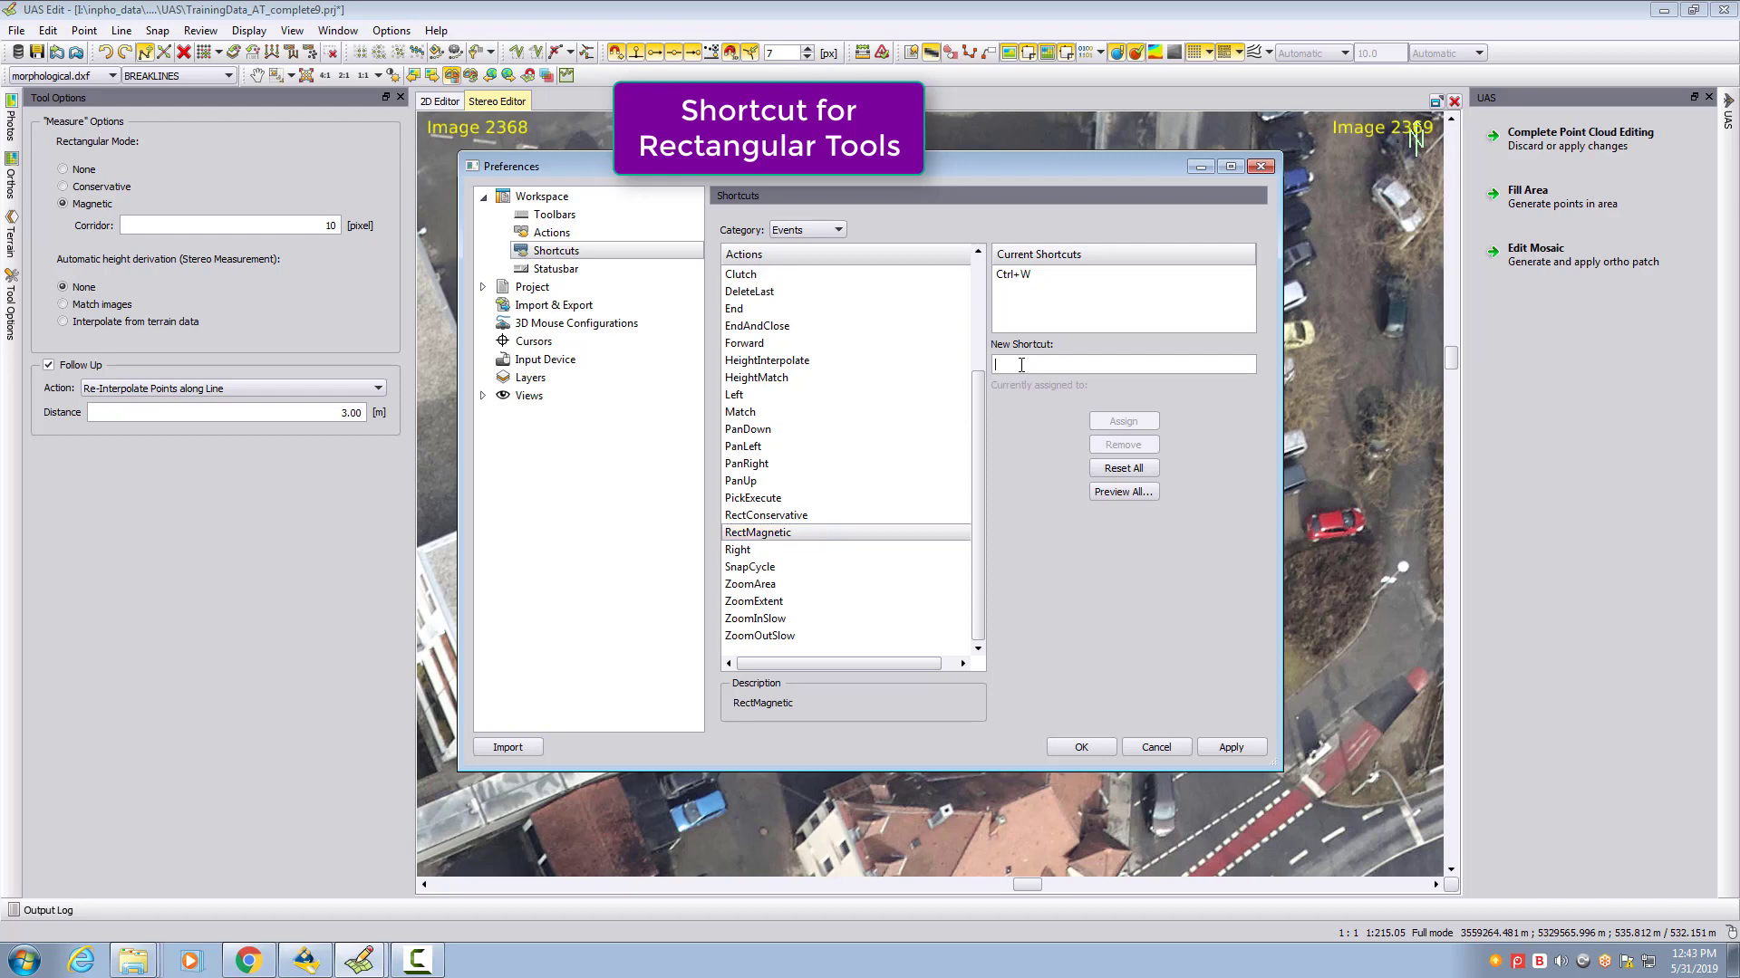
{"action": "key", "text": "m"}
{"action": "left_click", "coordinate": [1123, 422]}
{"action": "left_click", "coordinate": [1087, 748]}
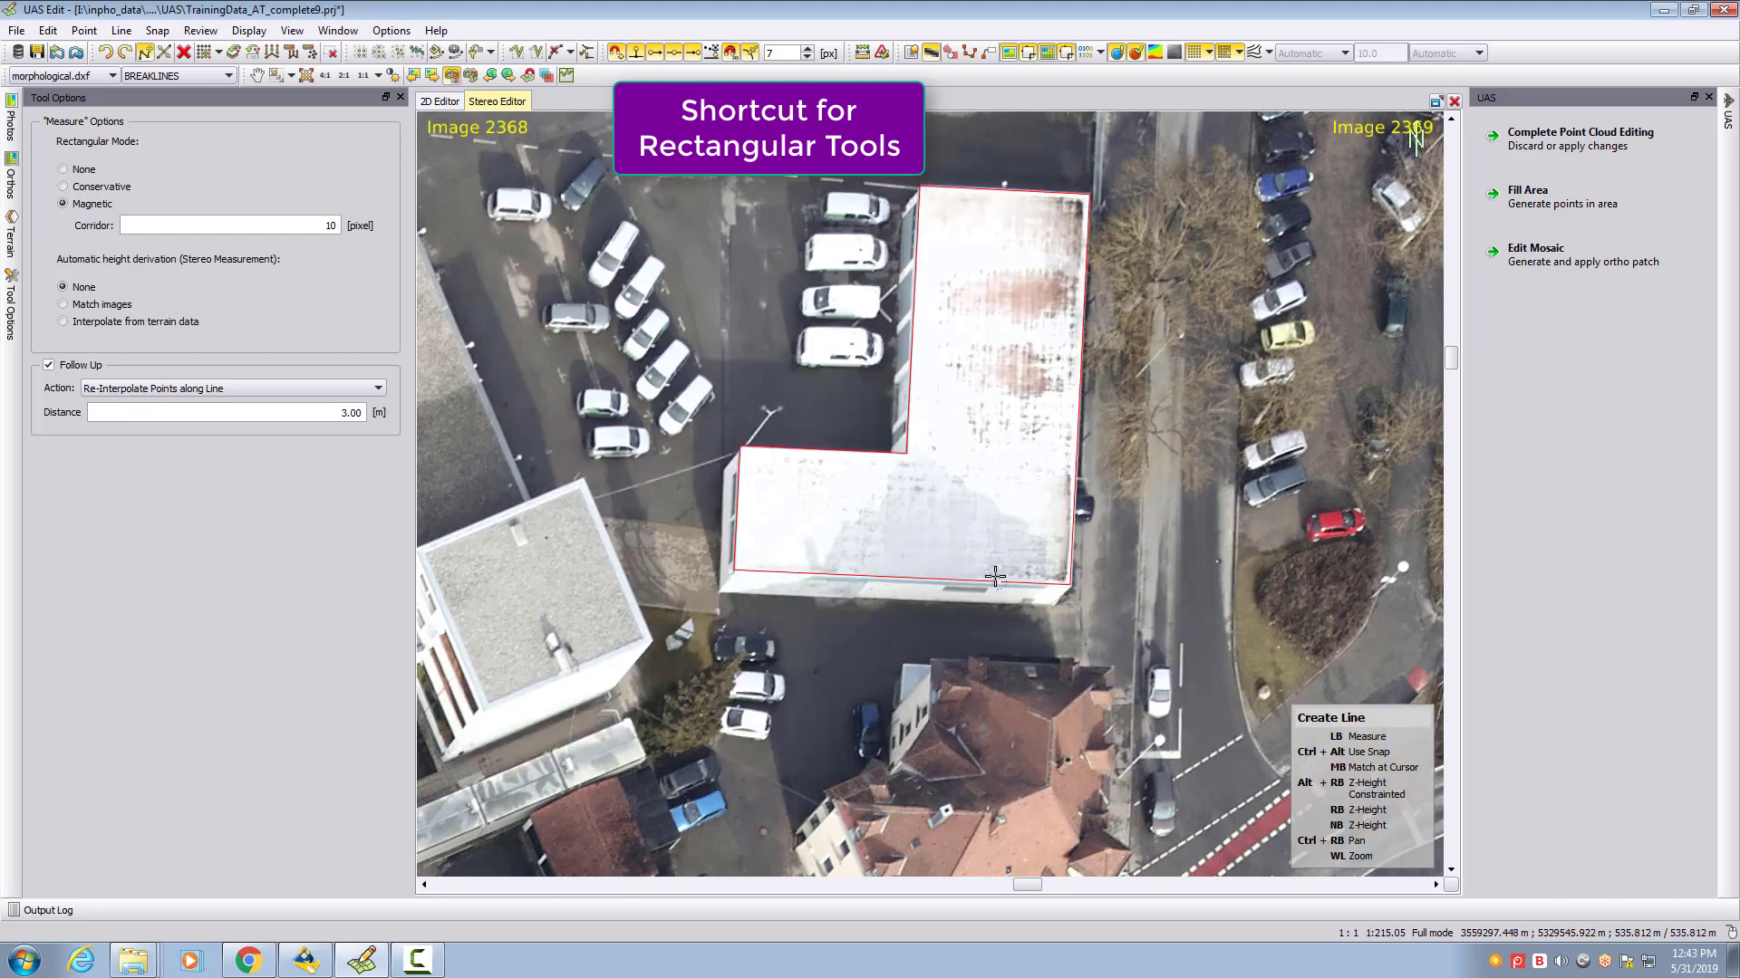
{"action": "key", "text": "m"}
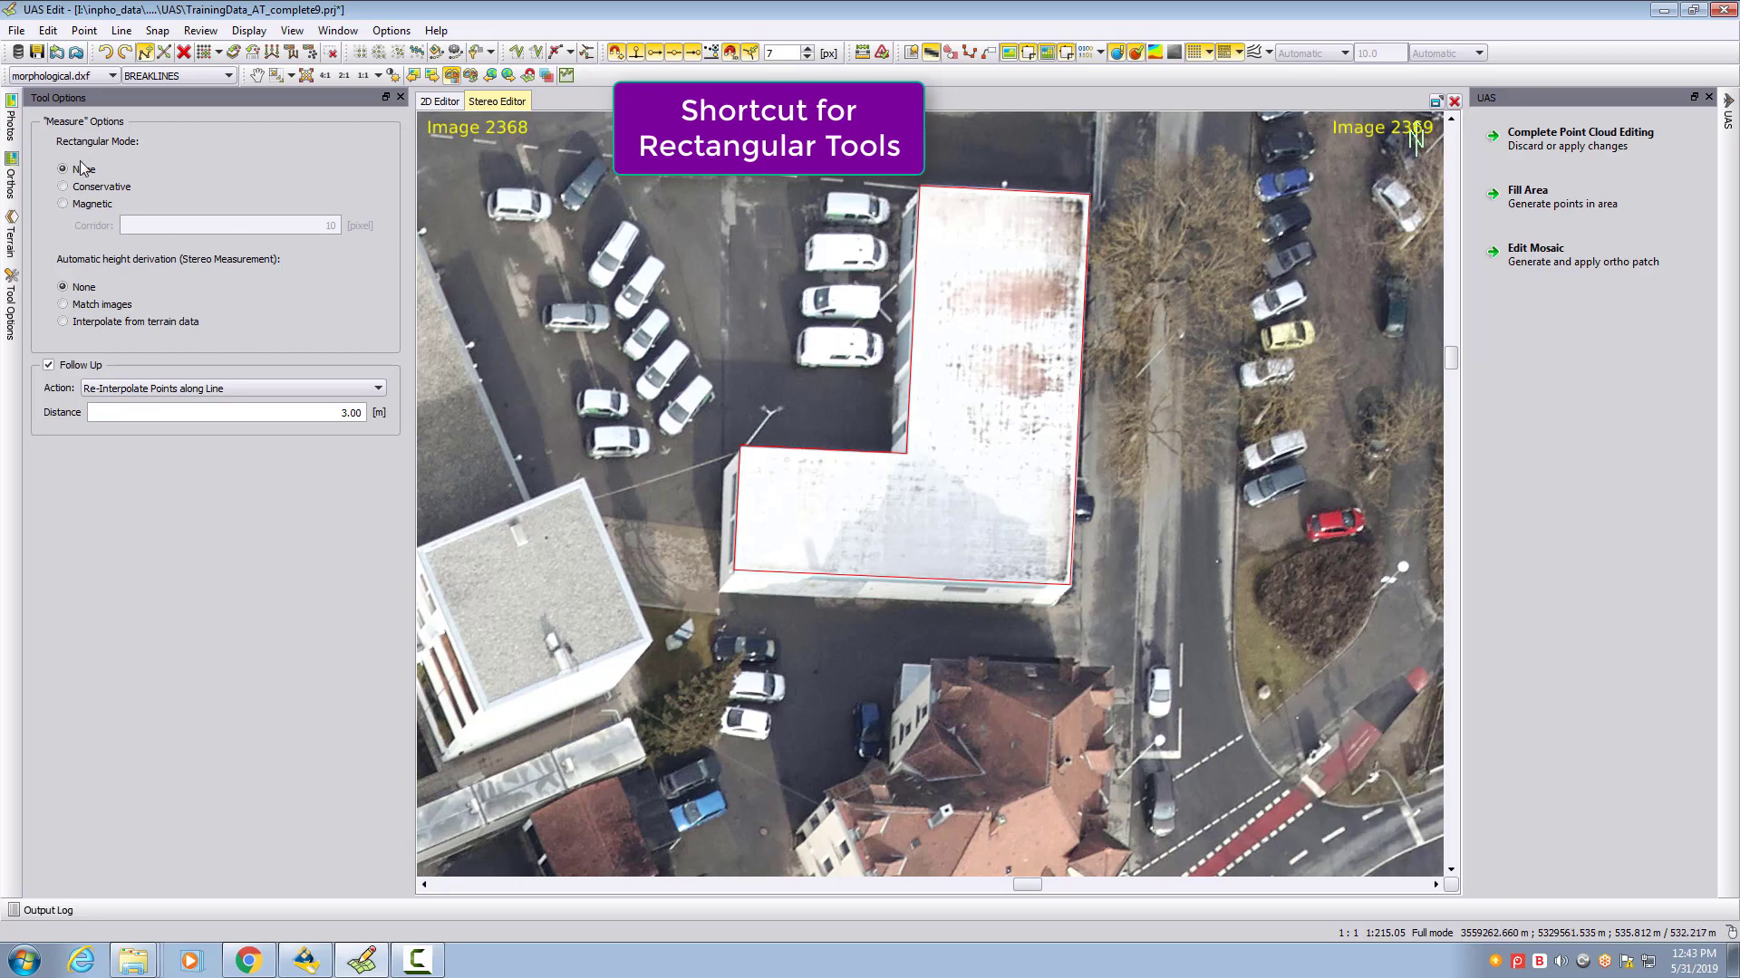
{"action": "key", "text": "m"}
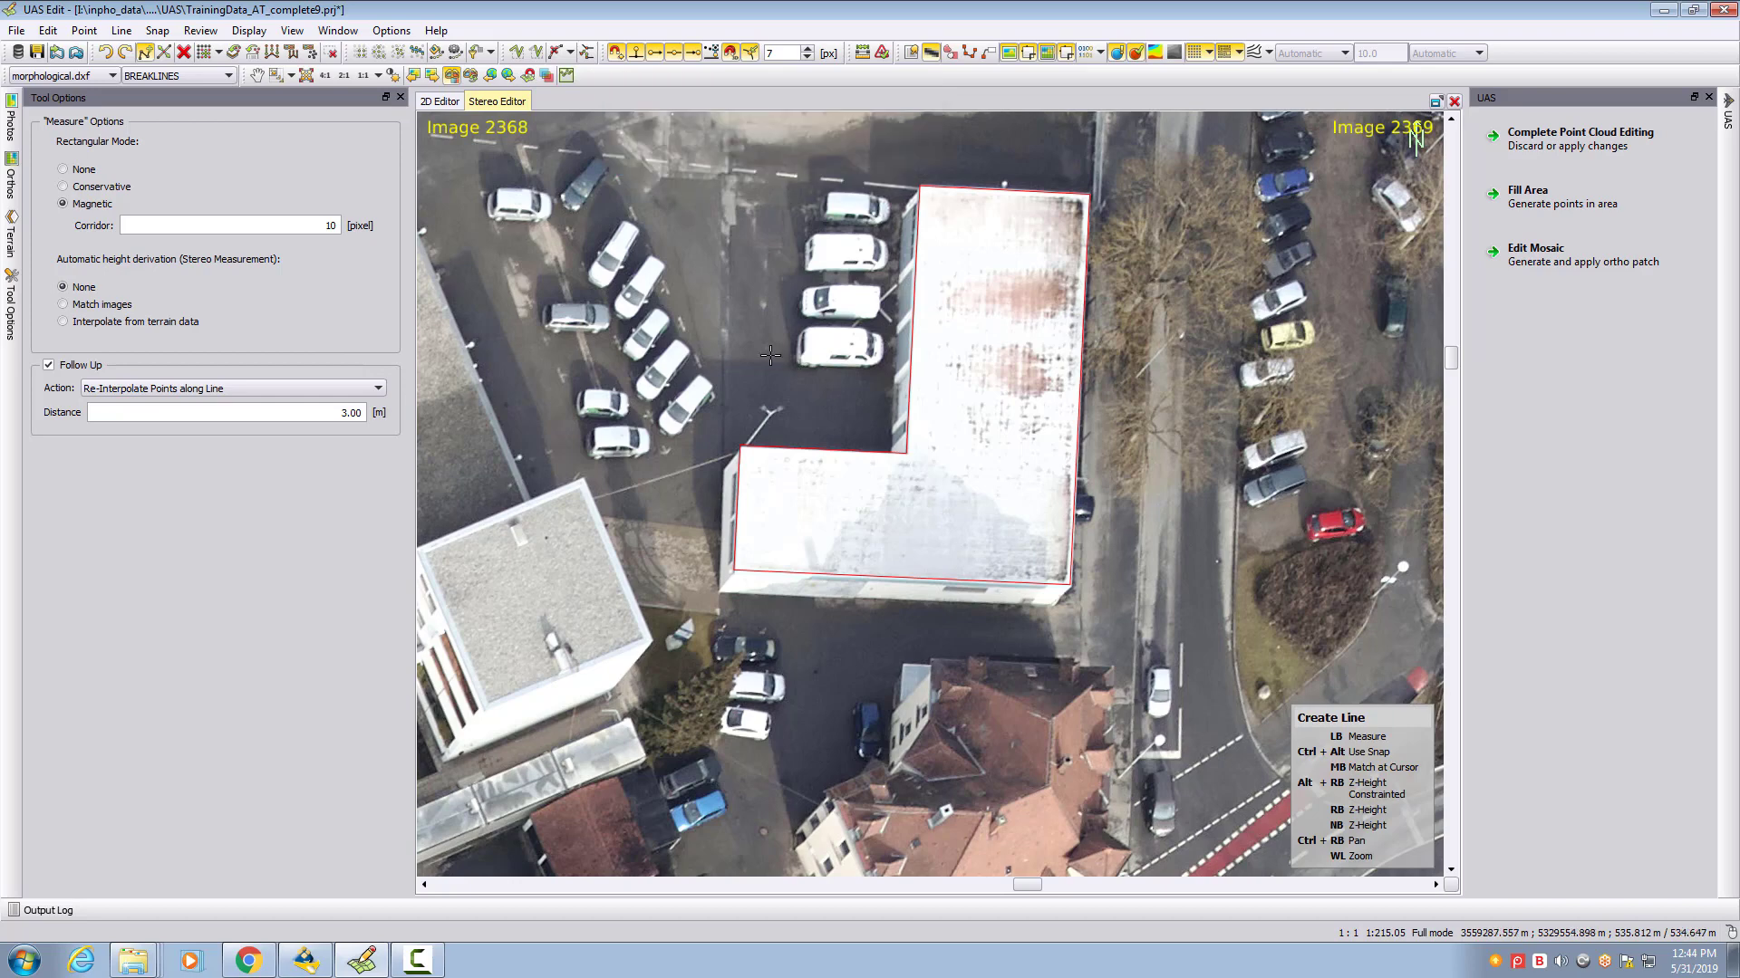
- Go to the grey-roofed building beside the parking lot and set the rectangular measuring mode to Conservative
{"action": "right_click_drag", "start_coordinate": [634, 415], "coordinate": [1010, 391], "text": "ctrl"}
{"action": "right_click_drag", "start_coordinate": [691, 379], "coordinate": [897, 308], "text": "ctrl"}
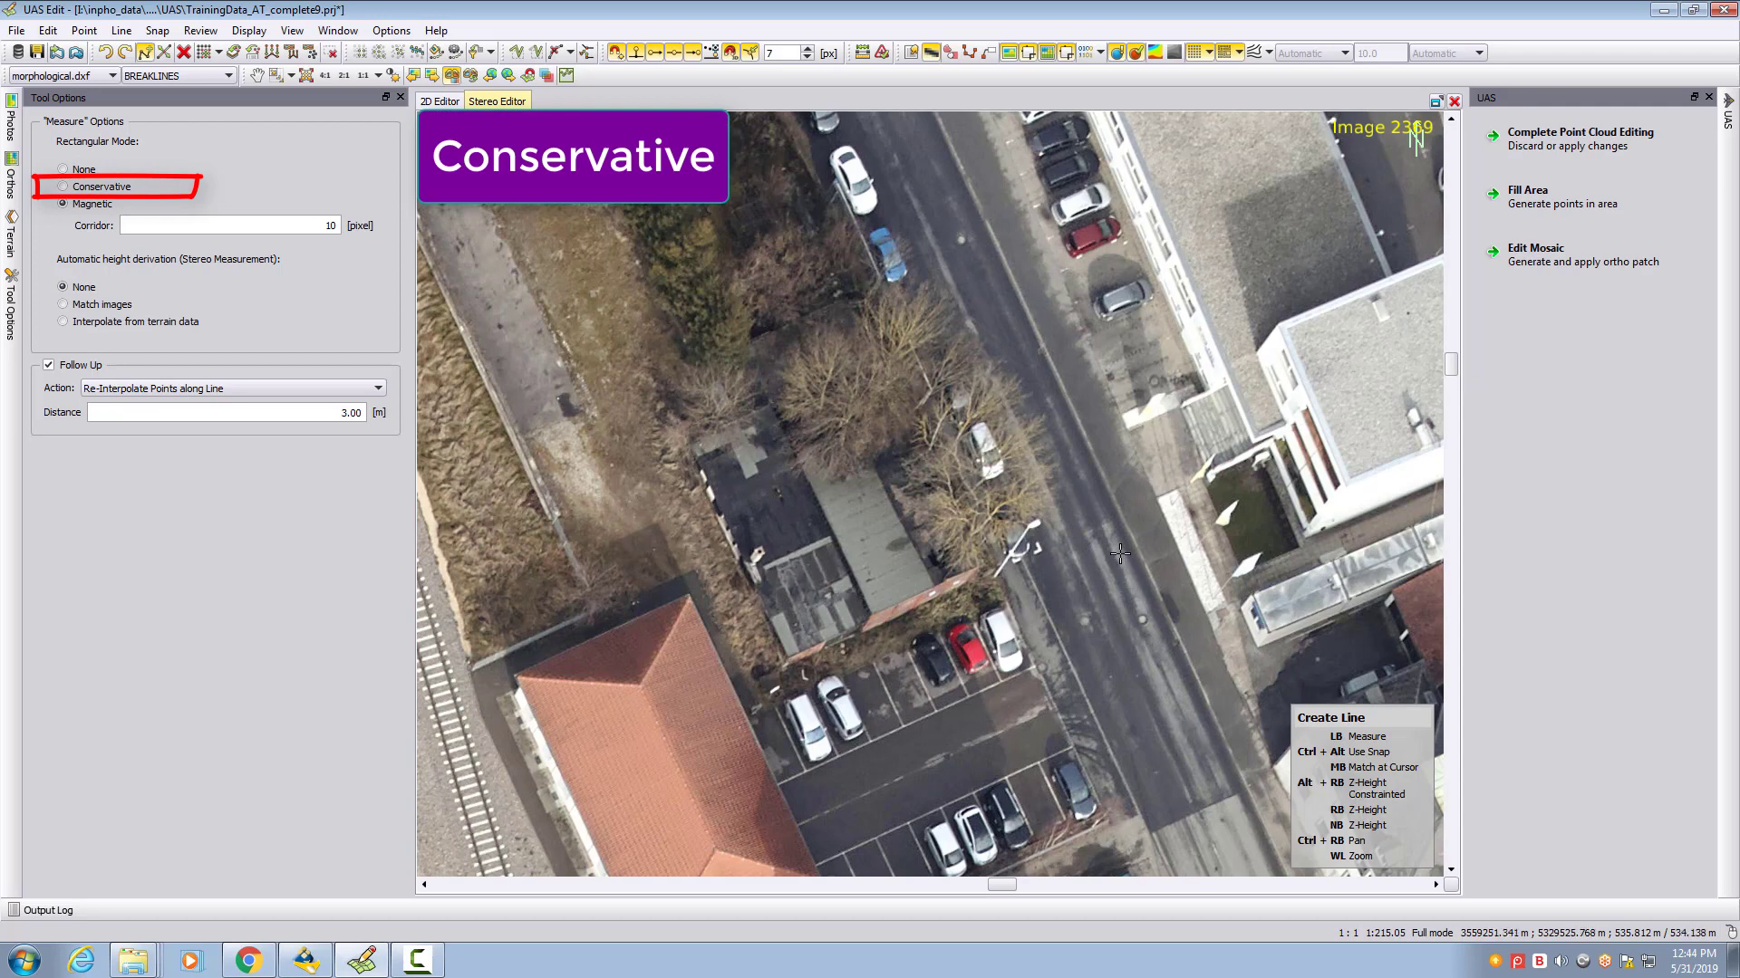
{"action": "left_click", "coordinate": [79, 187]}
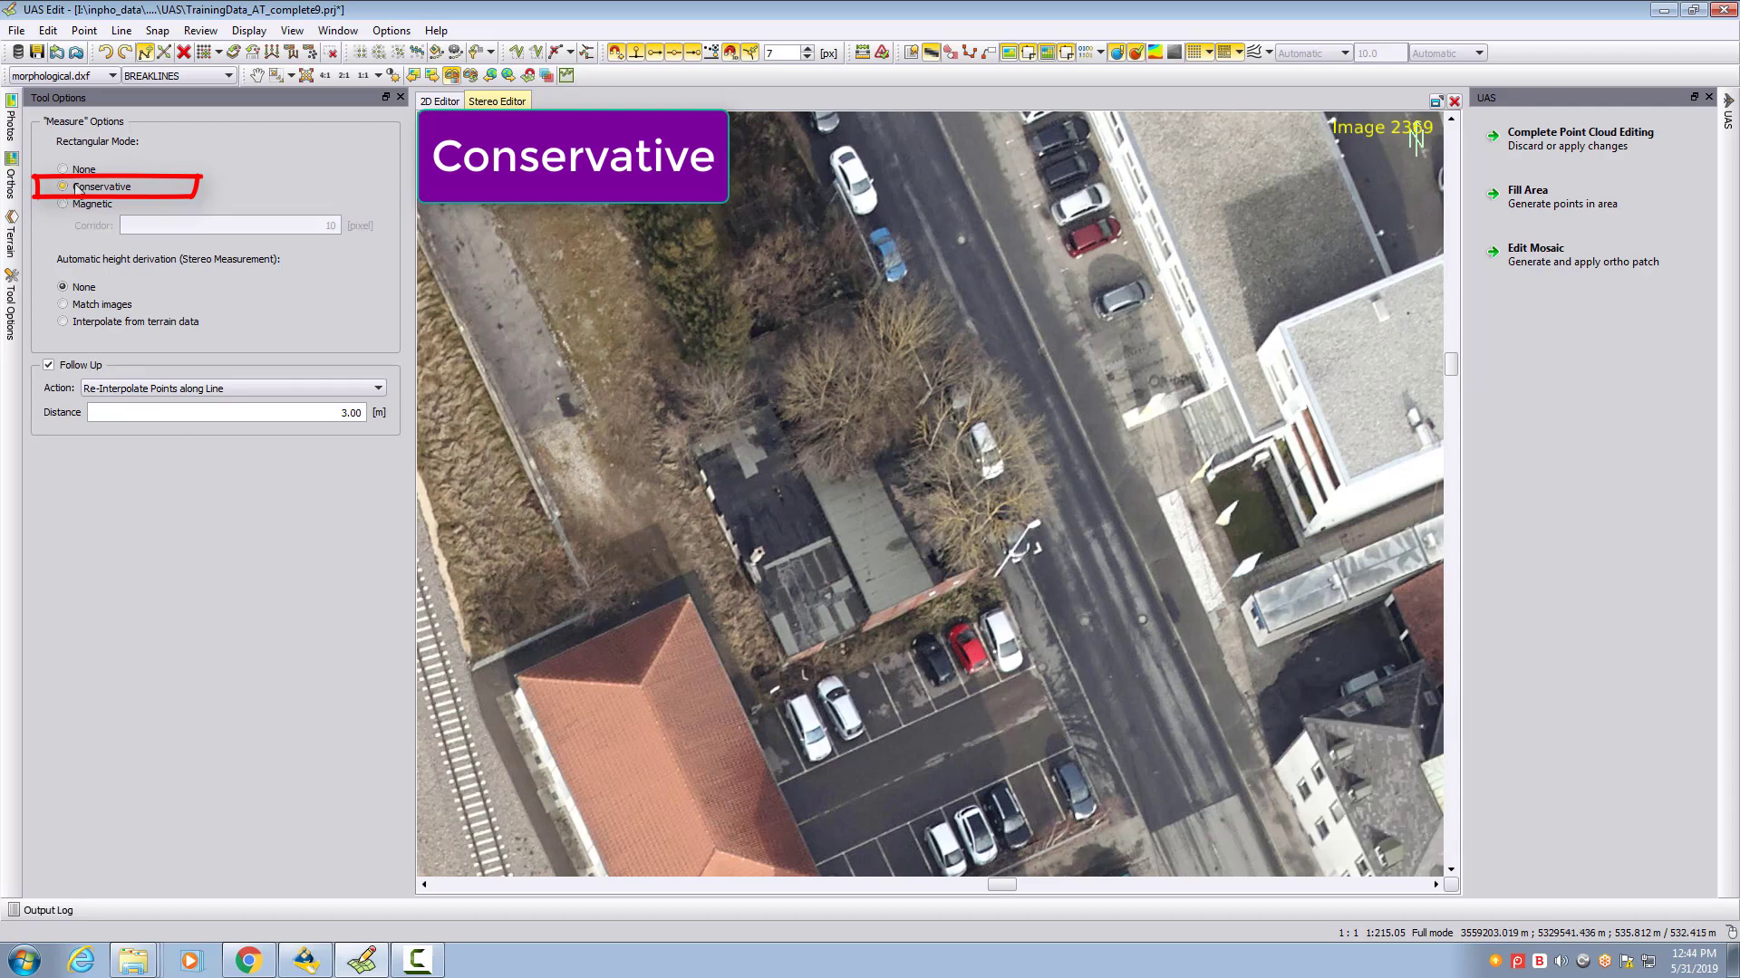
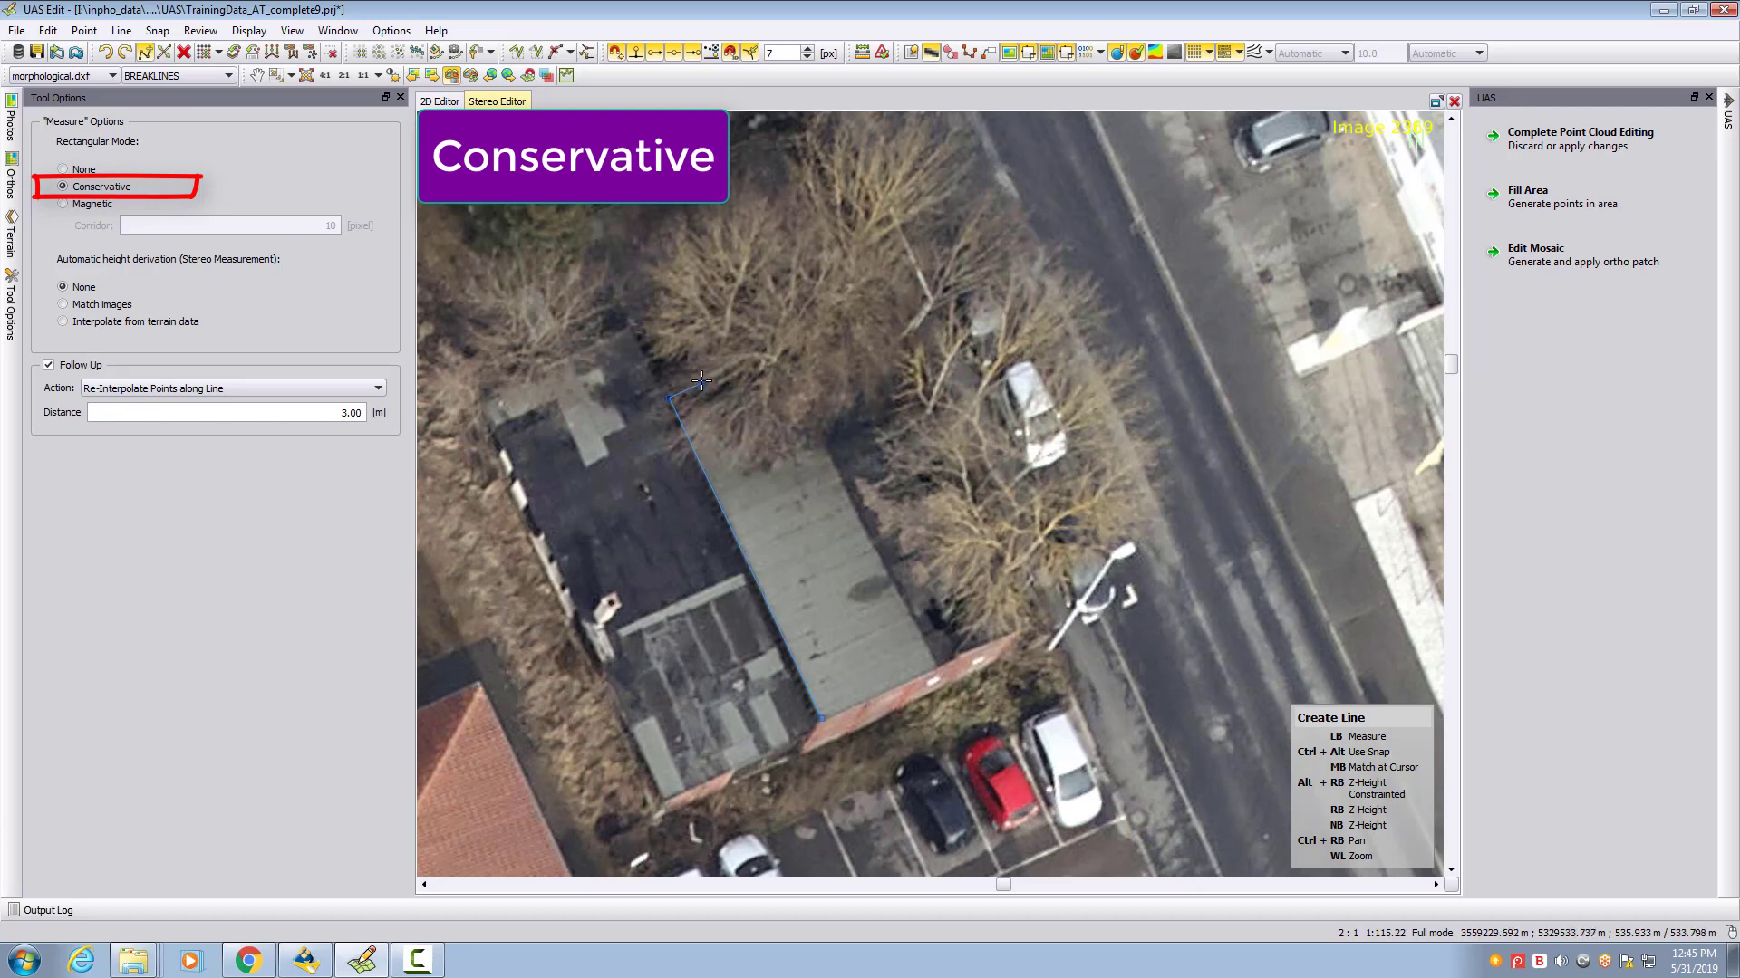
- Outline the tree-covered grey-roofed building as a closed rectangular breakline, removing and re-placing misplaced points at its northwest corner
{"action": "left_click", "coordinate": [654, 366]}
{"action": "key", "text": "BackSpace"}
{"action": "left_click", "coordinate": [680, 420]}
{"action": "left_click", "coordinate": [637, 325]}
{"action": "key", "text": "BackSpace"}
{"action": "left_click", "coordinate": [643, 340]}
{"action": "key", "text": "BackSpace"}
{"action": "left_click", "coordinate": [634, 323]}
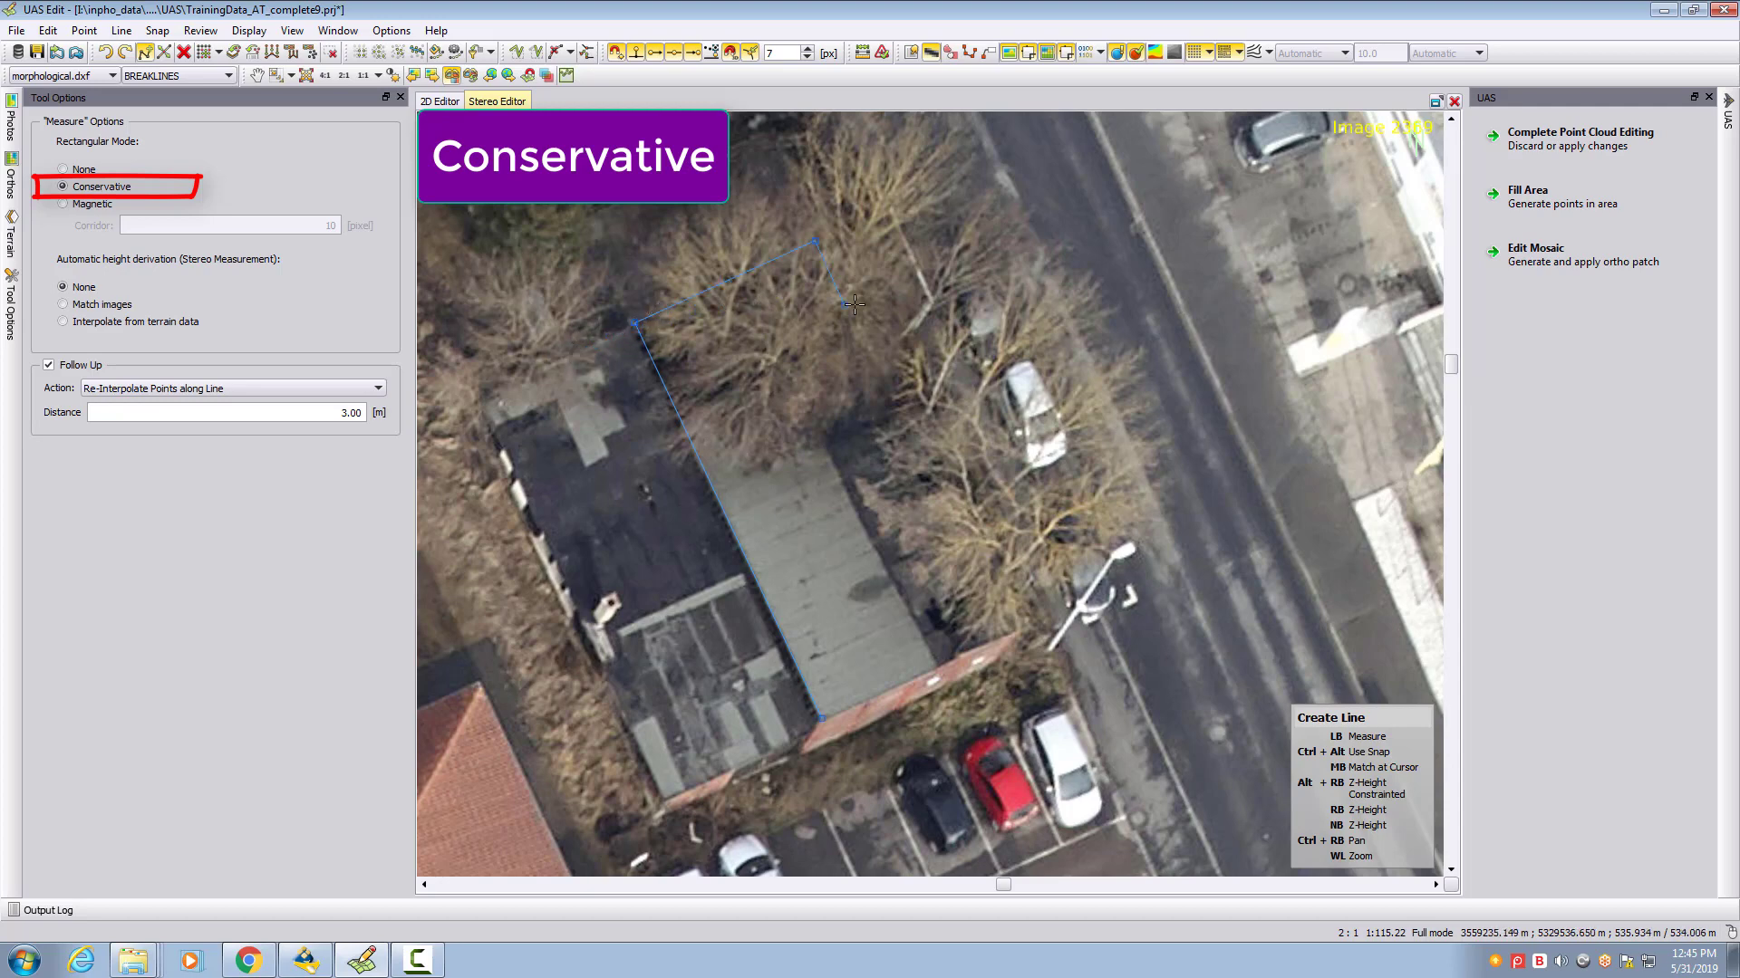
{"action": "left_click", "coordinate": [1022, 628]}
{"action": "left_click", "coordinate": [848, 710]}
{"action": "scroll", "coordinate": [867, 732], "scroll_direction": "down", "scroll_amount": 3}
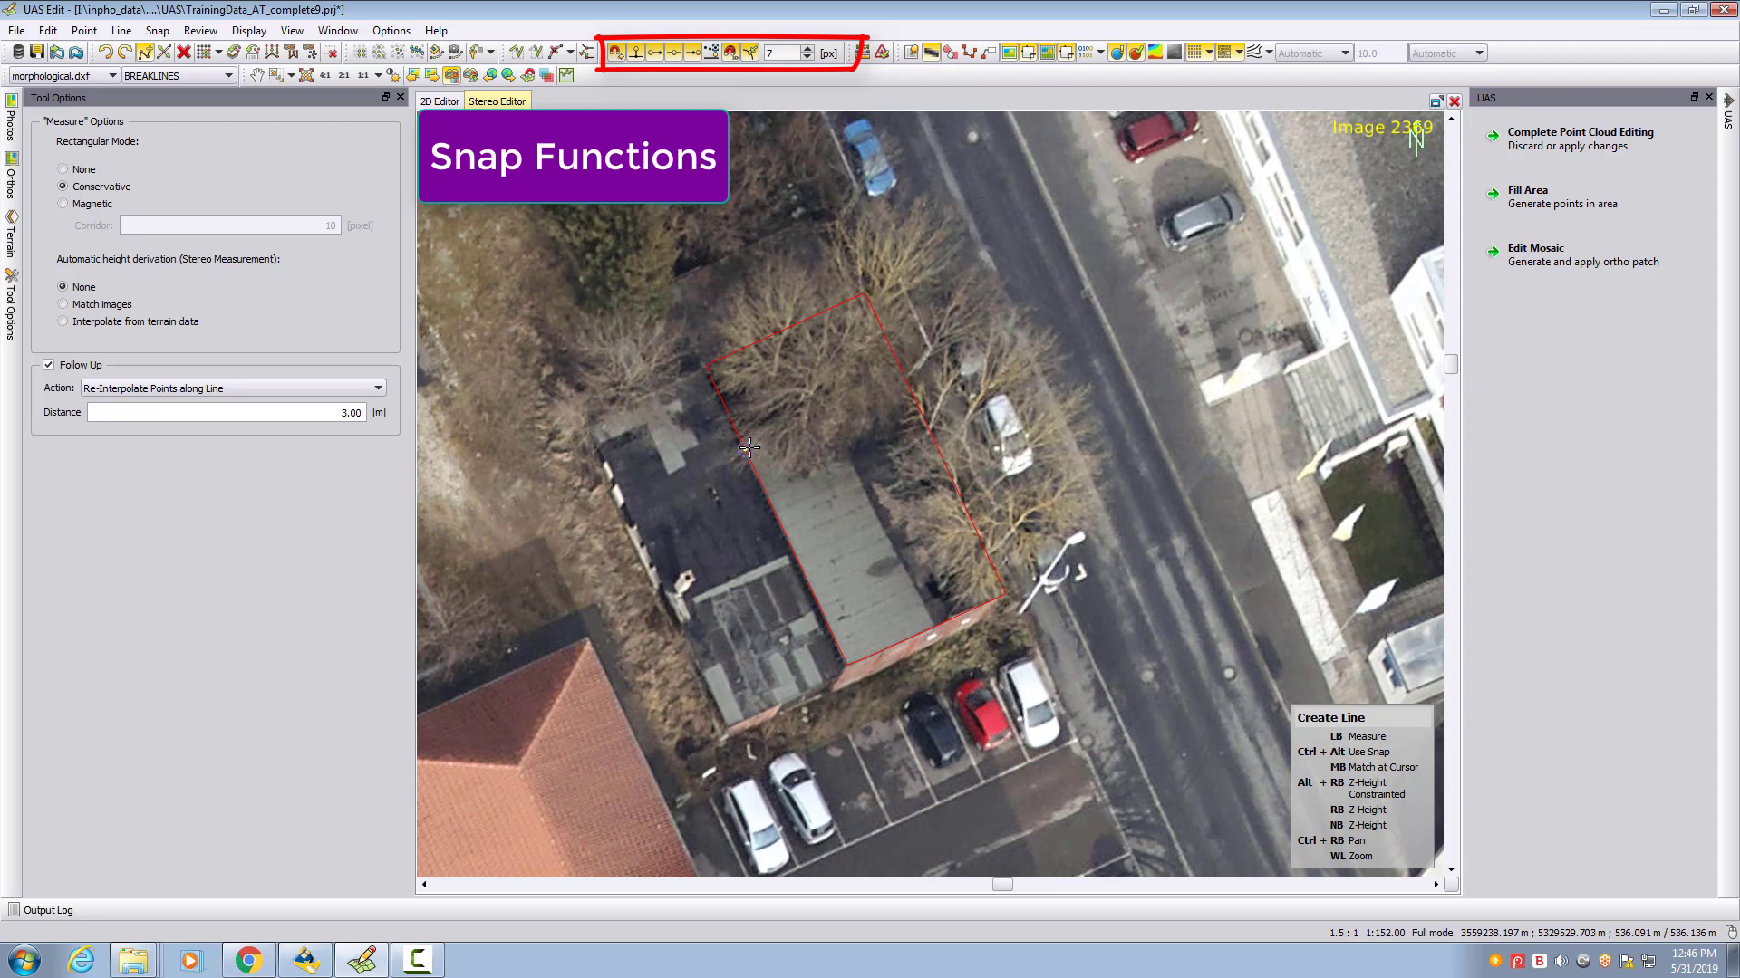
- Toggle the snap mode off and on, and assign S as the shortcut for the SnapMode action
{"action": "left_click", "coordinate": [615, 53]}
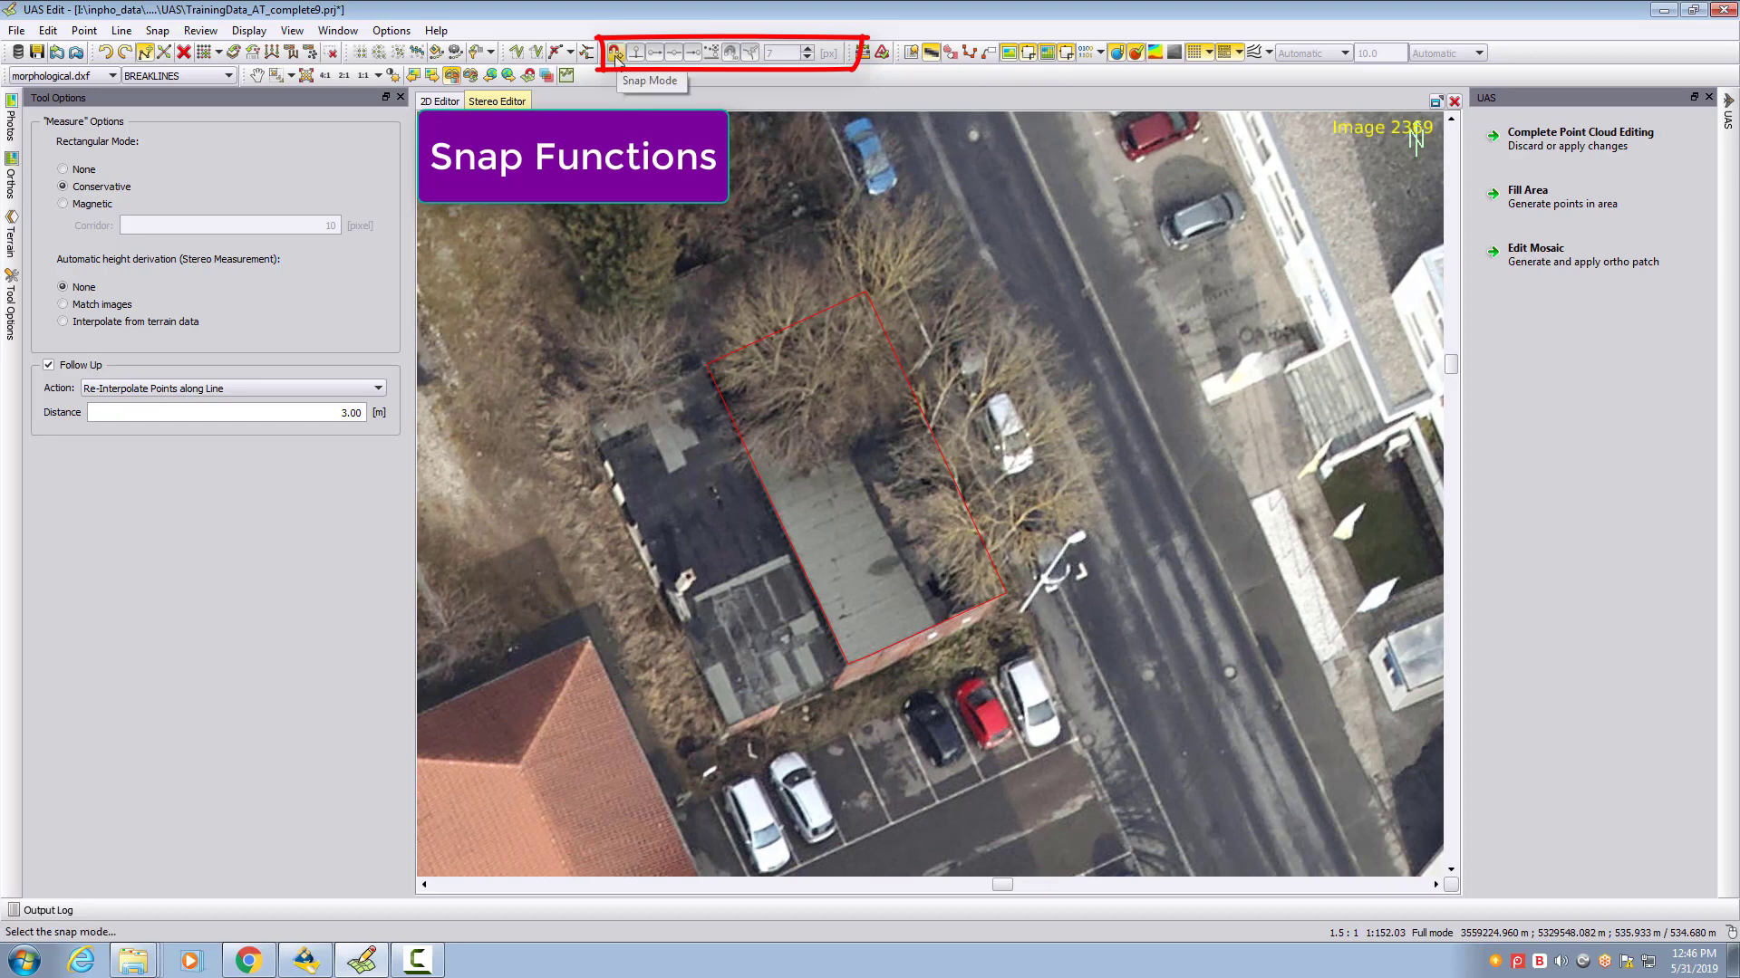
{"action": "left_click", "coordinate": [615, 52]}
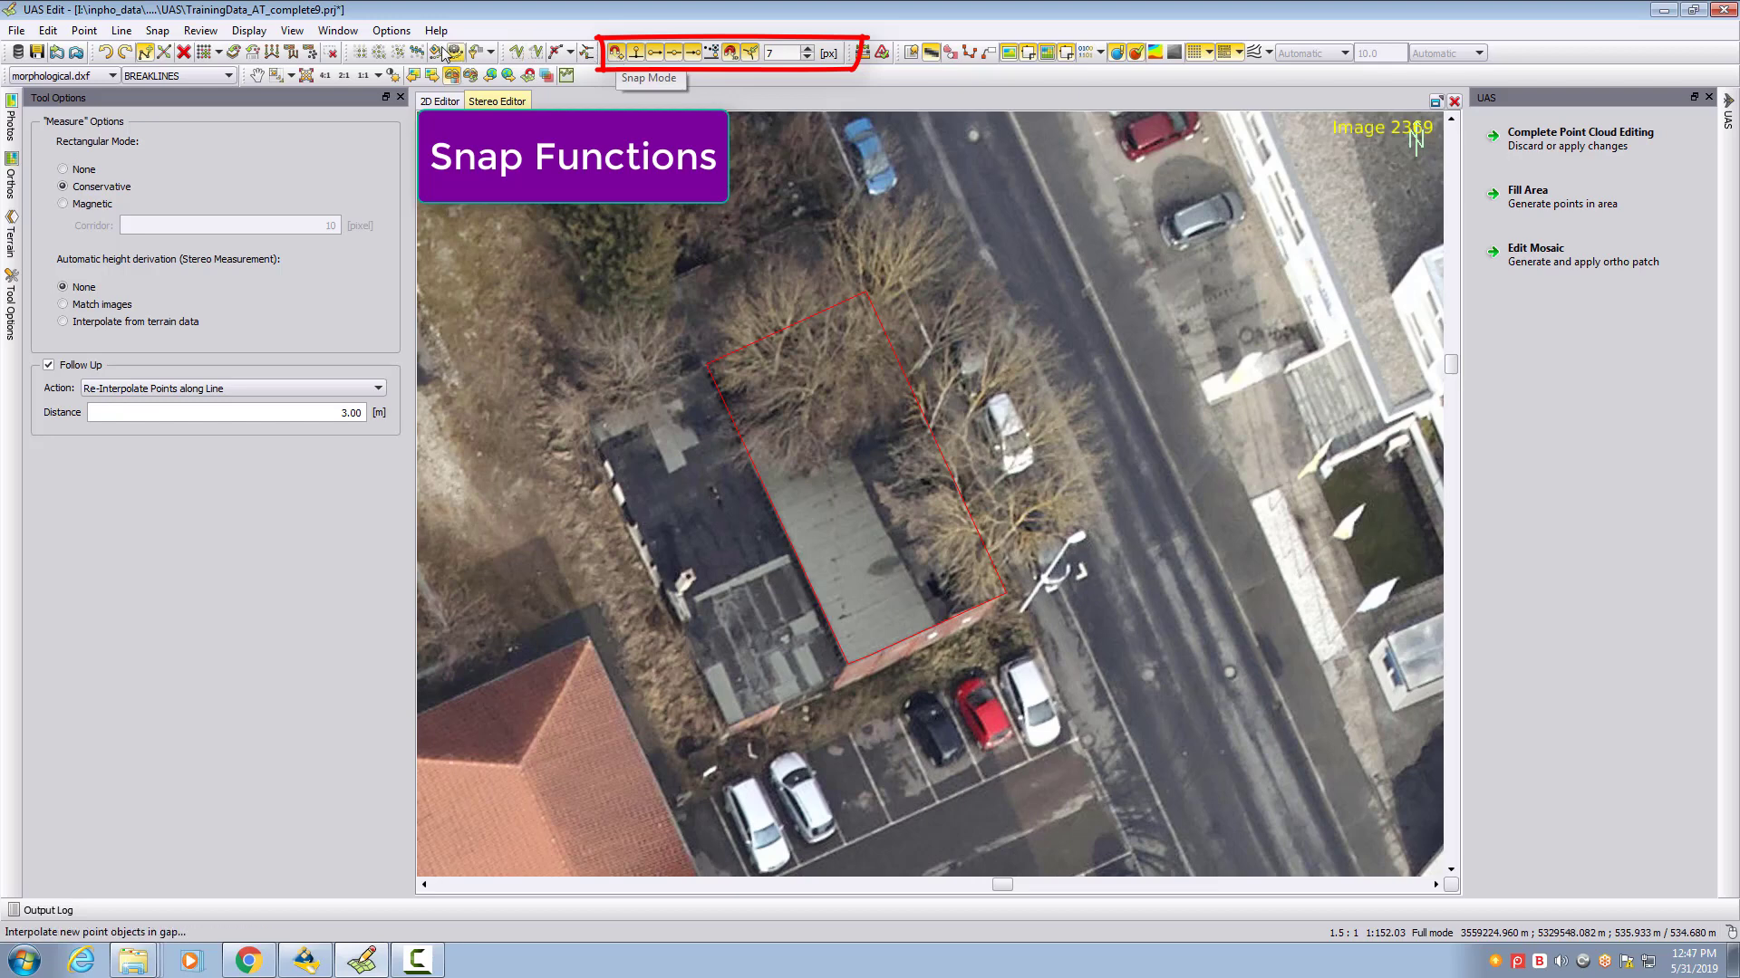
{"action": "left_click", "coordinate": [391, 29]}
{"action": "left_click", "coordinate": [412, 52]}
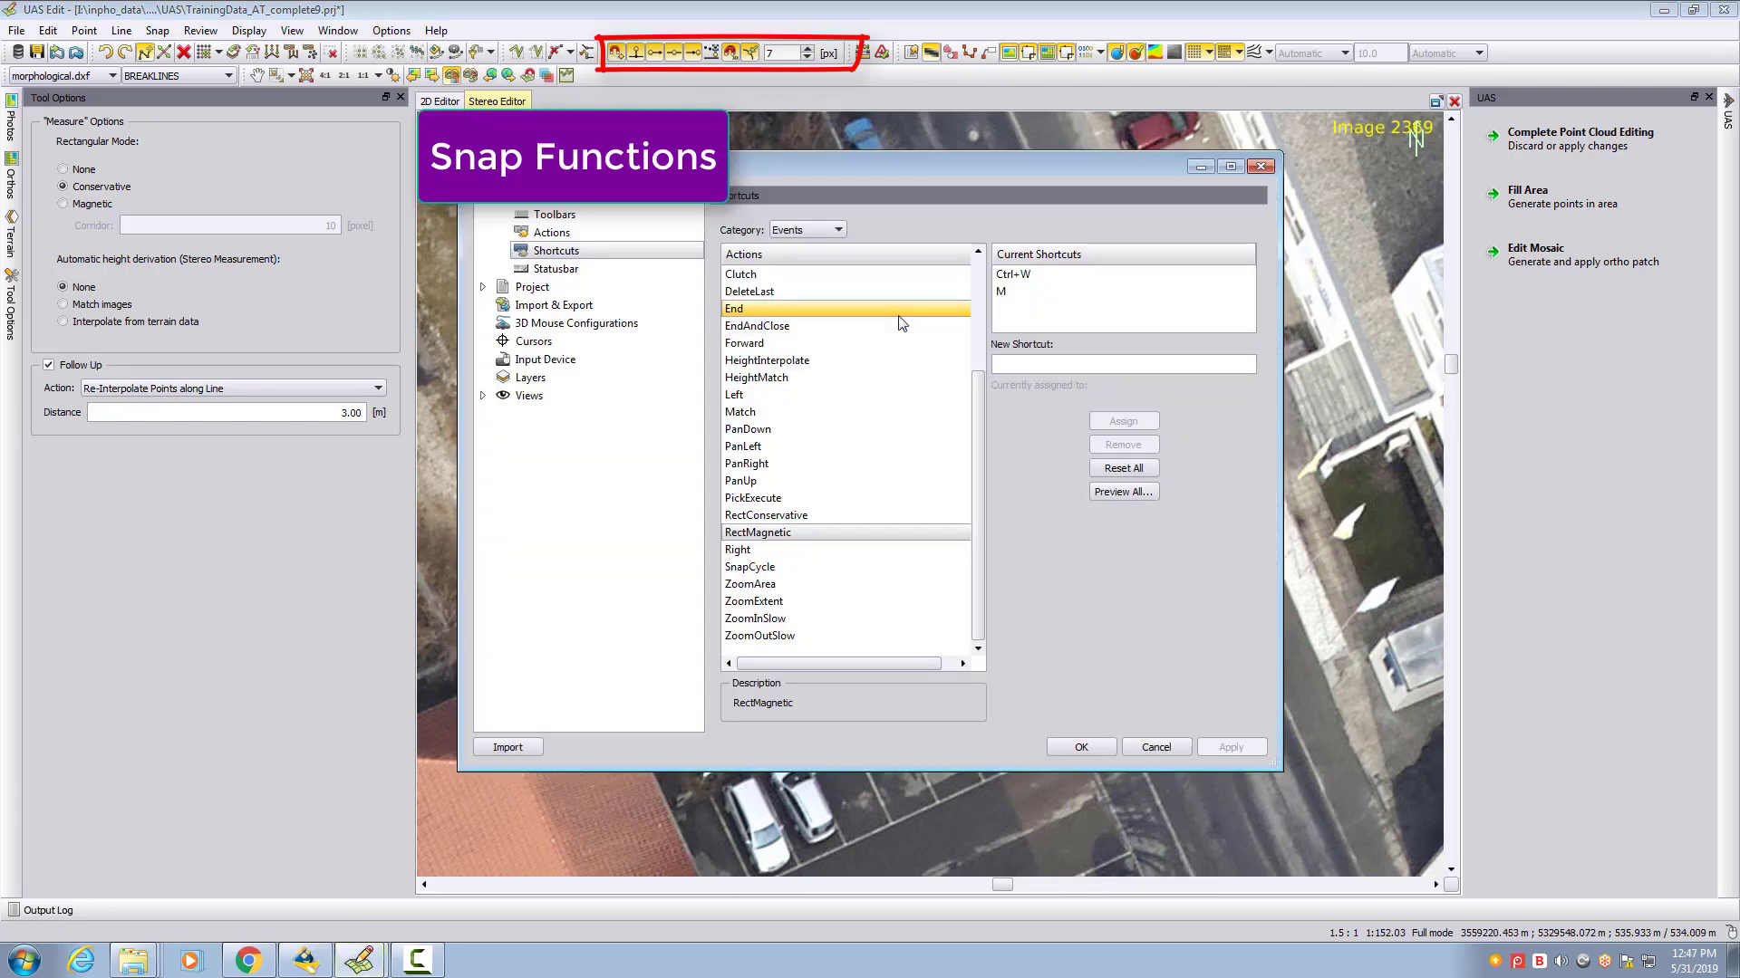
{"action": "left_click", "coordinate": [829, 230]}
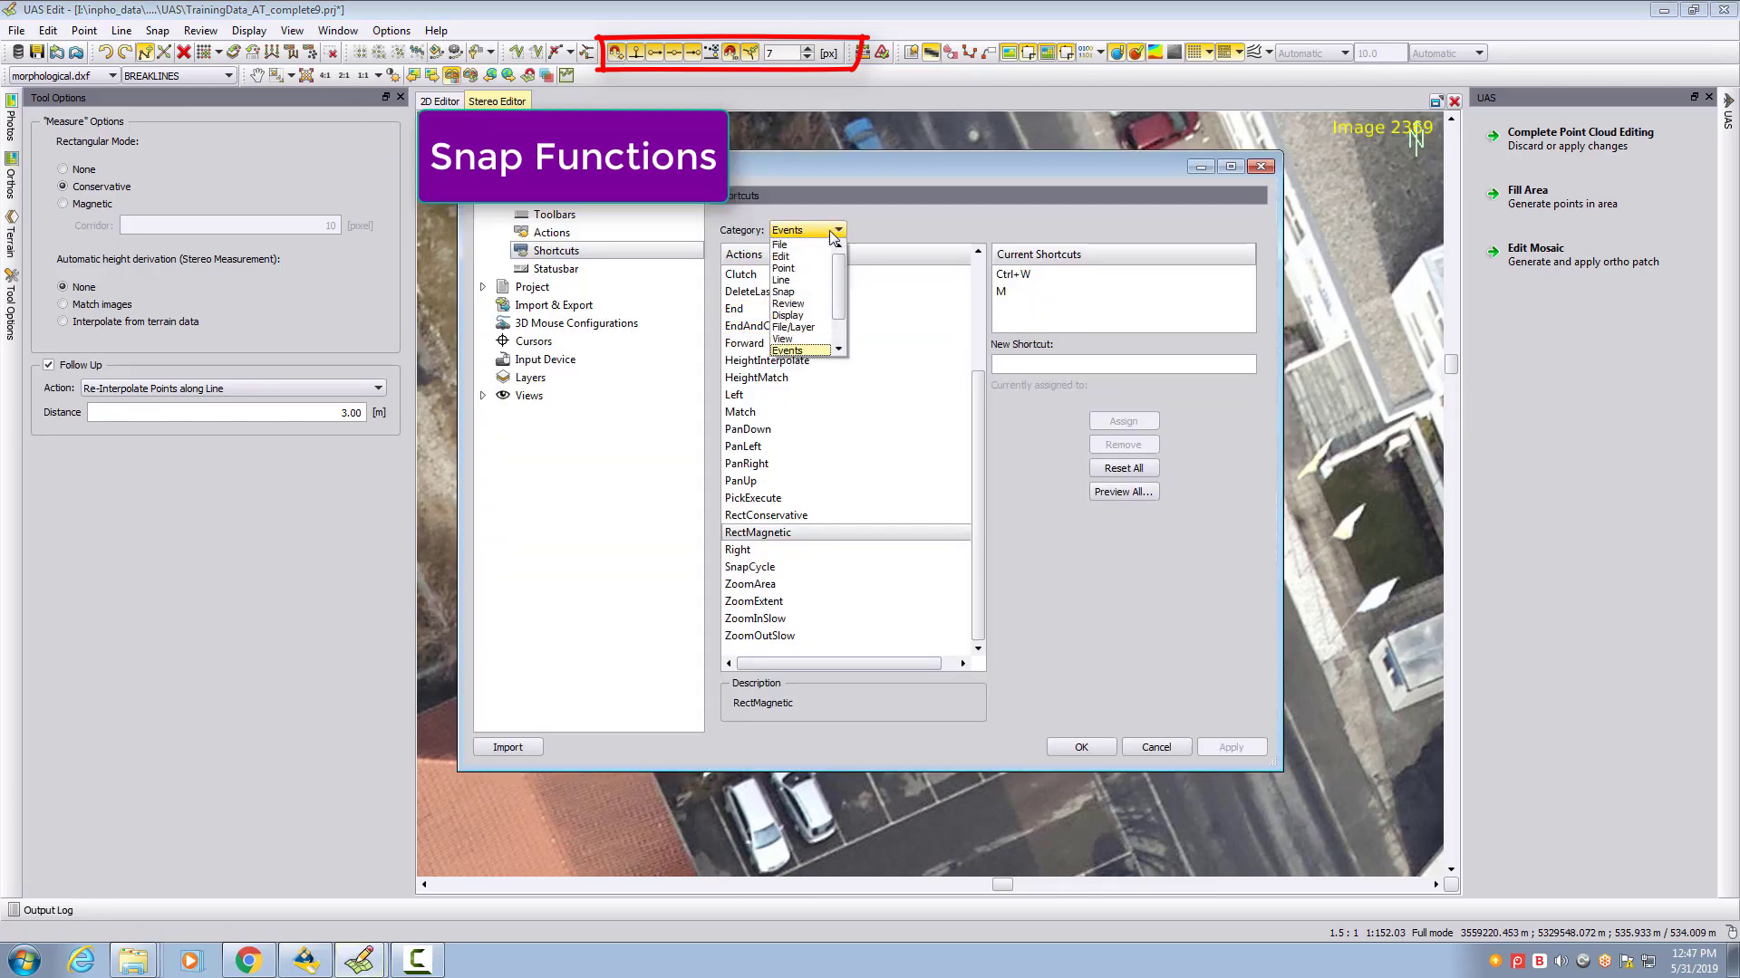
{"action": "left_click", "coordinate": [809, 292]}
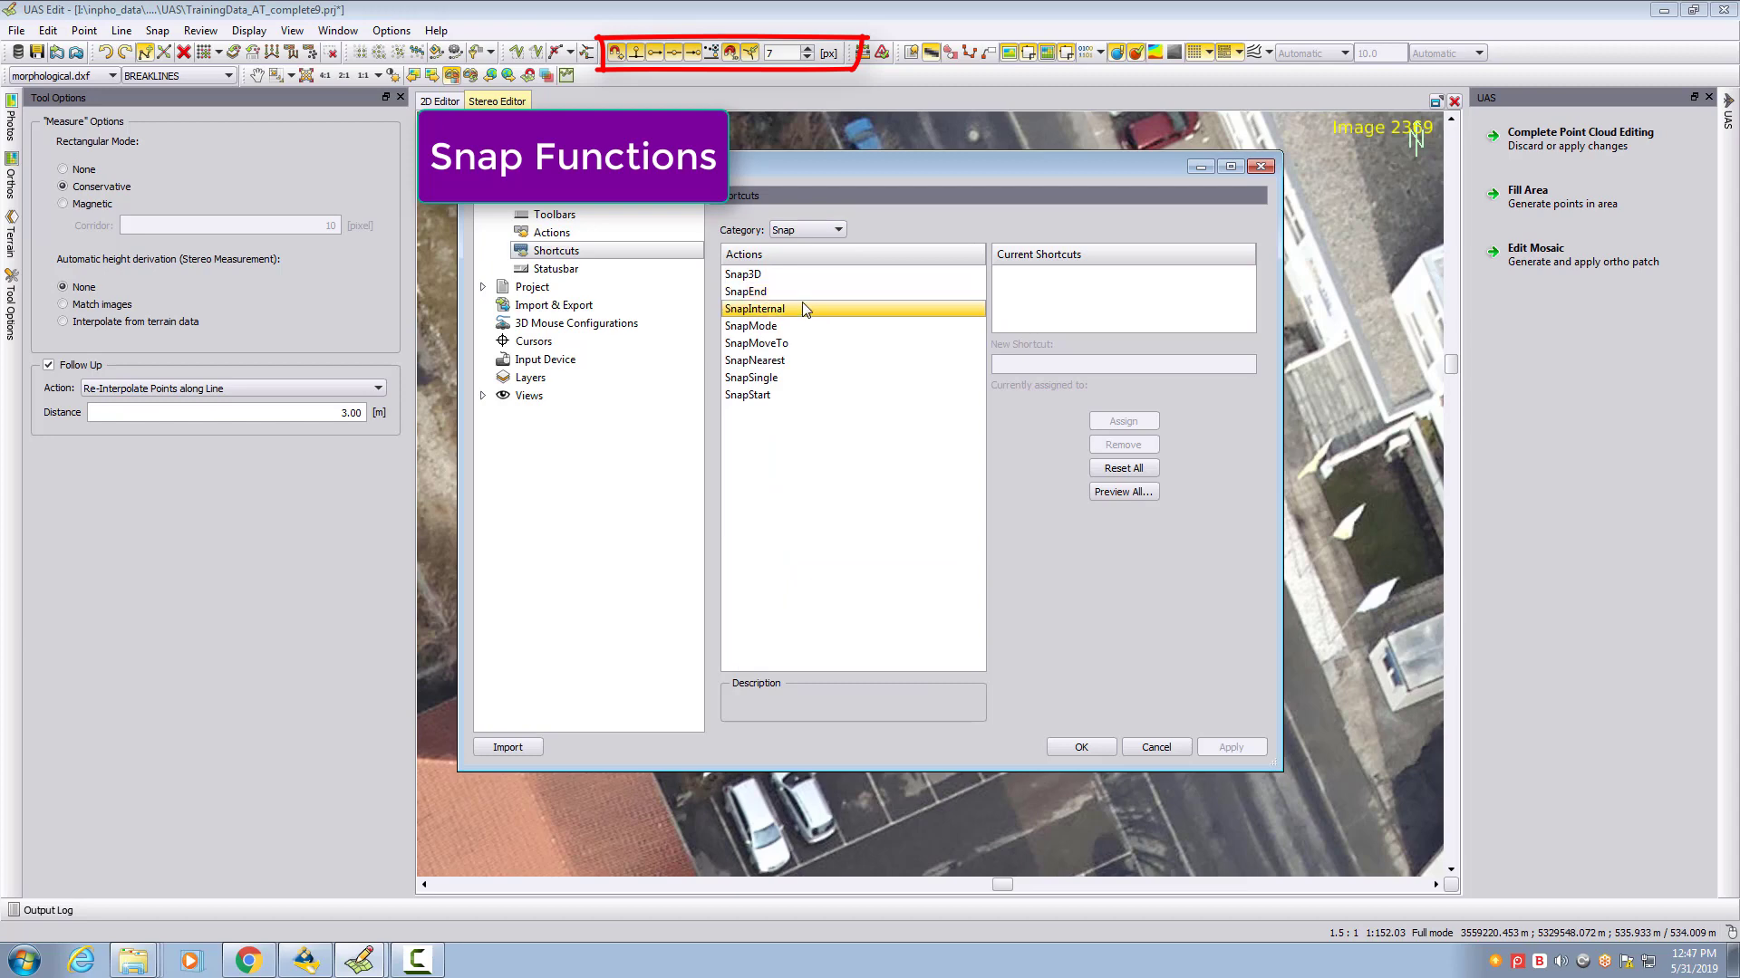
{"action": "left_click", "coordinate": [781, 326]}
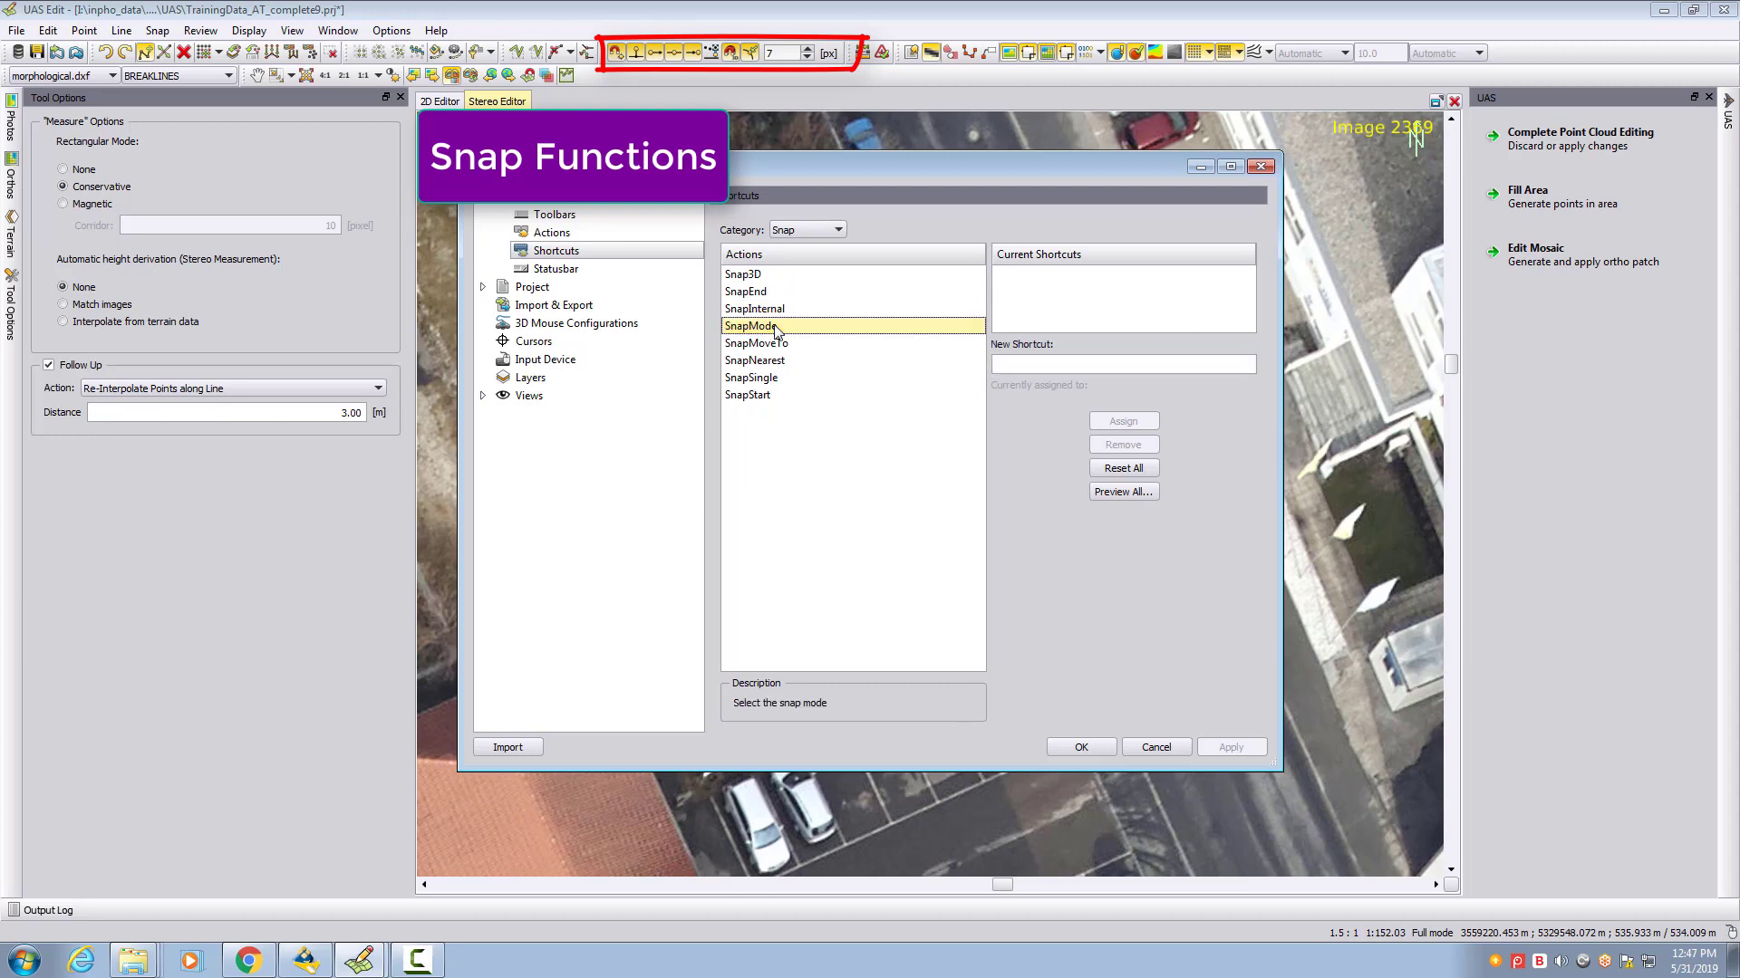
{"action": "left_click", "coordinate": [1017, 362]}
{"action": "key", "text": "s"}
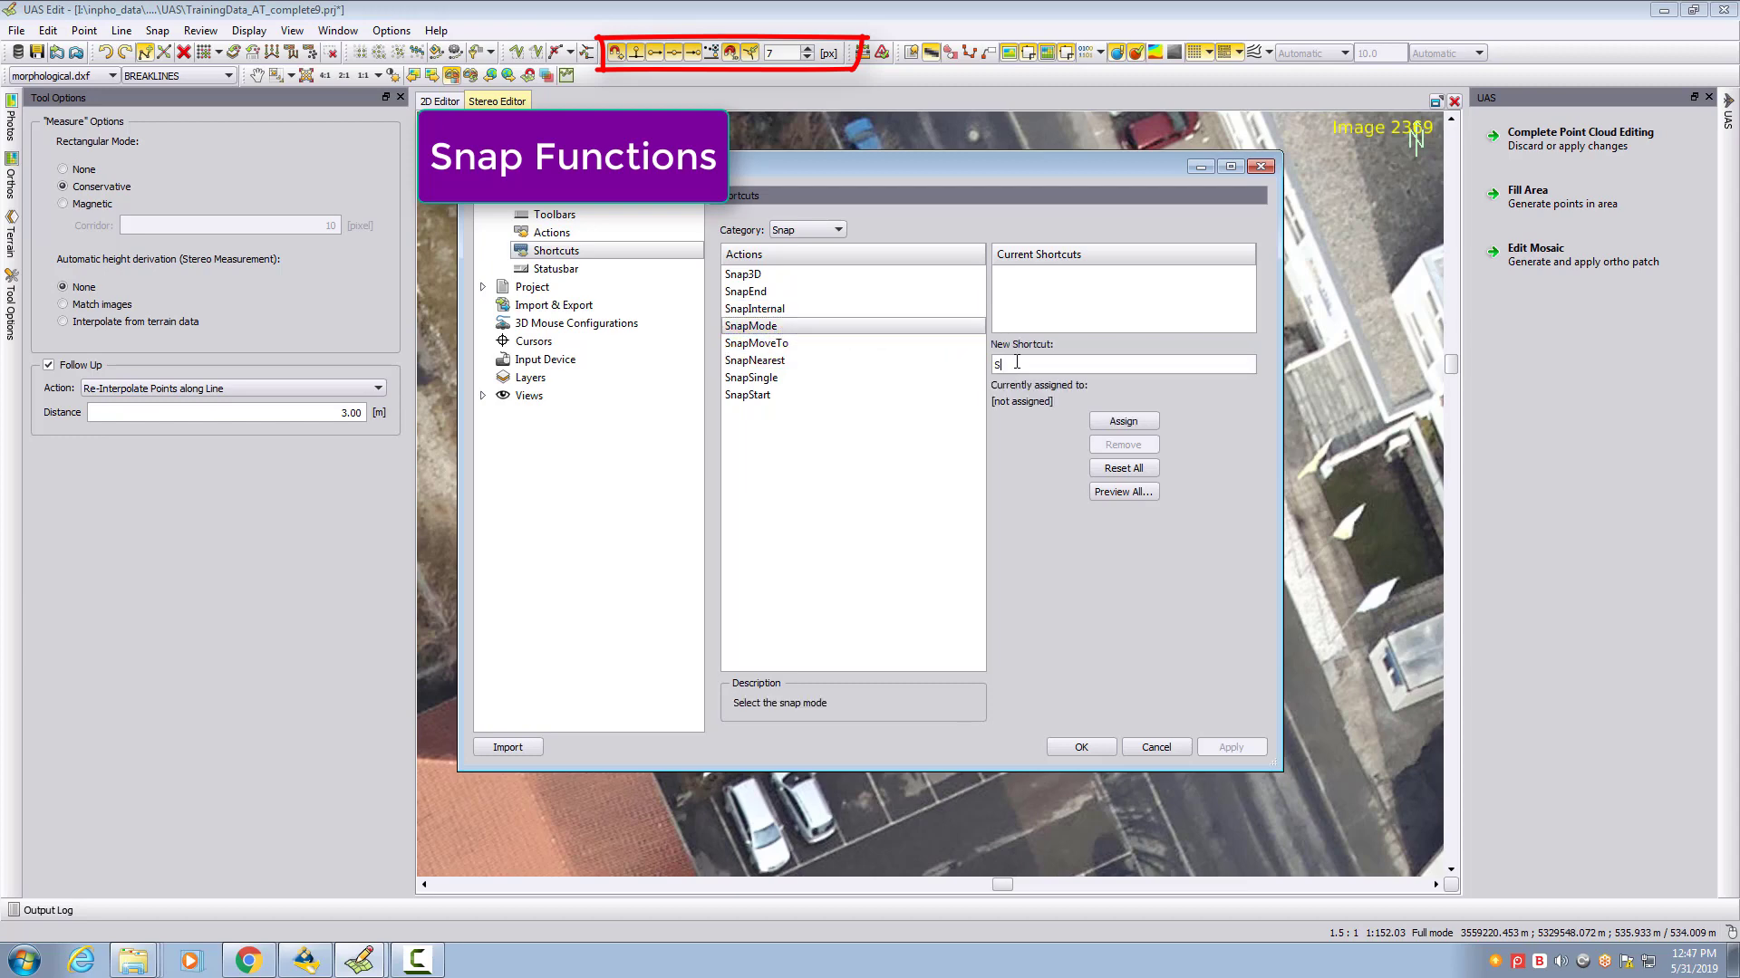
{"action": "left_click", "coordinate": [1120, 421]}
{"action": "left_click", "coordinate": [1088, 749]}
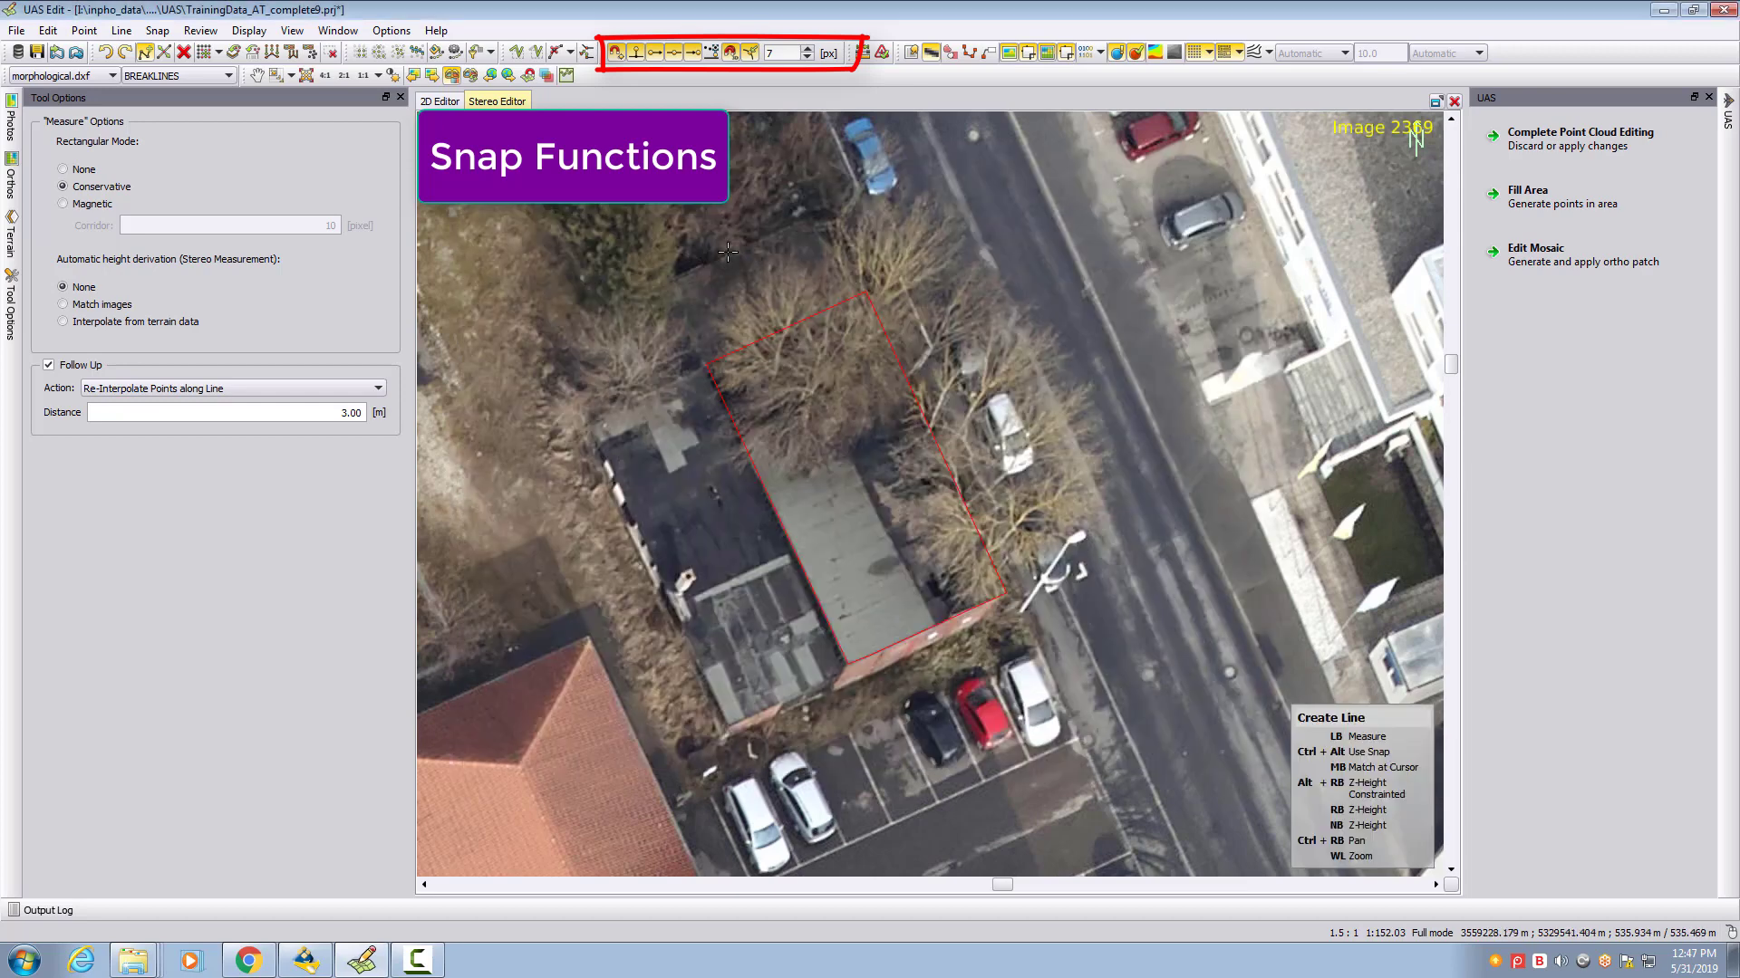
- Test the new S shortcut by toggling the snap mode several times, leaving snapping switched on
{"action": "key", "text": "s"}
{"action": "key", "text": "s"}
{"action": "key", "text": "s"}
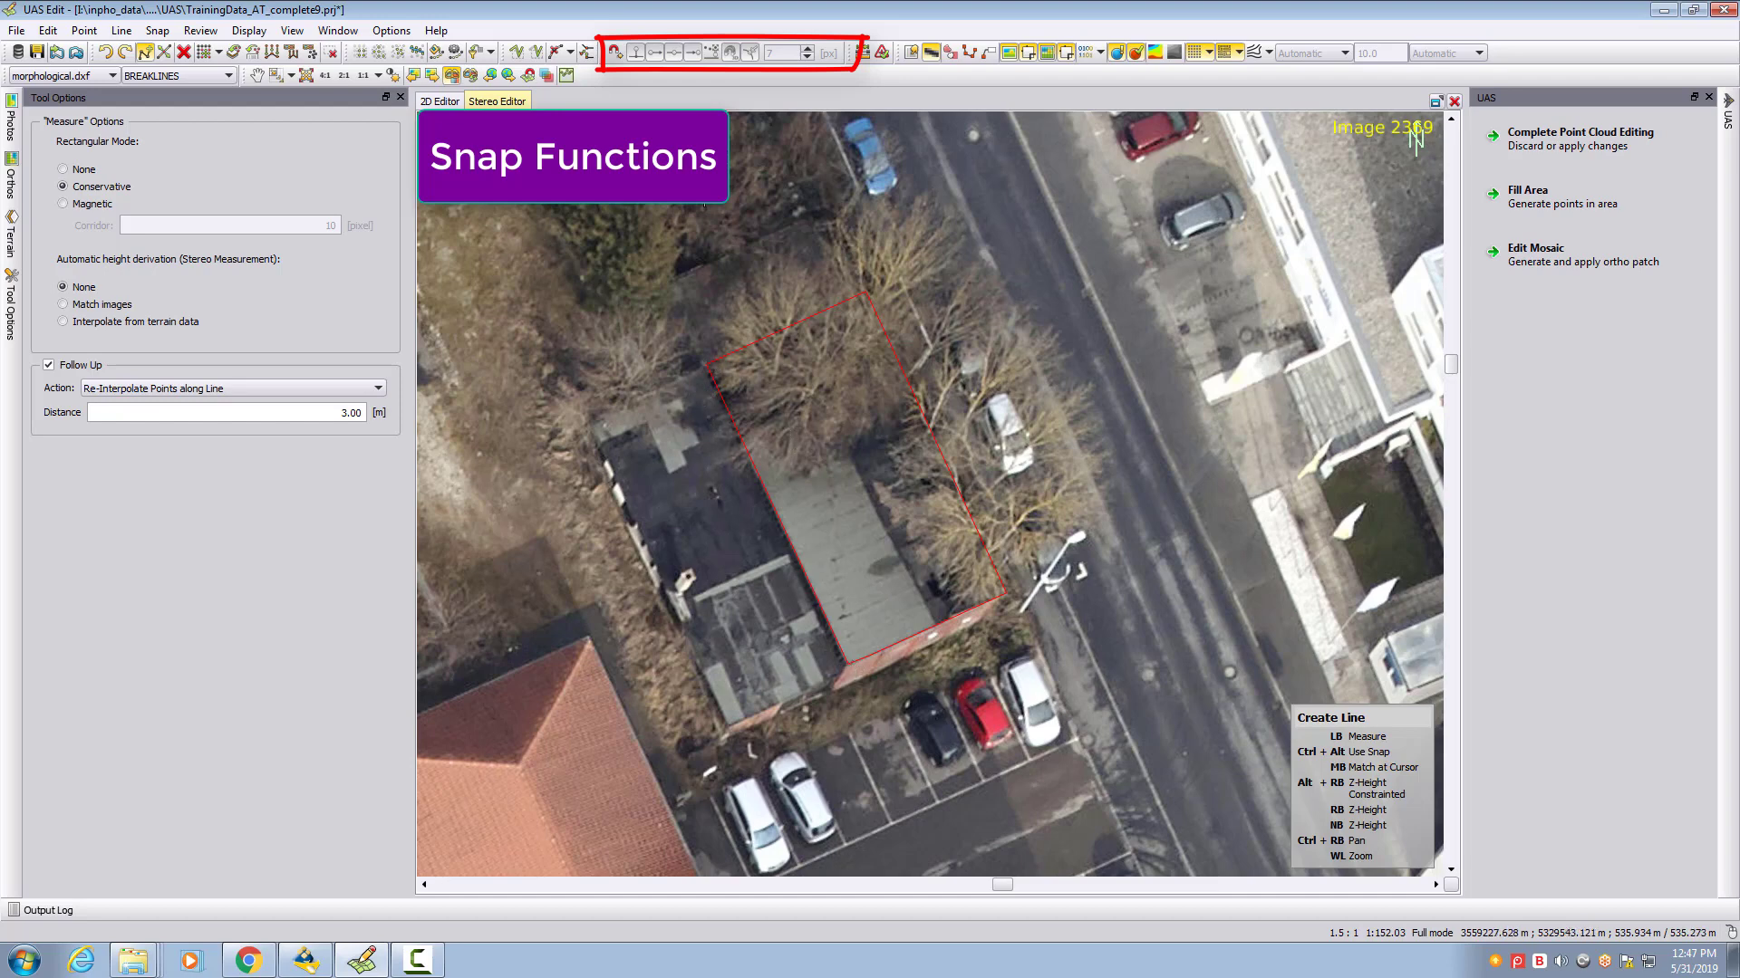
{"action": "left_click", "coordinate": [615, 53]}
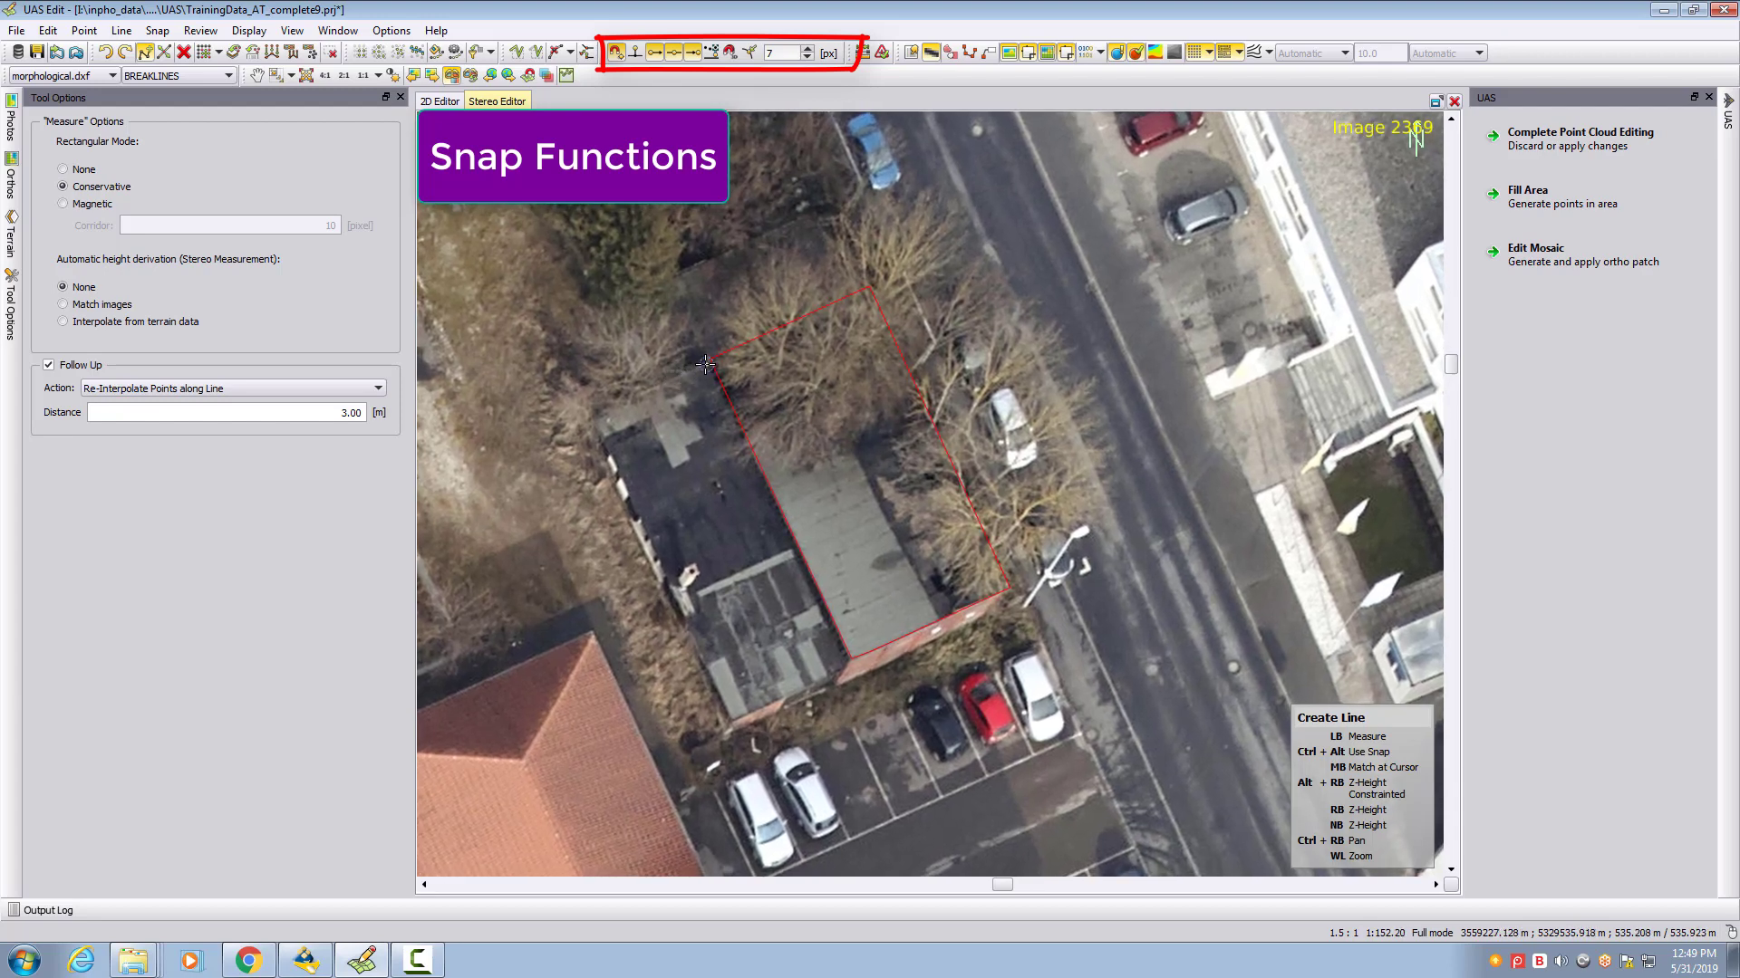
- Start a breakline at the grey roof's northwest corner and measure the adjoining dark roof's northwest and southwest corners
{"action": "left_click", "coordinate": [706, 364]}
{"action": "left_click", "coordinate": [580, 423]}
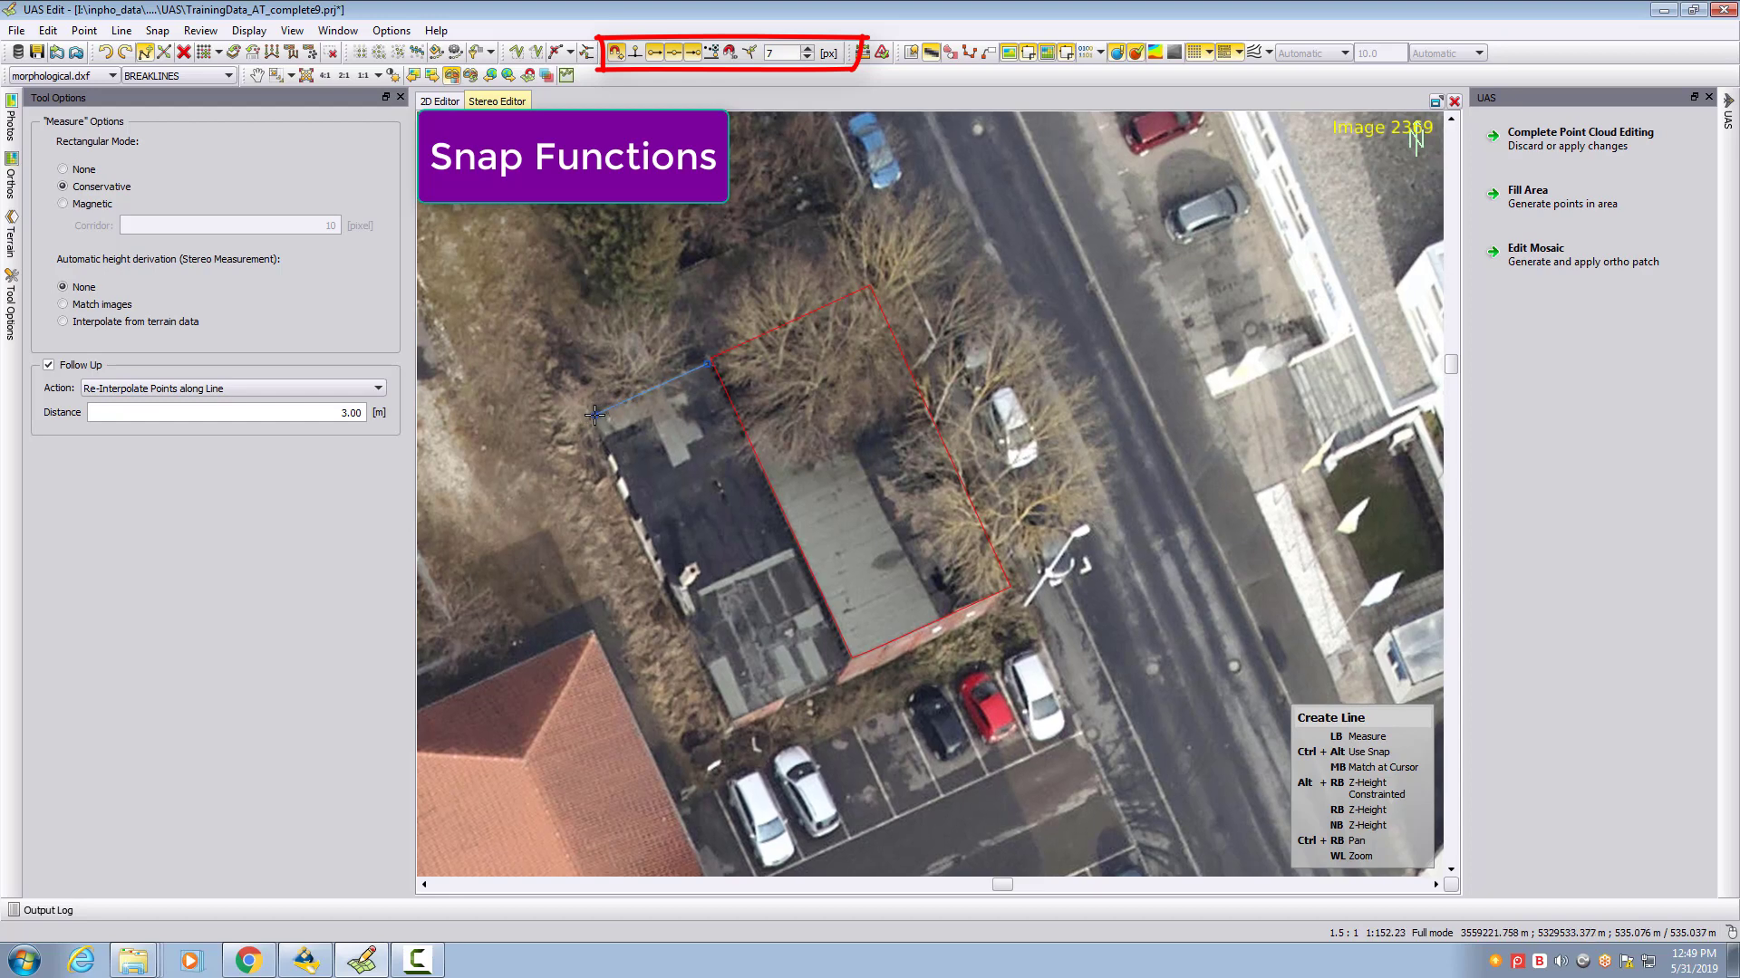
{"action": "left_click", "coordinate": [733, 719]}
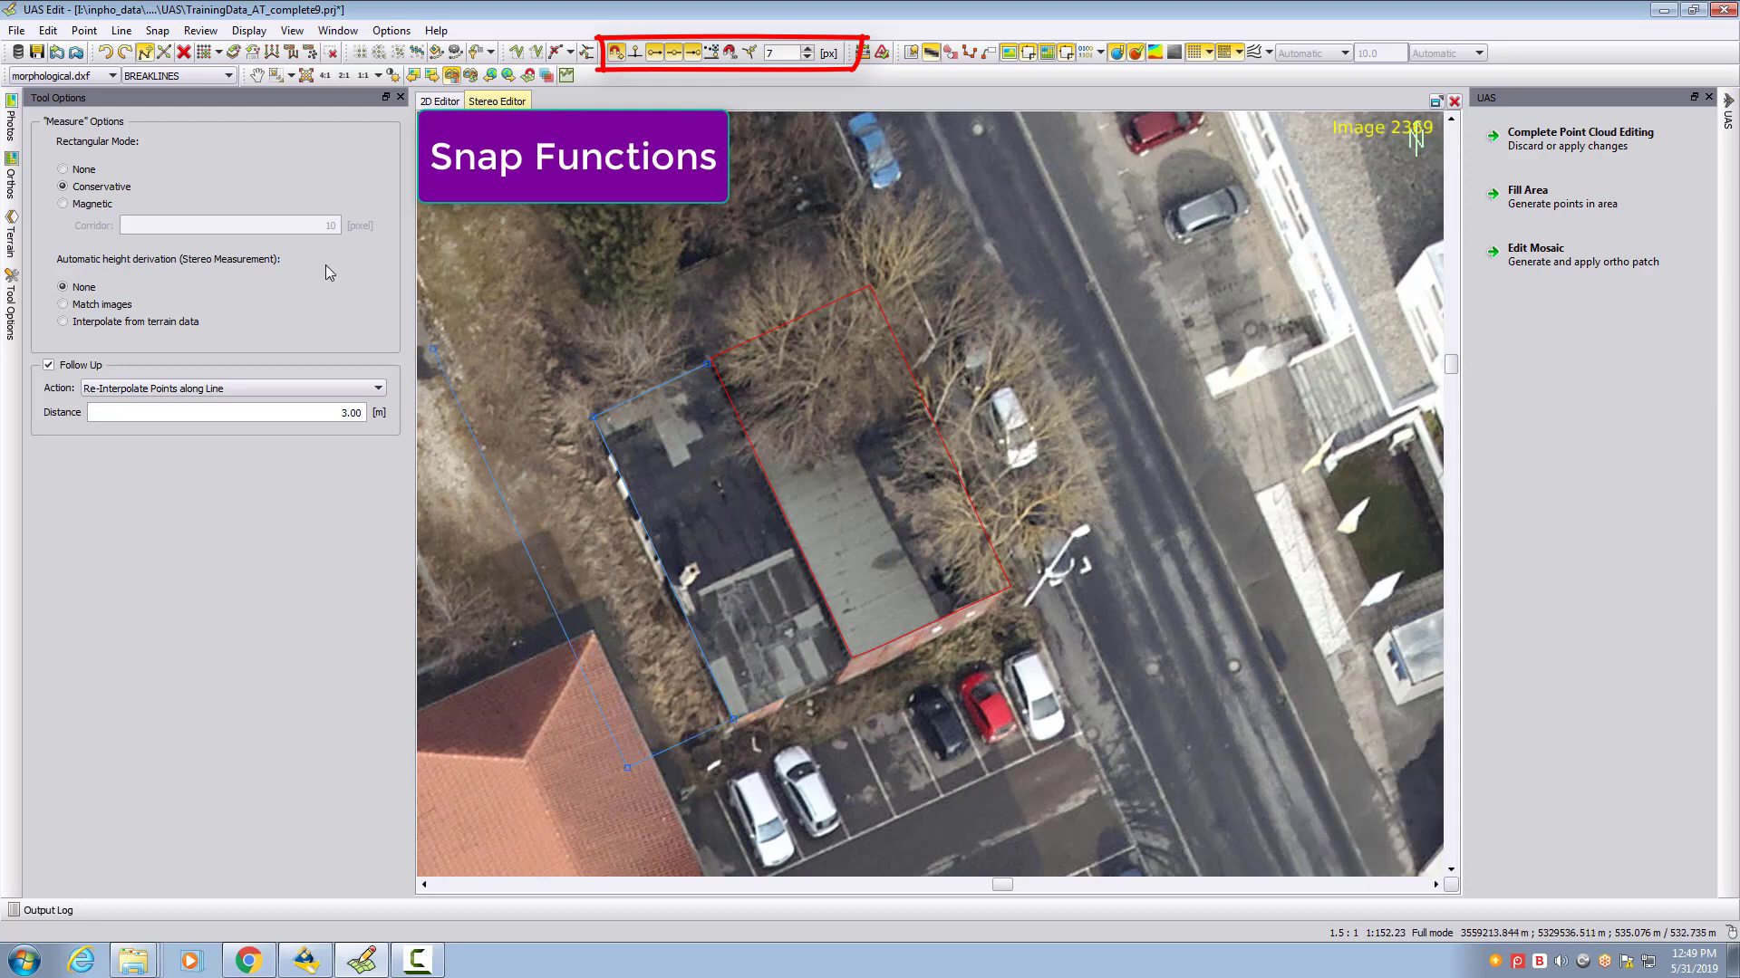
- Set the rectangular mode to None and finish the dark roof's outline through the two corners shared with the grey building
{"action": "left_click", "coordinate": [64, 170]}
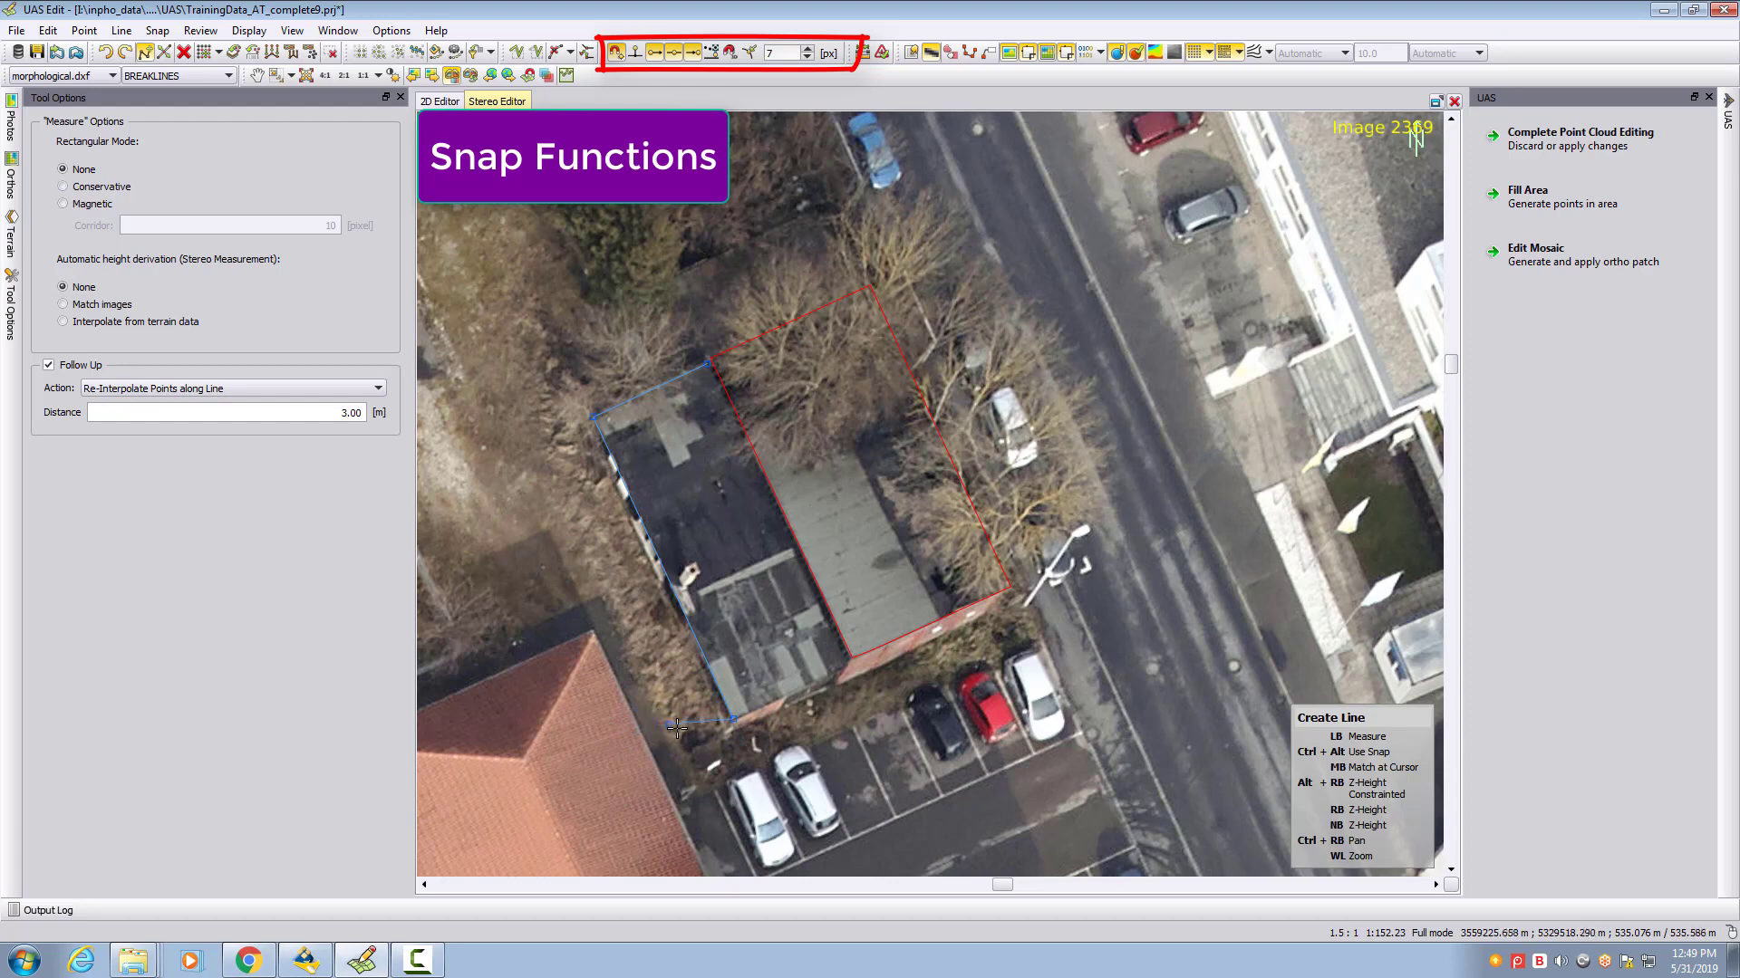
{"action": "left_click", "coordinate": [846, 668]}
{"action": "left_click", "coordinate": [709, 367]}
{"action": "key", "text": "Return"}
{"action": "scroll", "coordinate": [848, 610], "scroll_direction": "down", "scroll_amount": 2}
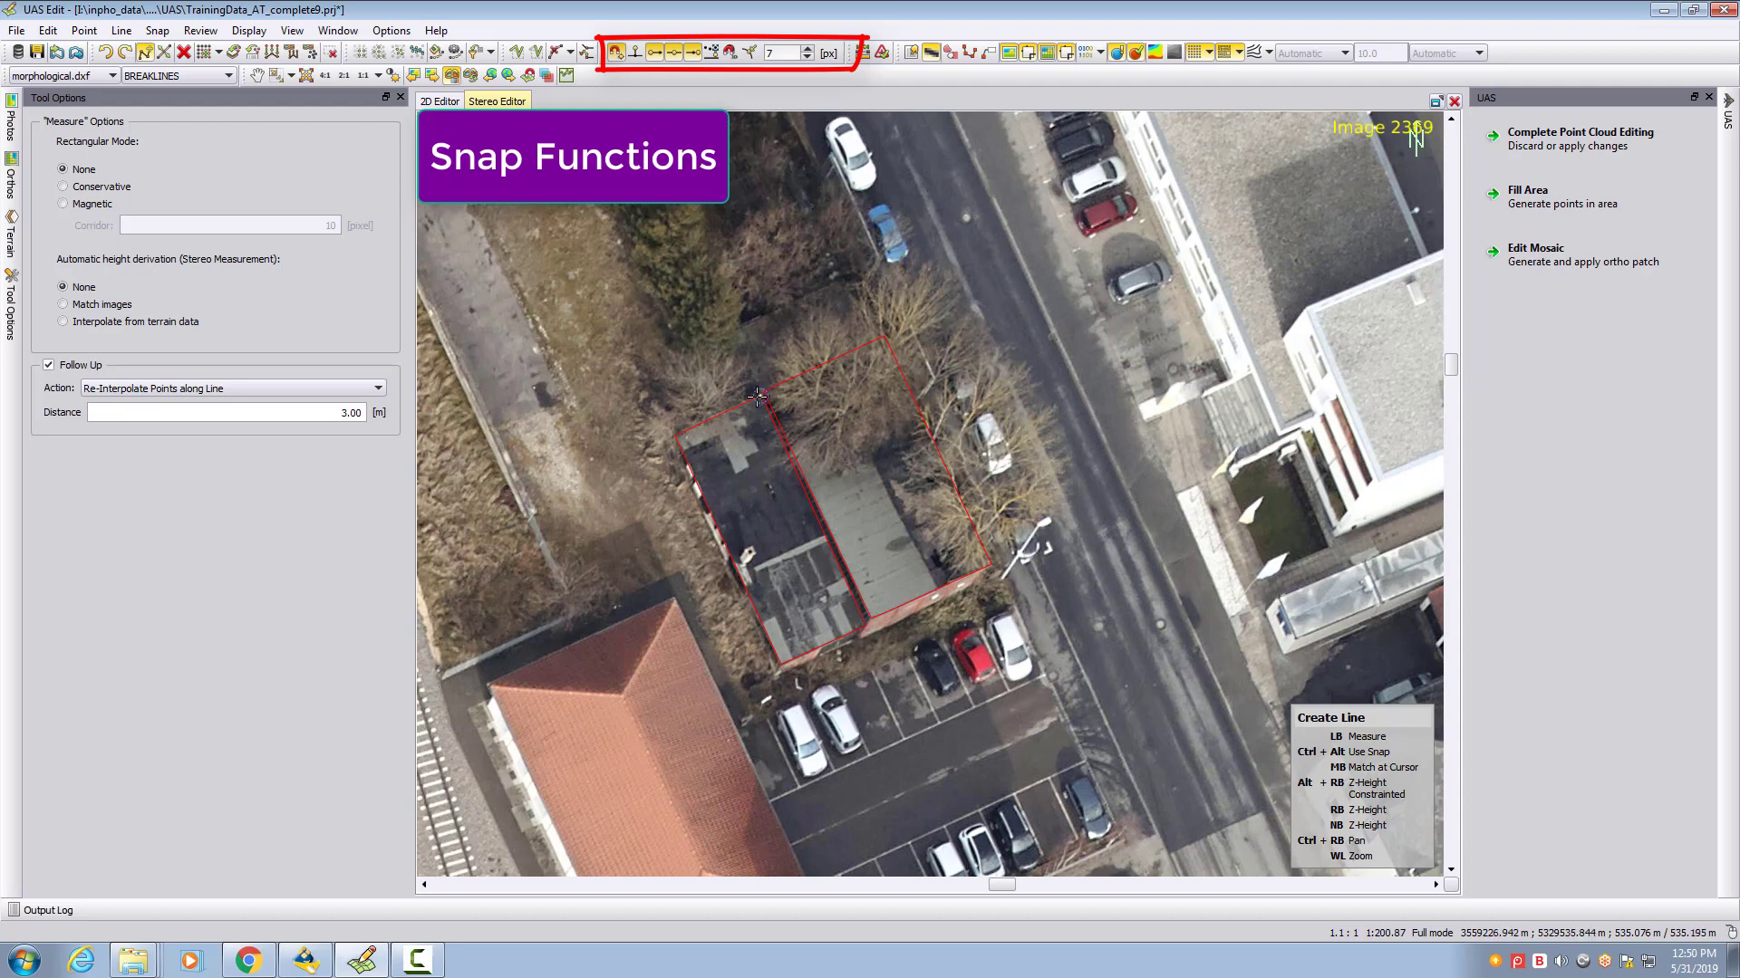
- Open a profile view of a rectangular area enclosing both adjoining building outlines
{"action": "left_click", "coordinate": [567, 74]}
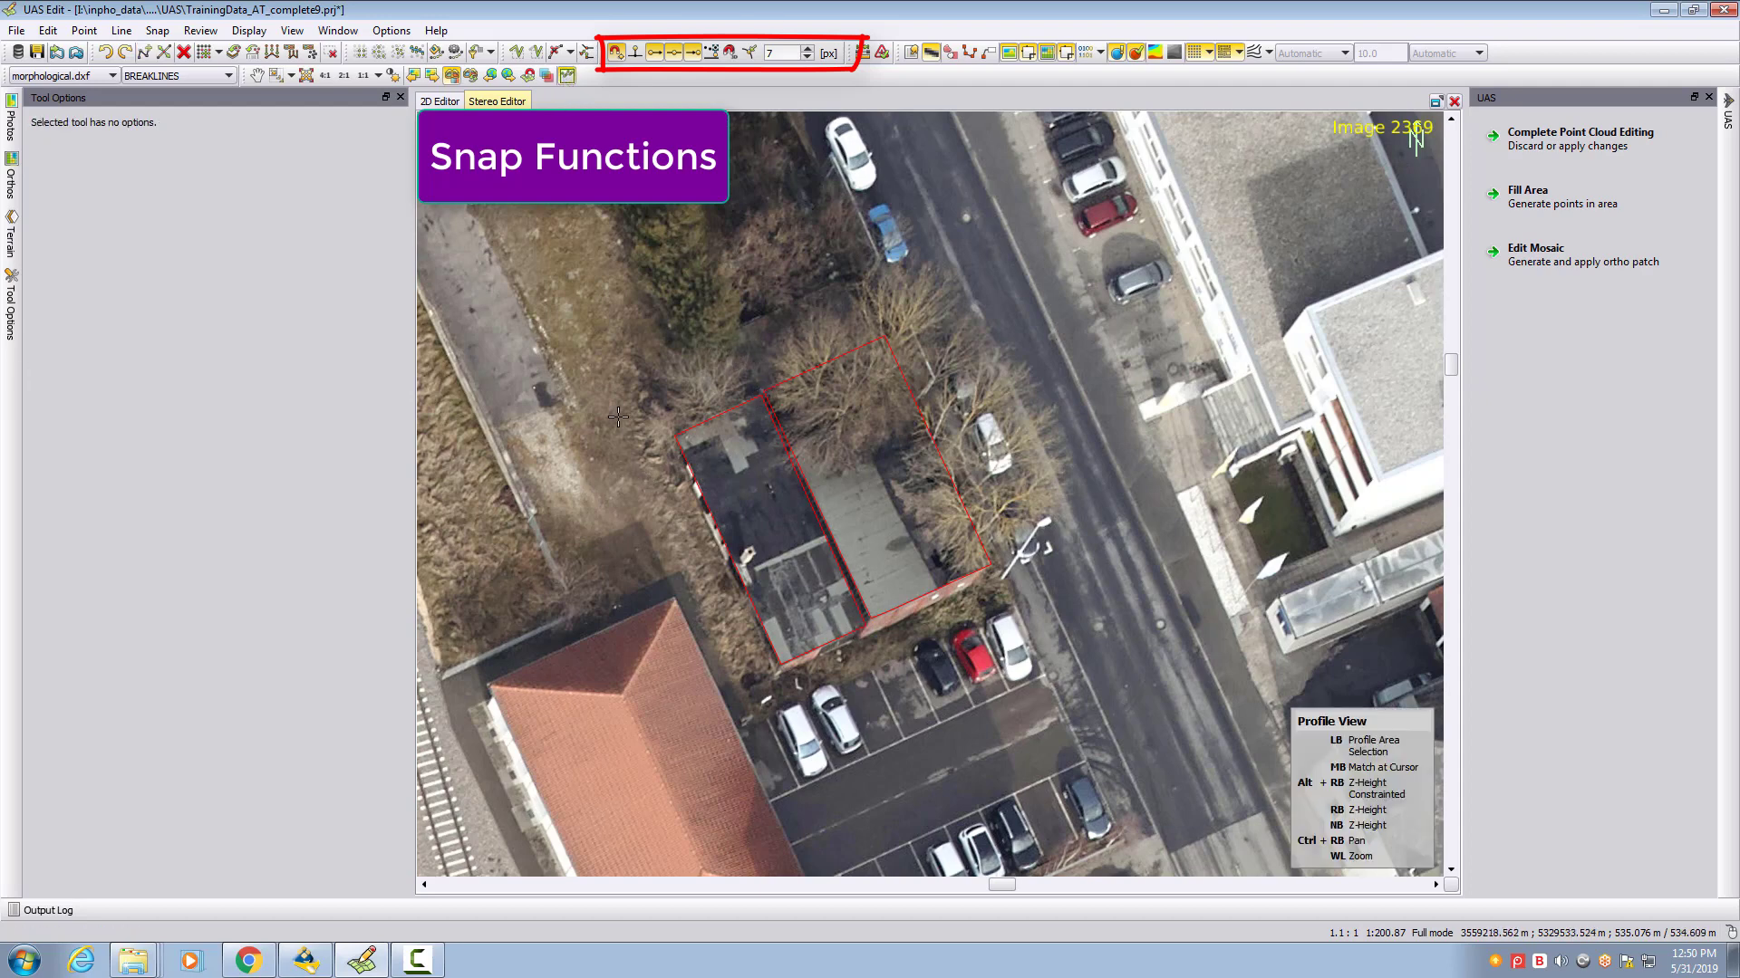
{"action": "left_click", "coordinate": [587, 401]}
{"action": "left_click", "coordinate": [740, 788]}
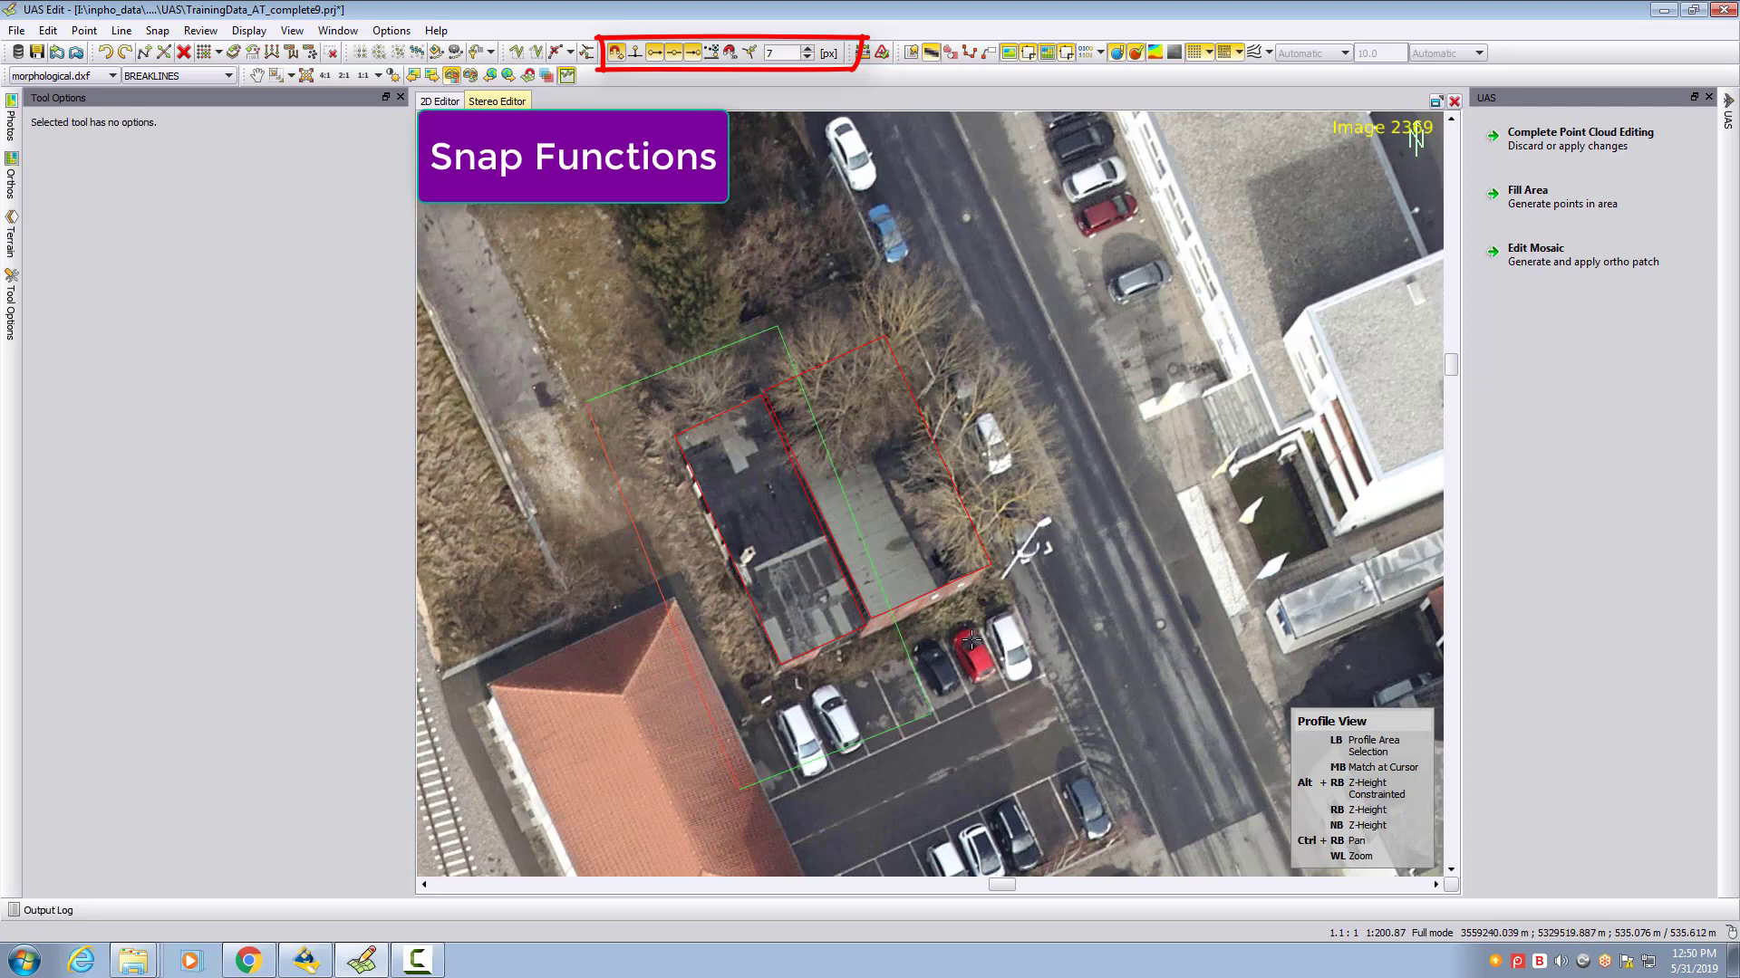
{"action": "left_click", "coordinate": [1056, 585]}
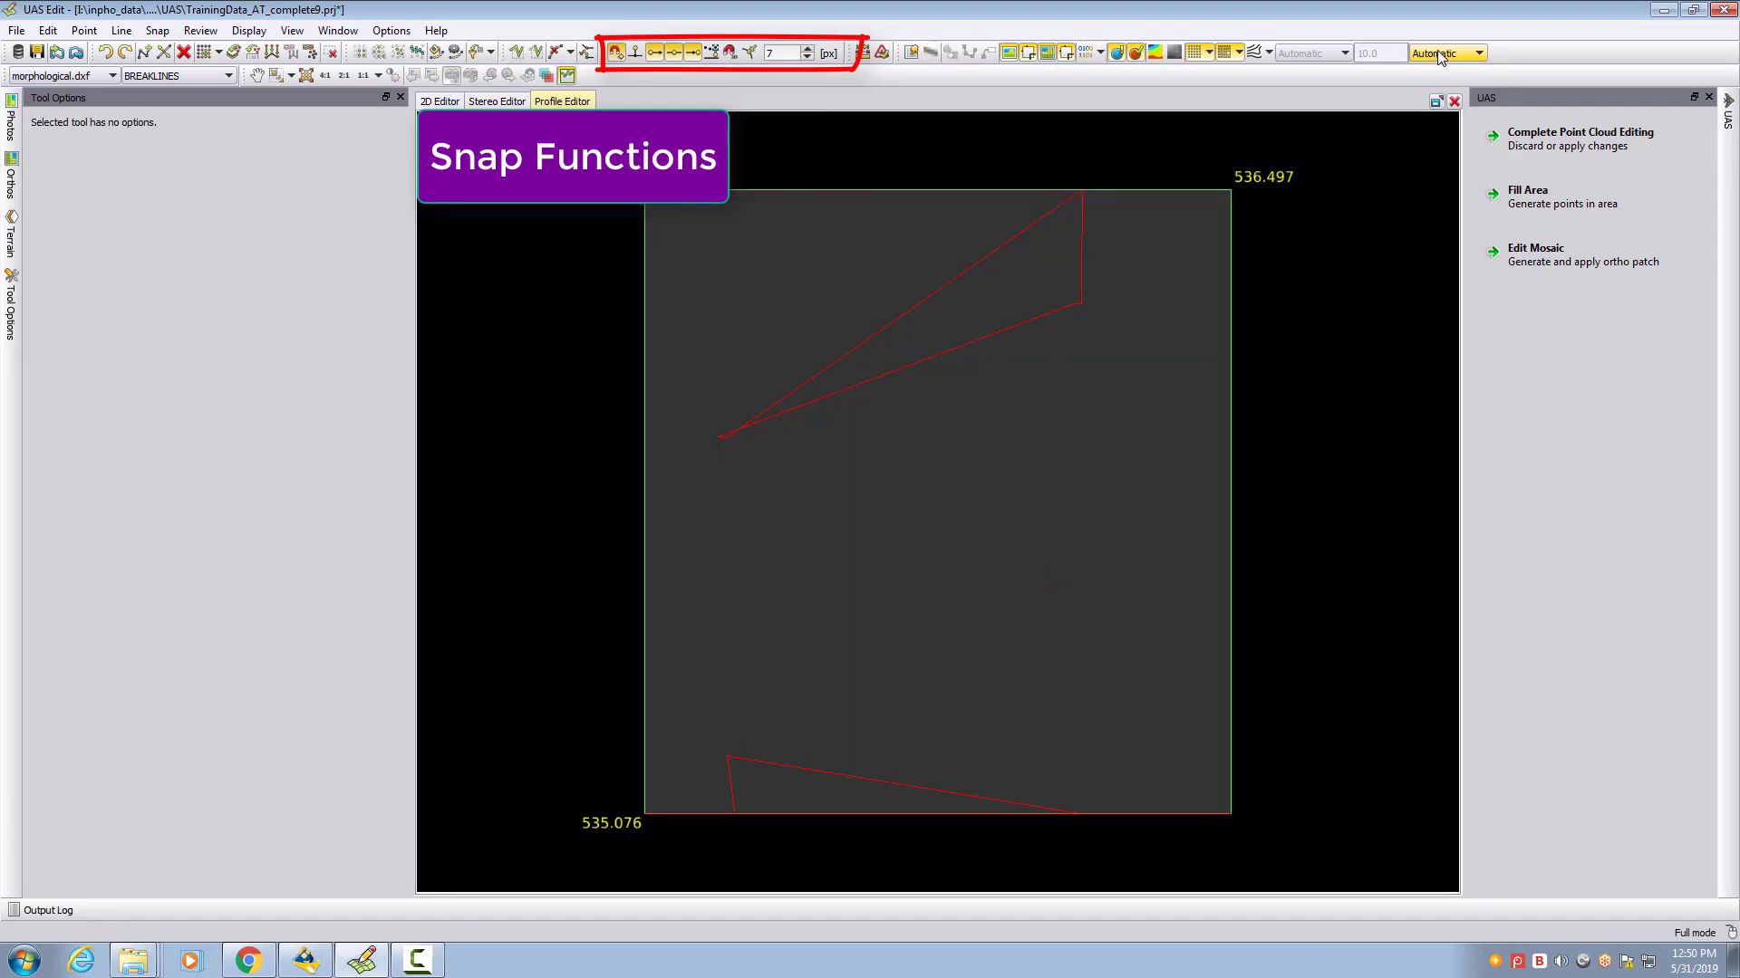
- Set the profile's height scaling to 1.0 and examine the two building outlines from different angles
{"action": "left_click", "coordinate": [1439, 57]}
{"action": "left_click", "coordinate": [1436, 86]}
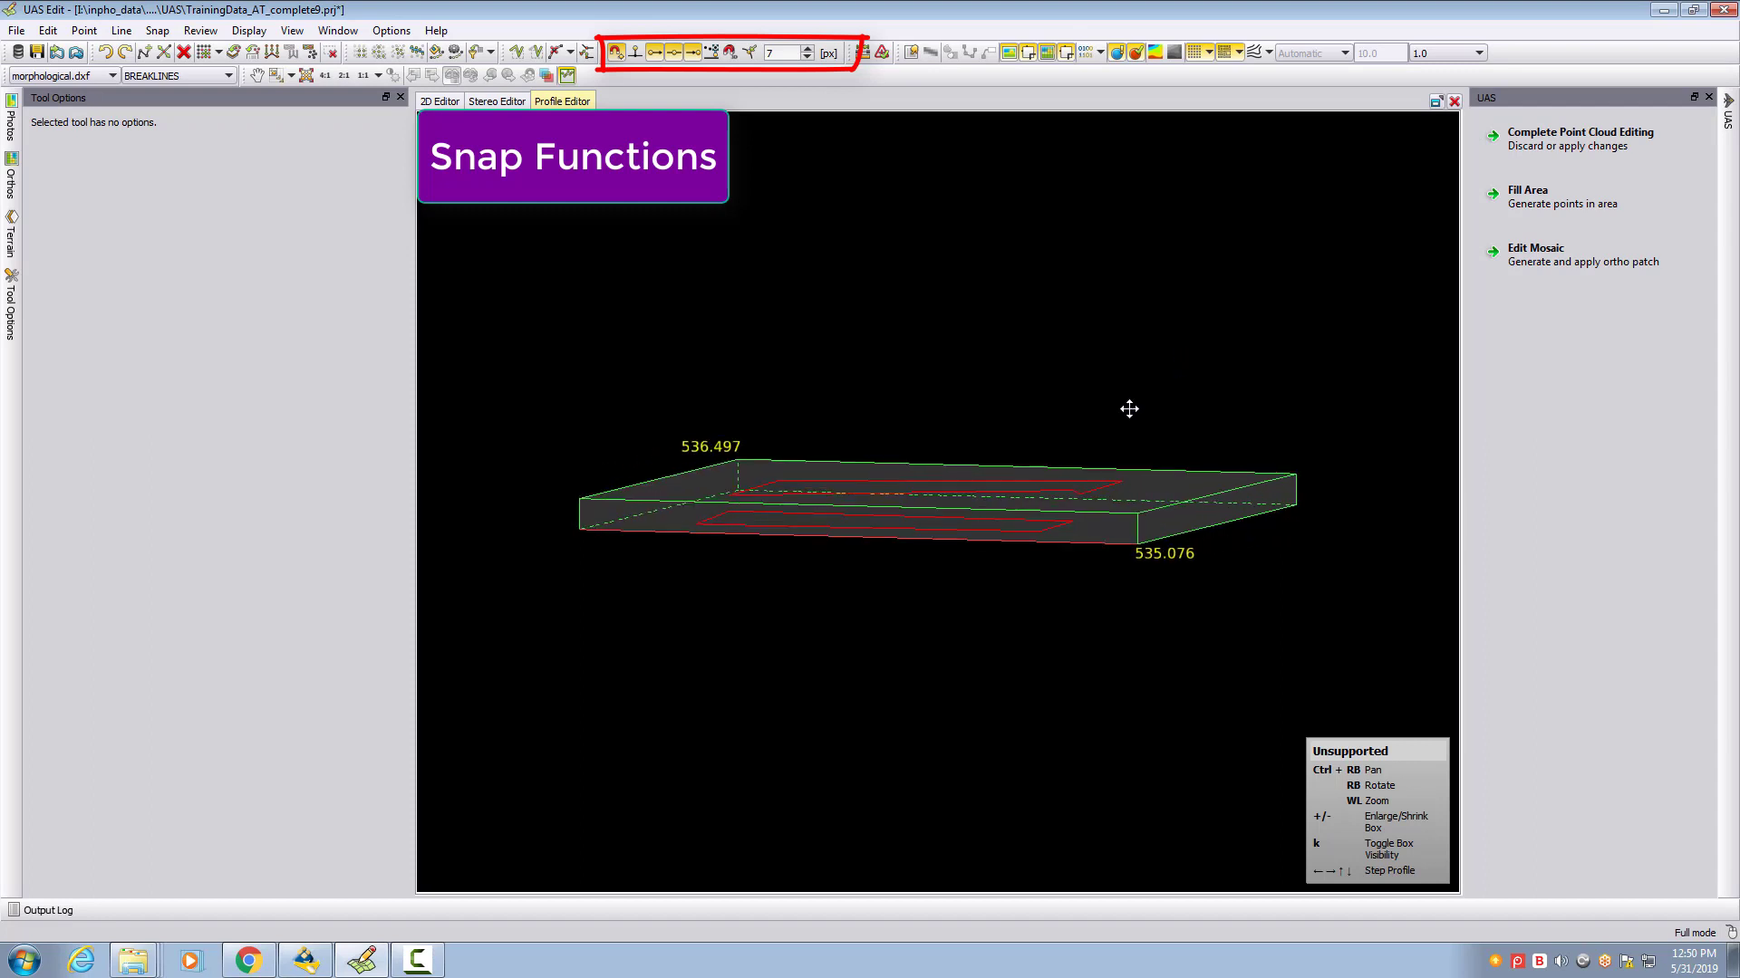
{"action": "right_click_drag", "start_coordinate": [1129, 409], "coordinate": [1021, 450]}
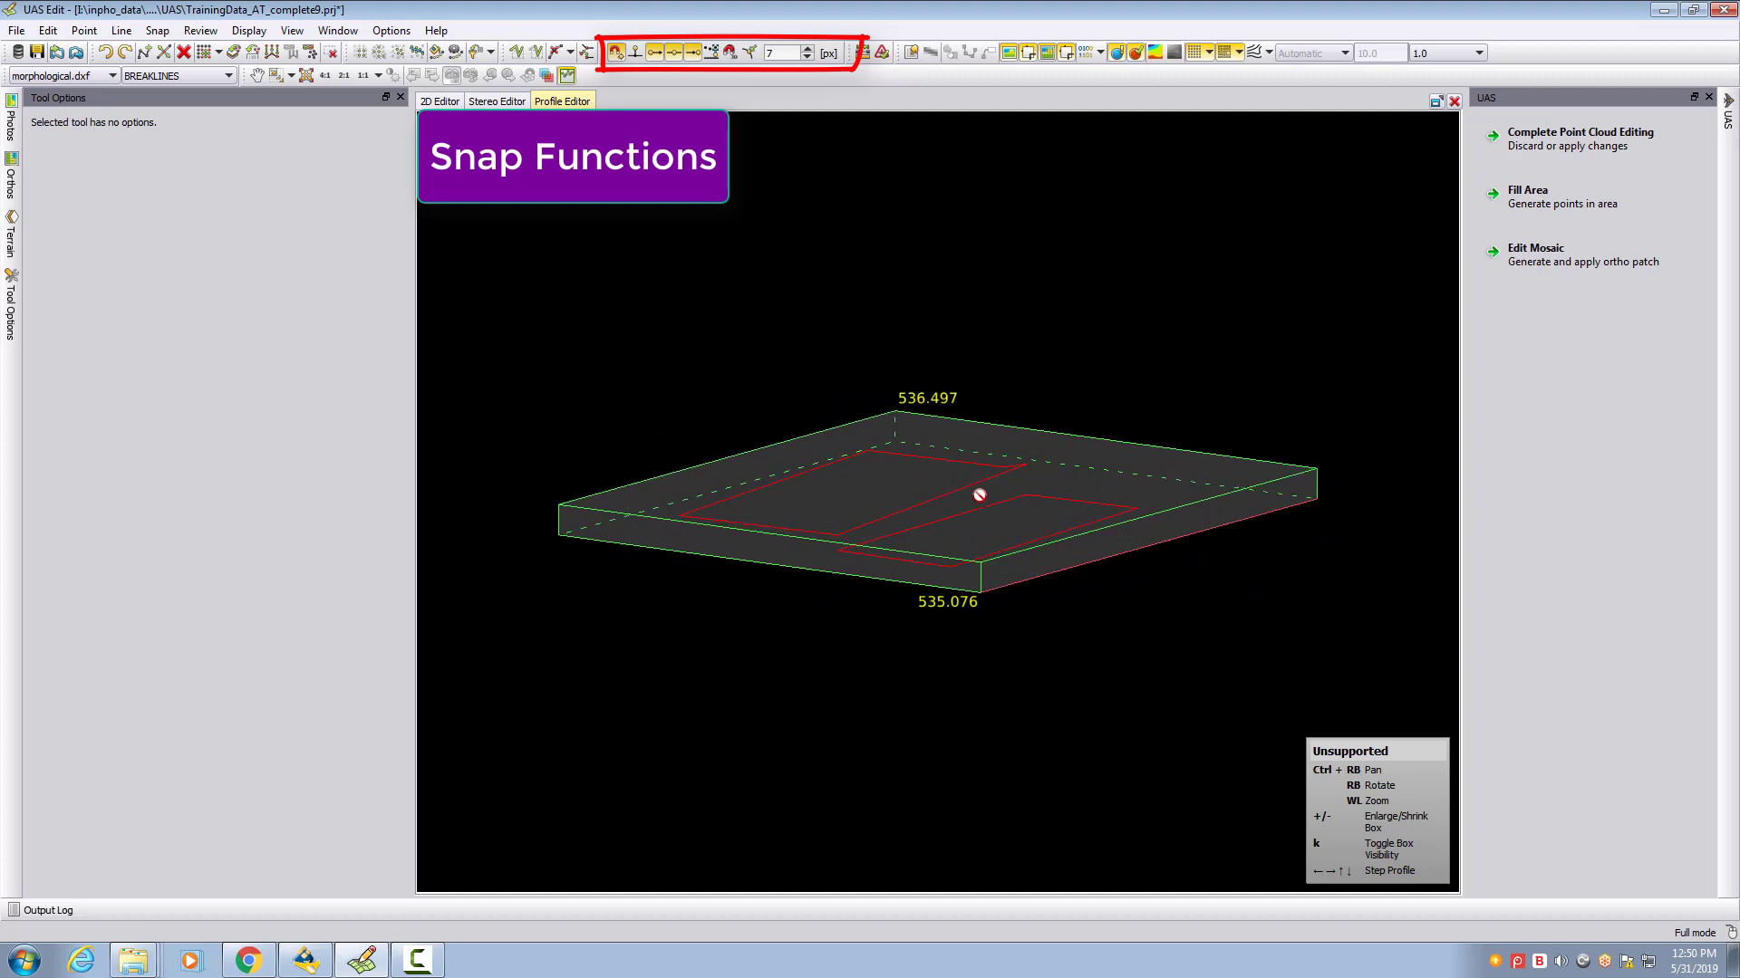
{"action": "right_click_drag", "start_coordinate": [939, 474], "coordinate": [749, 338]}
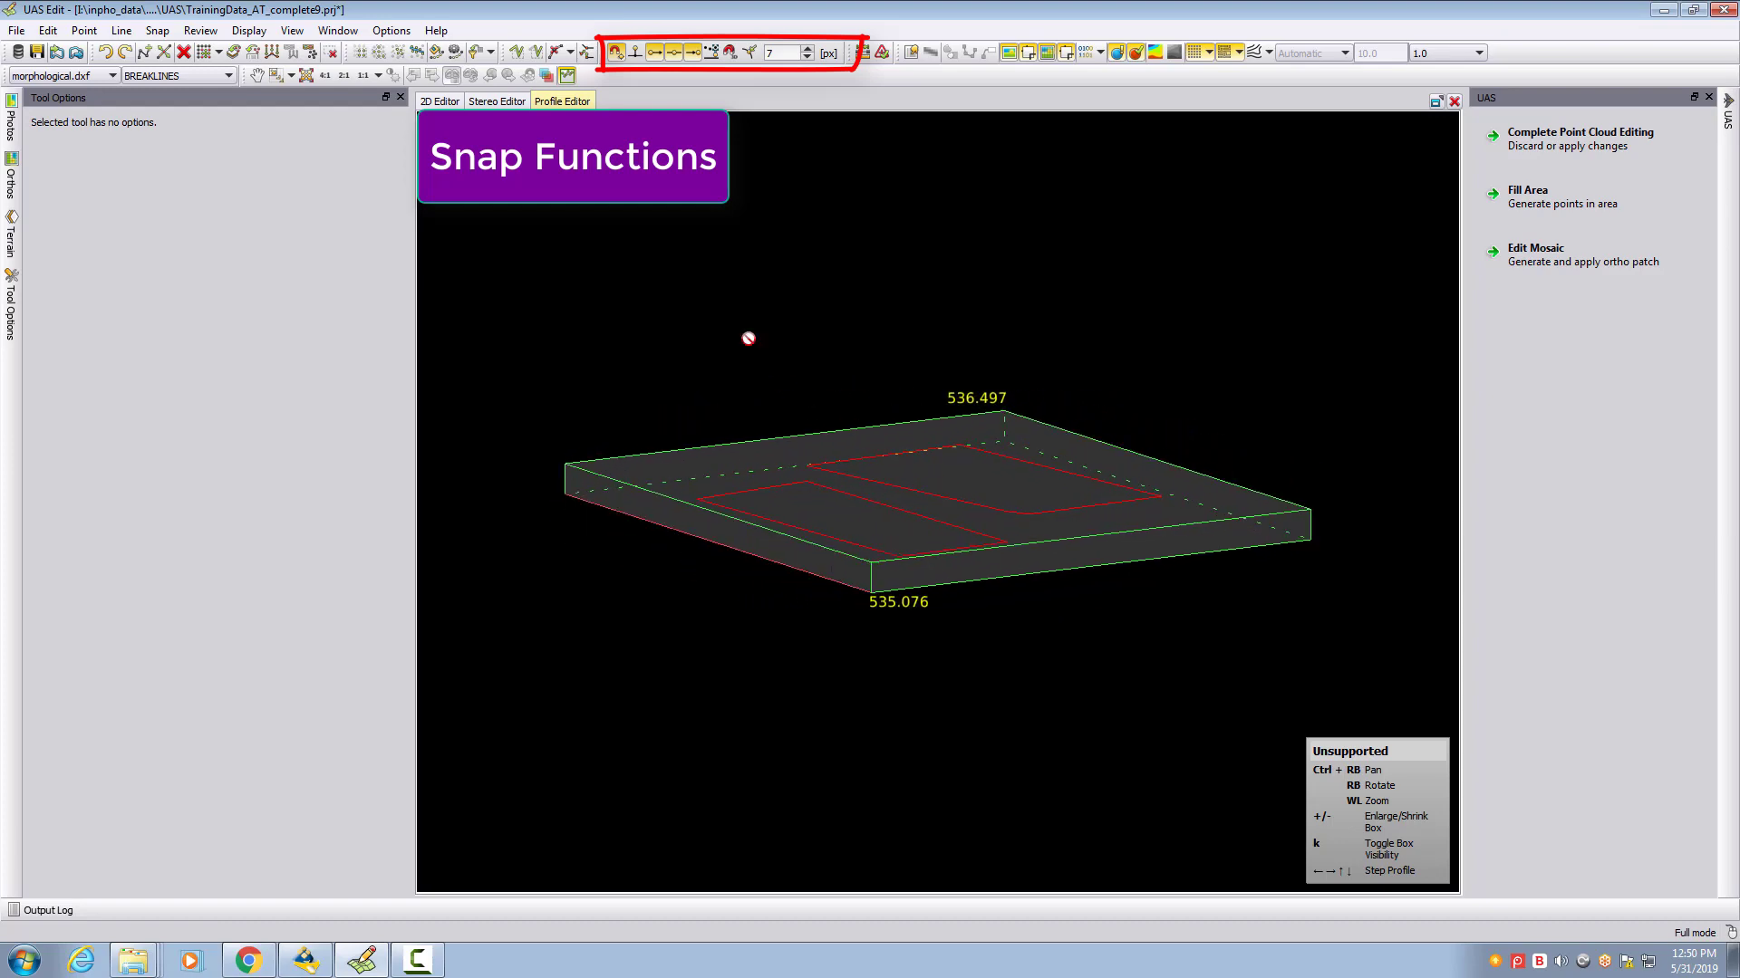
- Compare the heights of the two buildings' shared corners in the stereo view and in the profile view
{"action": "left_click", "coordinate": [489, 102]}
{"action": "middle_click", "coordinate": [849, 625]}
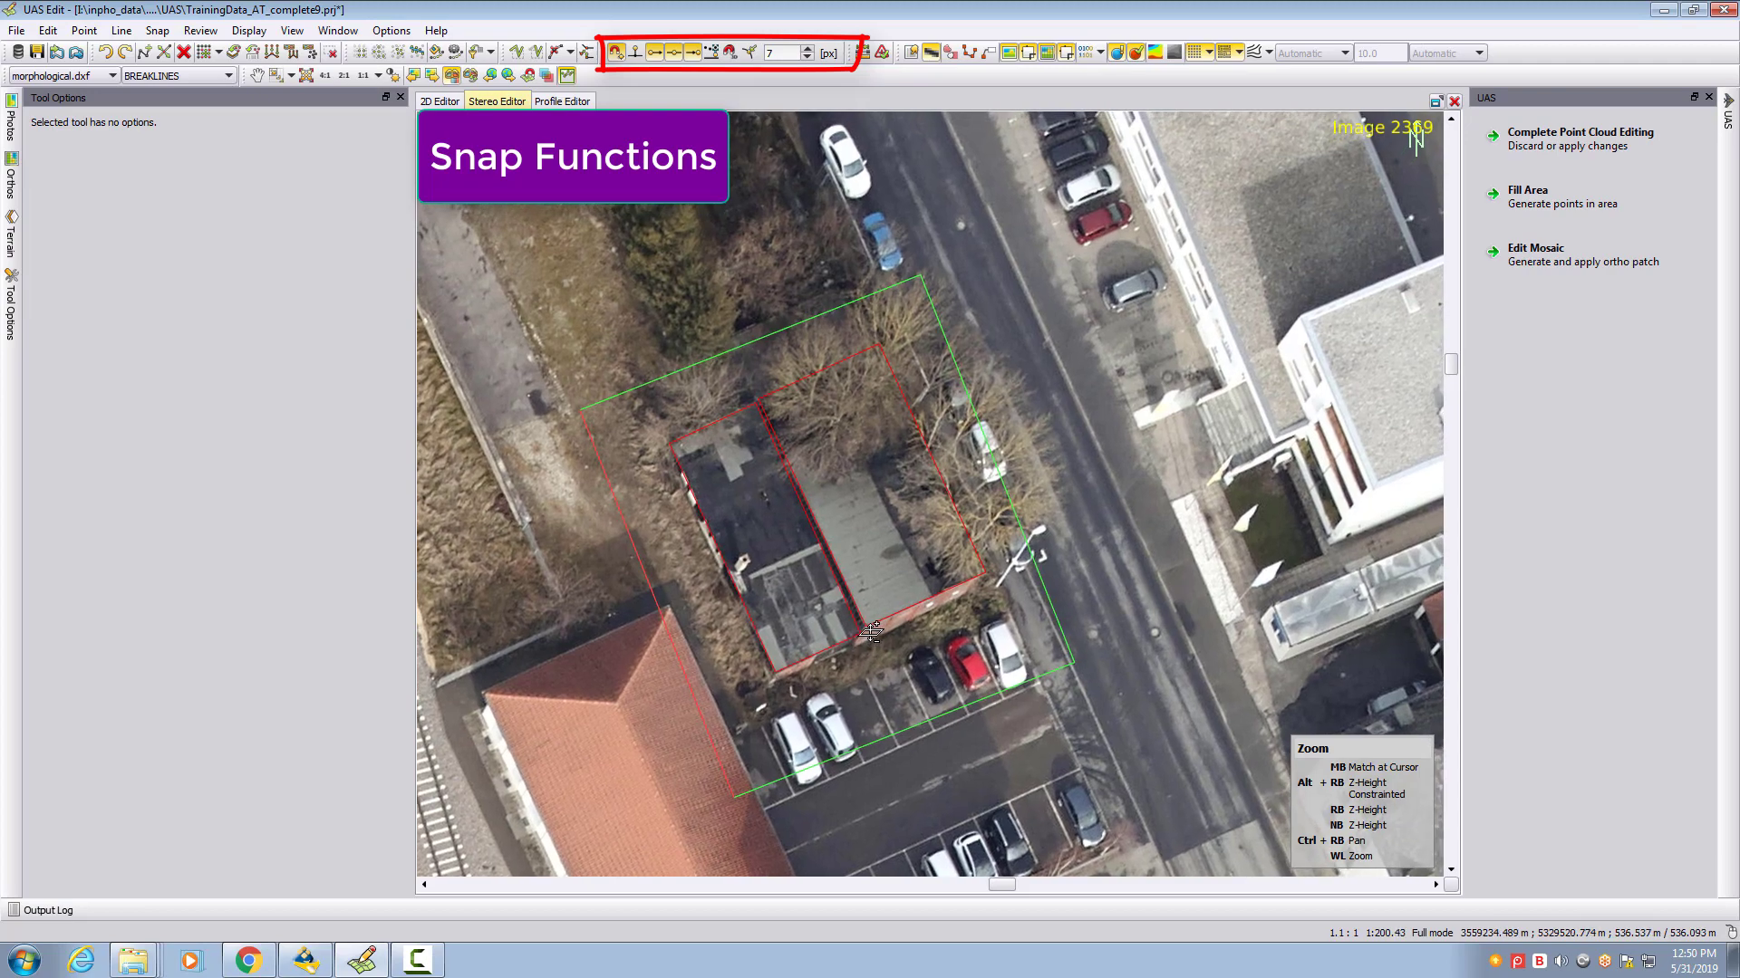
{"action": "middle_click", "coordinate": [760, 393]}
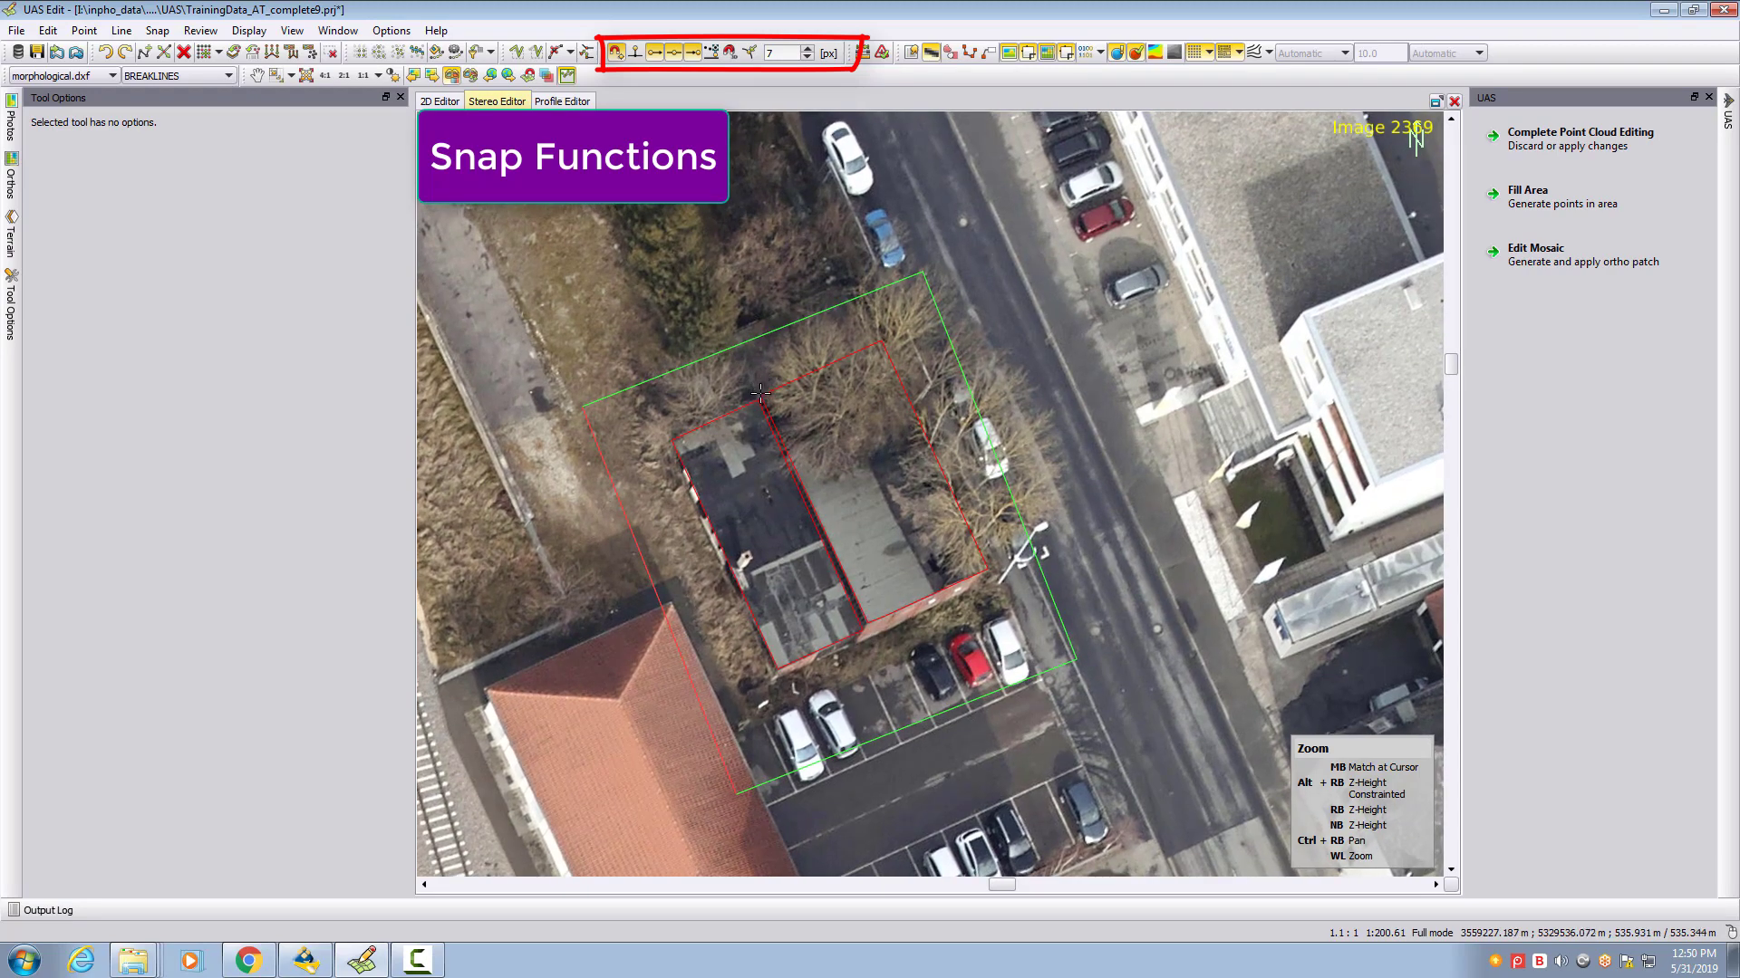
{"action": "key", "text": "ctrl+Tab"}
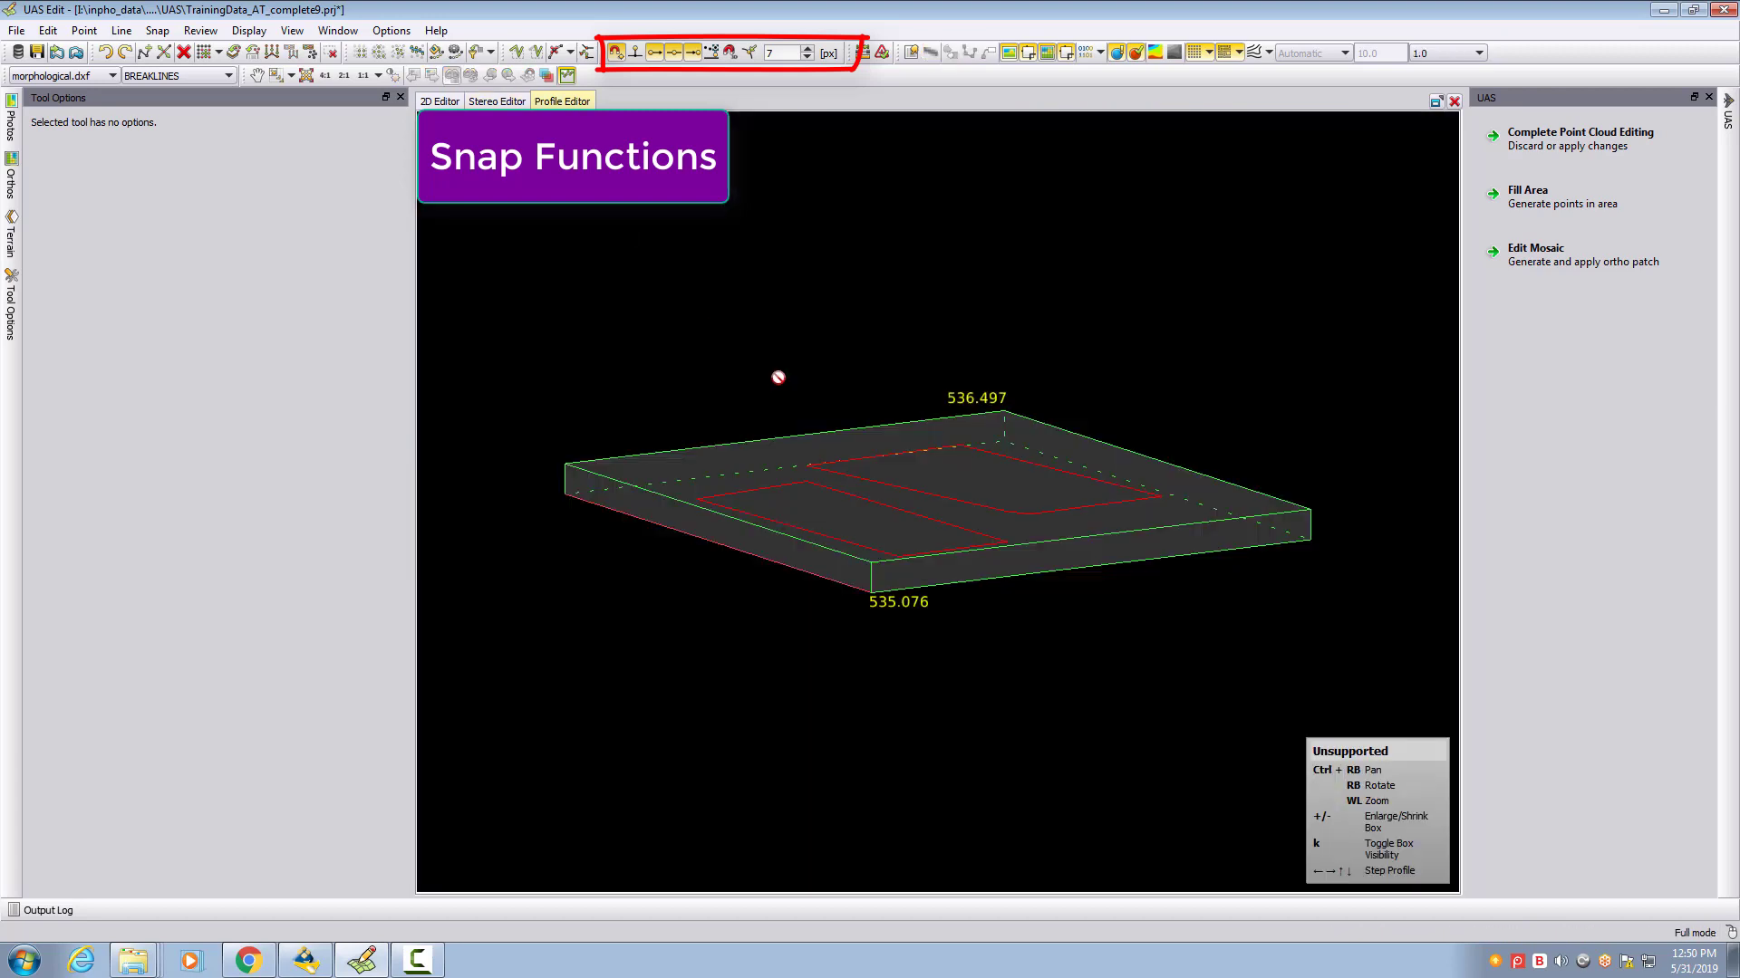
{"action": "right_click_drag", "start_coordinate": [969, 484], "coordinate": [1012, 414]}
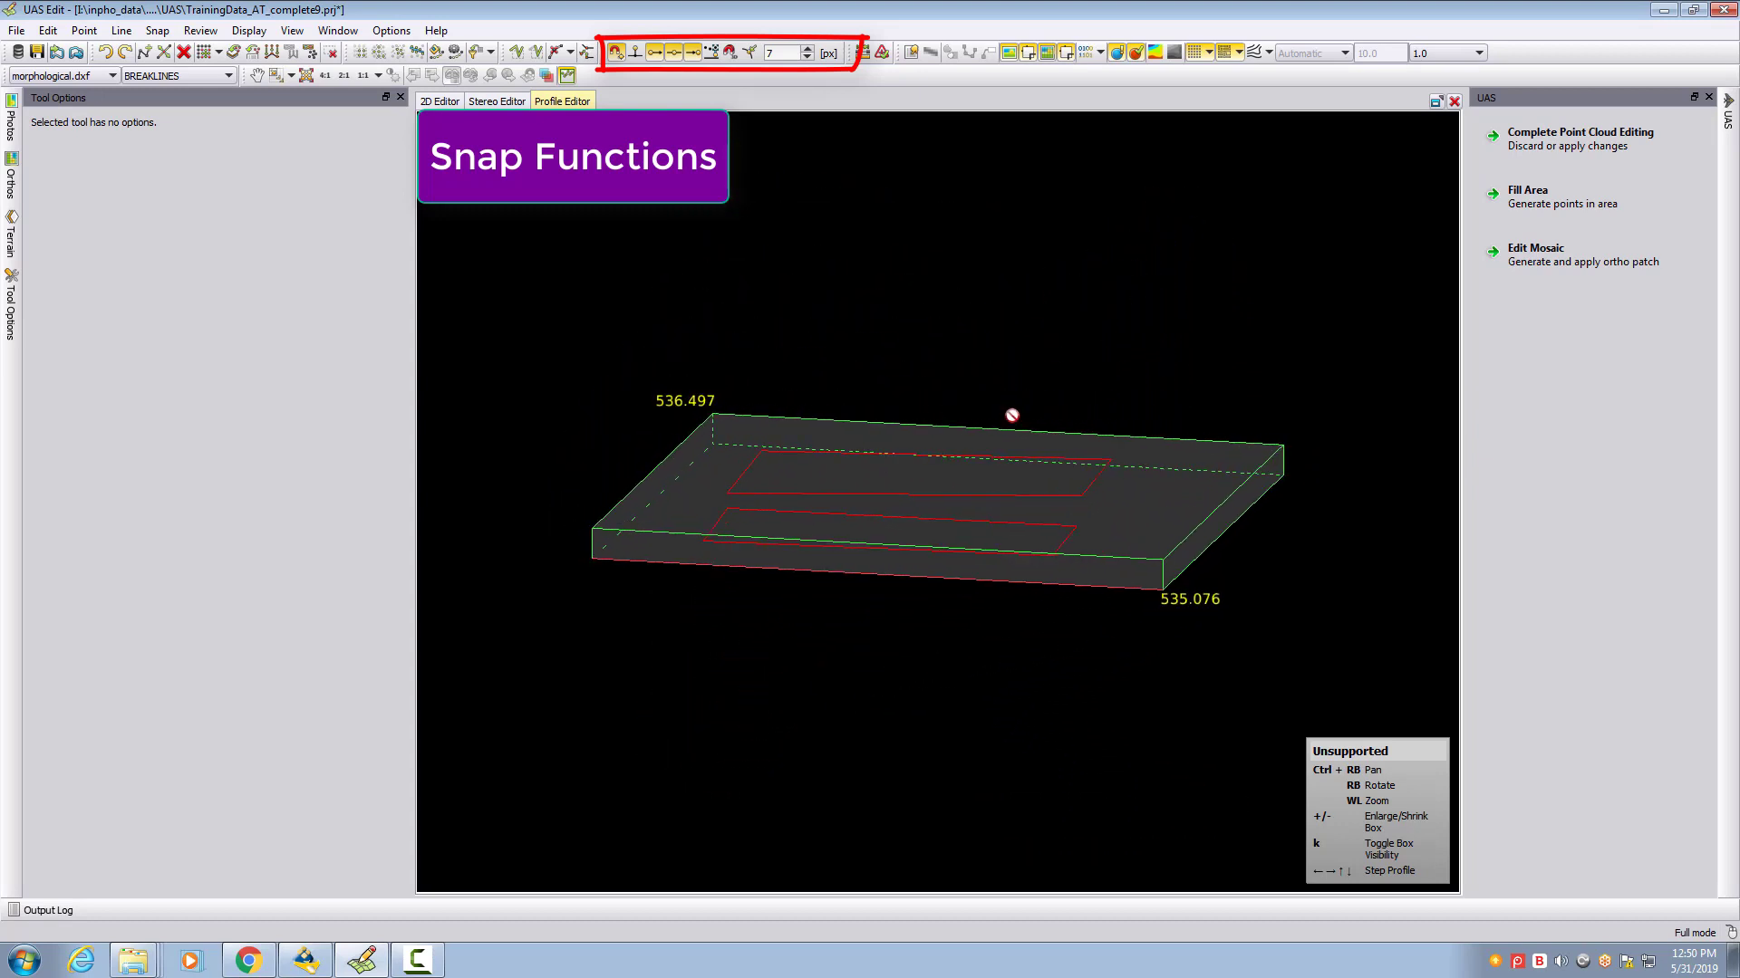
- Close the profile view and reactivate the Create Line tool in the stereo view
{"action": "left_click", "coordinate": [1454, 101]}
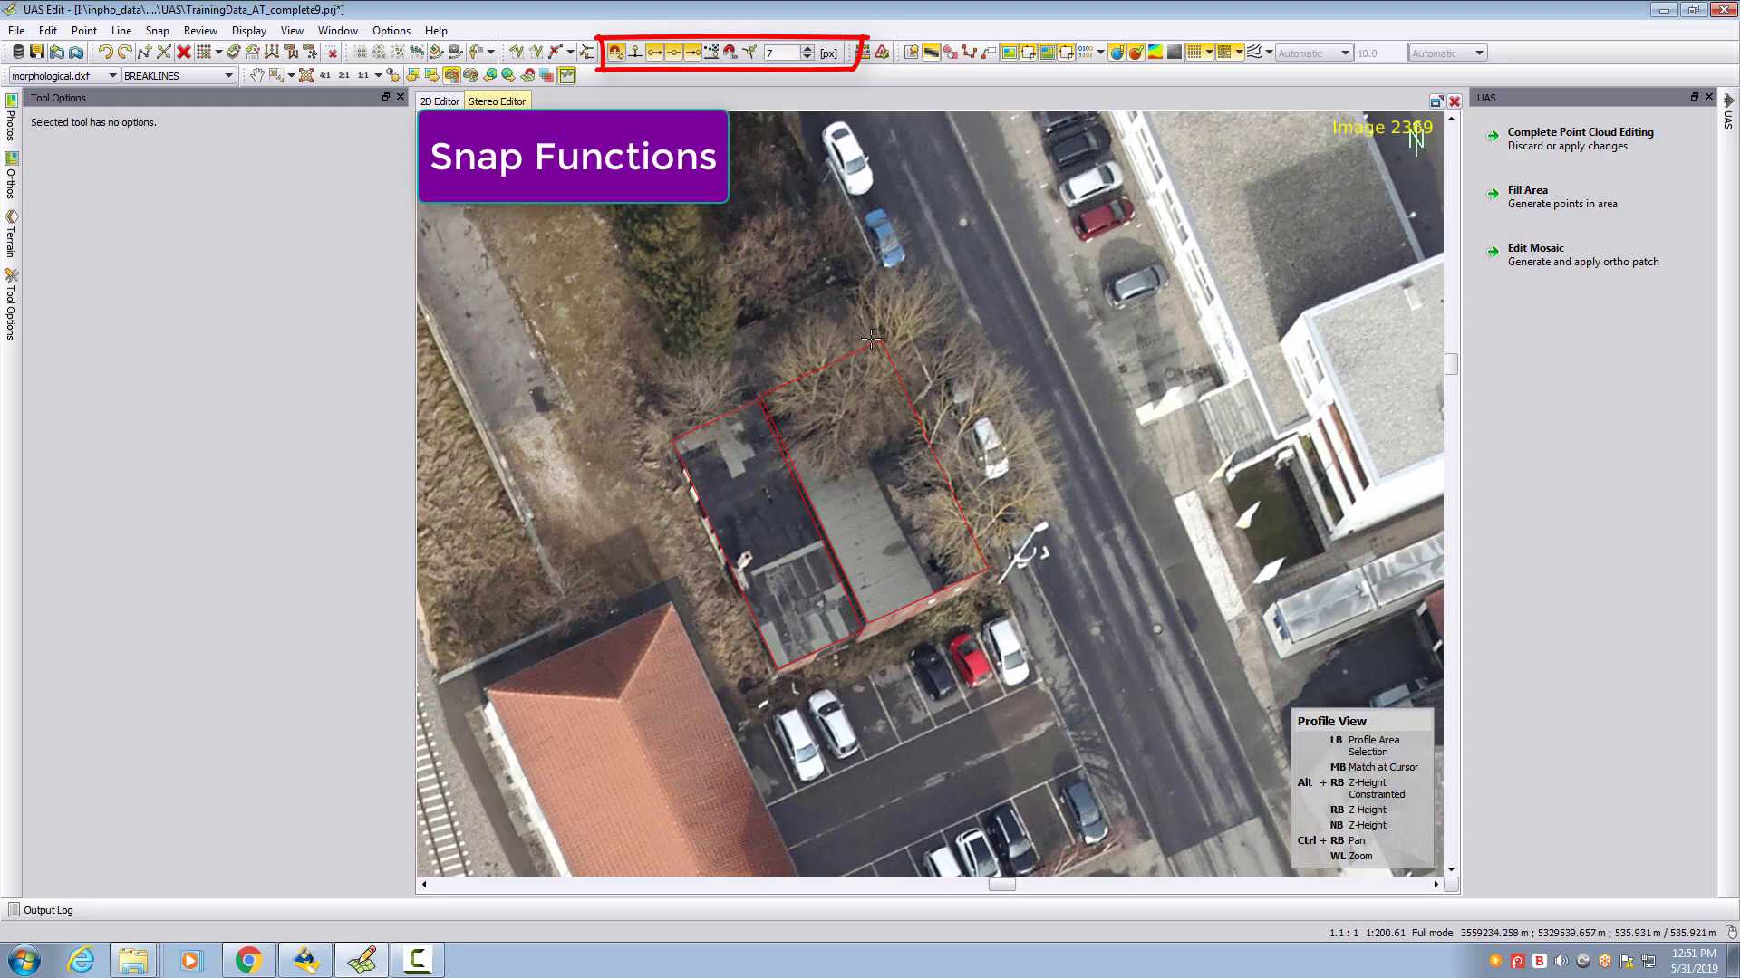
{"action": "key", "text": "l"}
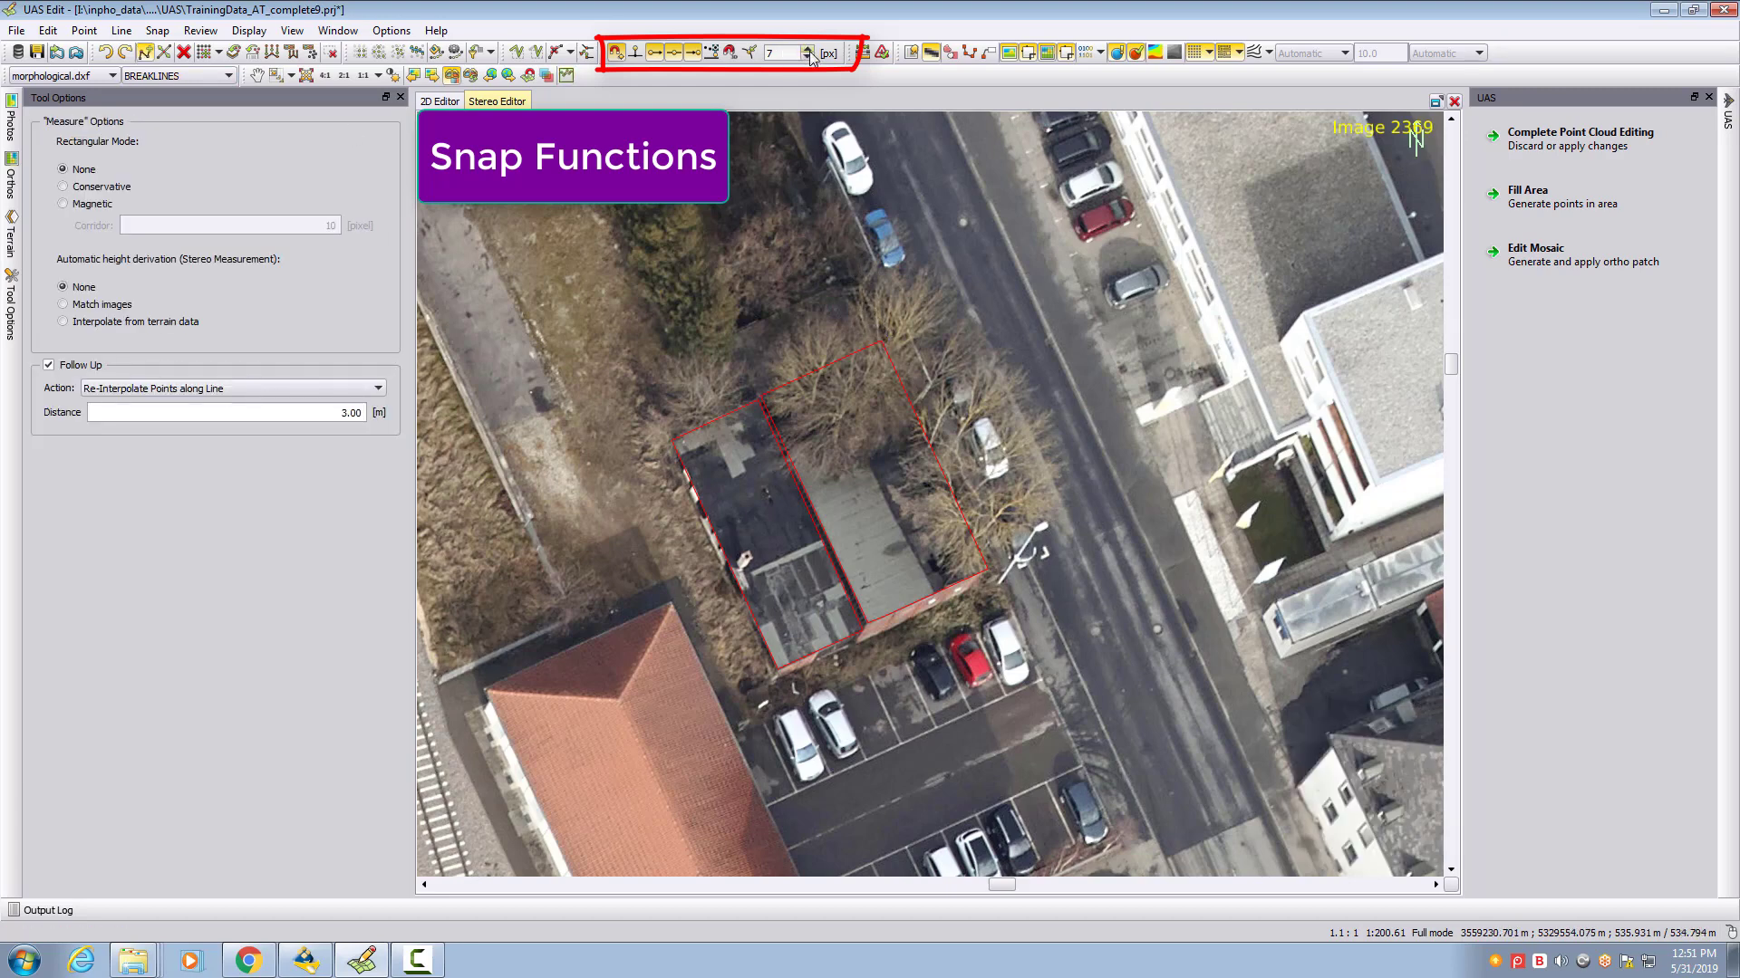
{"action": "scroll", "coordinate": [808, 50], "scroll_direction": "up", "scroll_amount": 5}
{"action": "scroll", "coordinate": [810, 52], "scroll_direction": "up", "scroll_amount": 1}
- Assign N as an additional shortcut for the RectConservative event
{"action": "left_click", "coordinate": [394, 31]}
{"action": "left_click", "coordinate": [409, 52]}
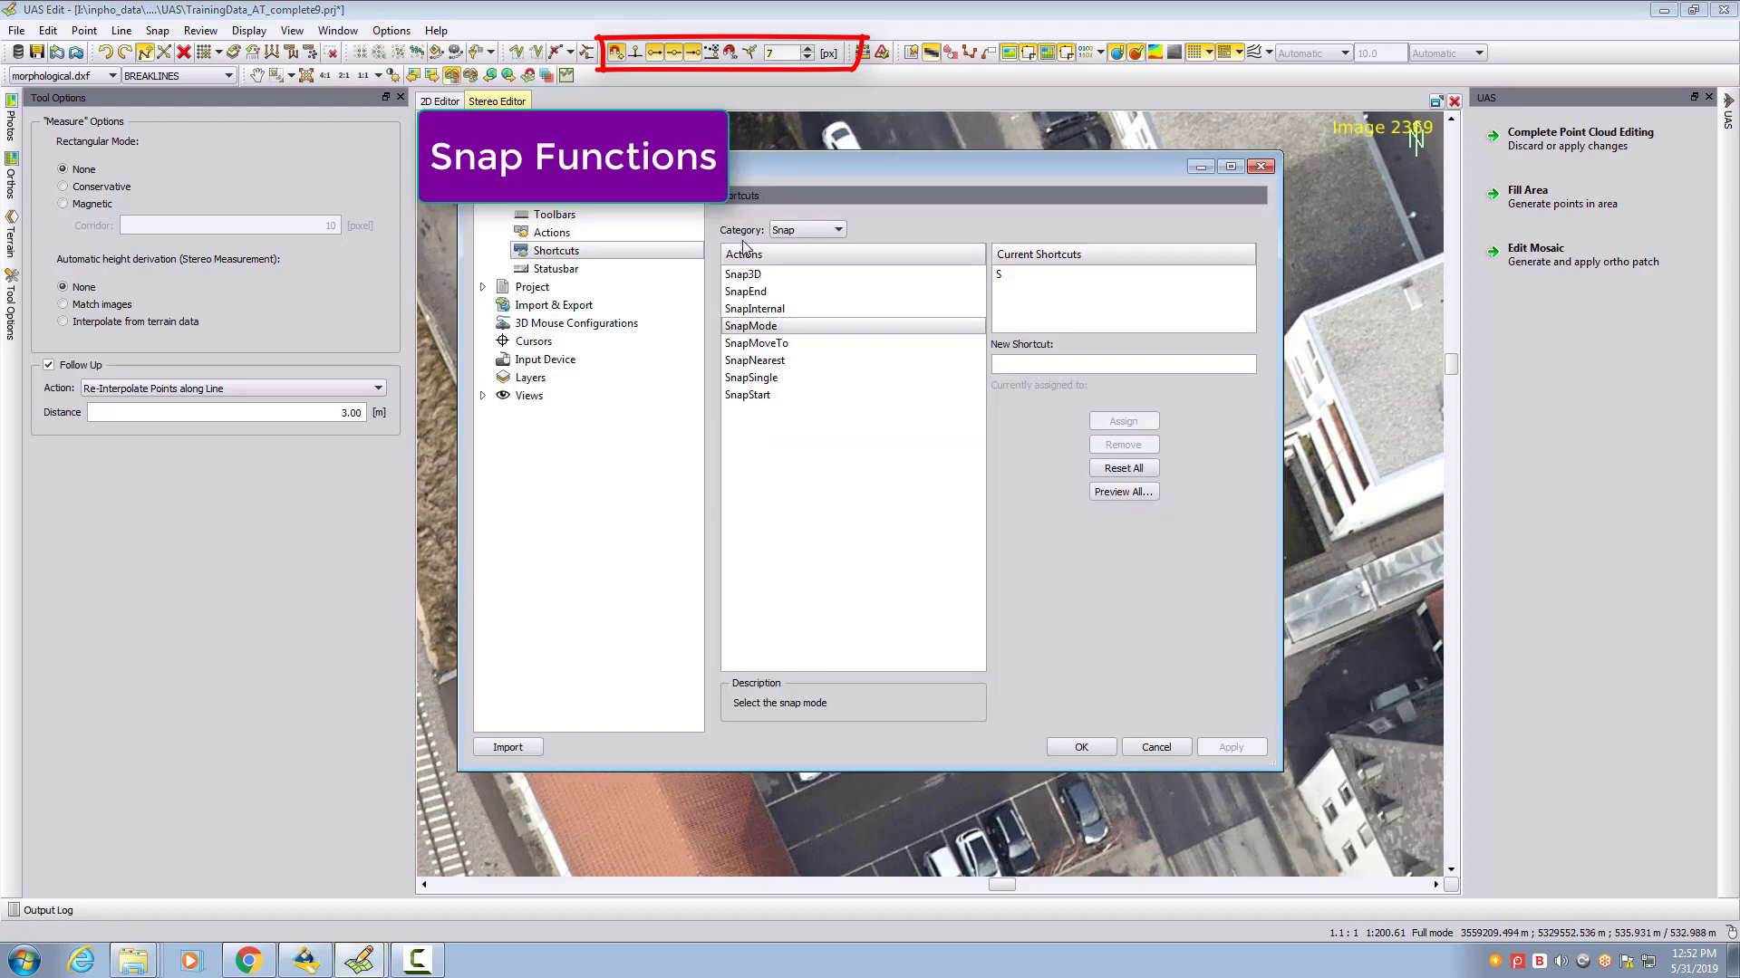
{"action": "left_click", "coordinate": [779, 232]}
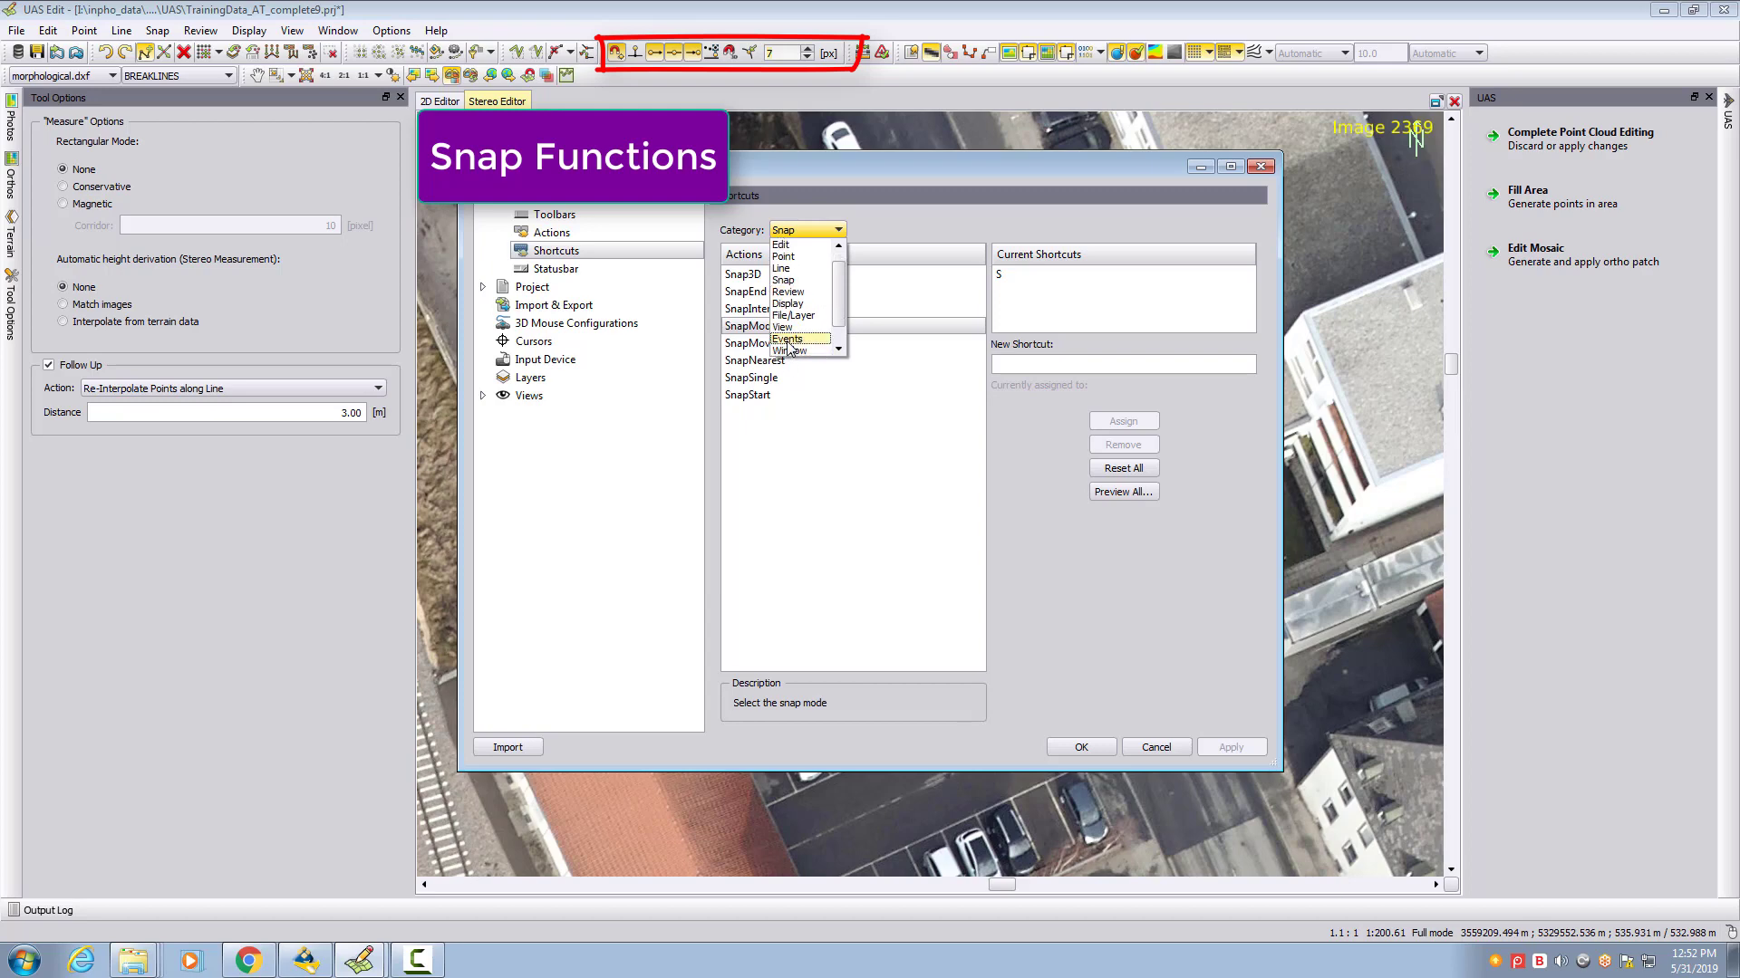
{"action": "left_click", "coordinate": [789, 350]}
{"action": "scroll", "coordinate": [804, 523], "scroll_direction": "down", "scroll_amount": 3}
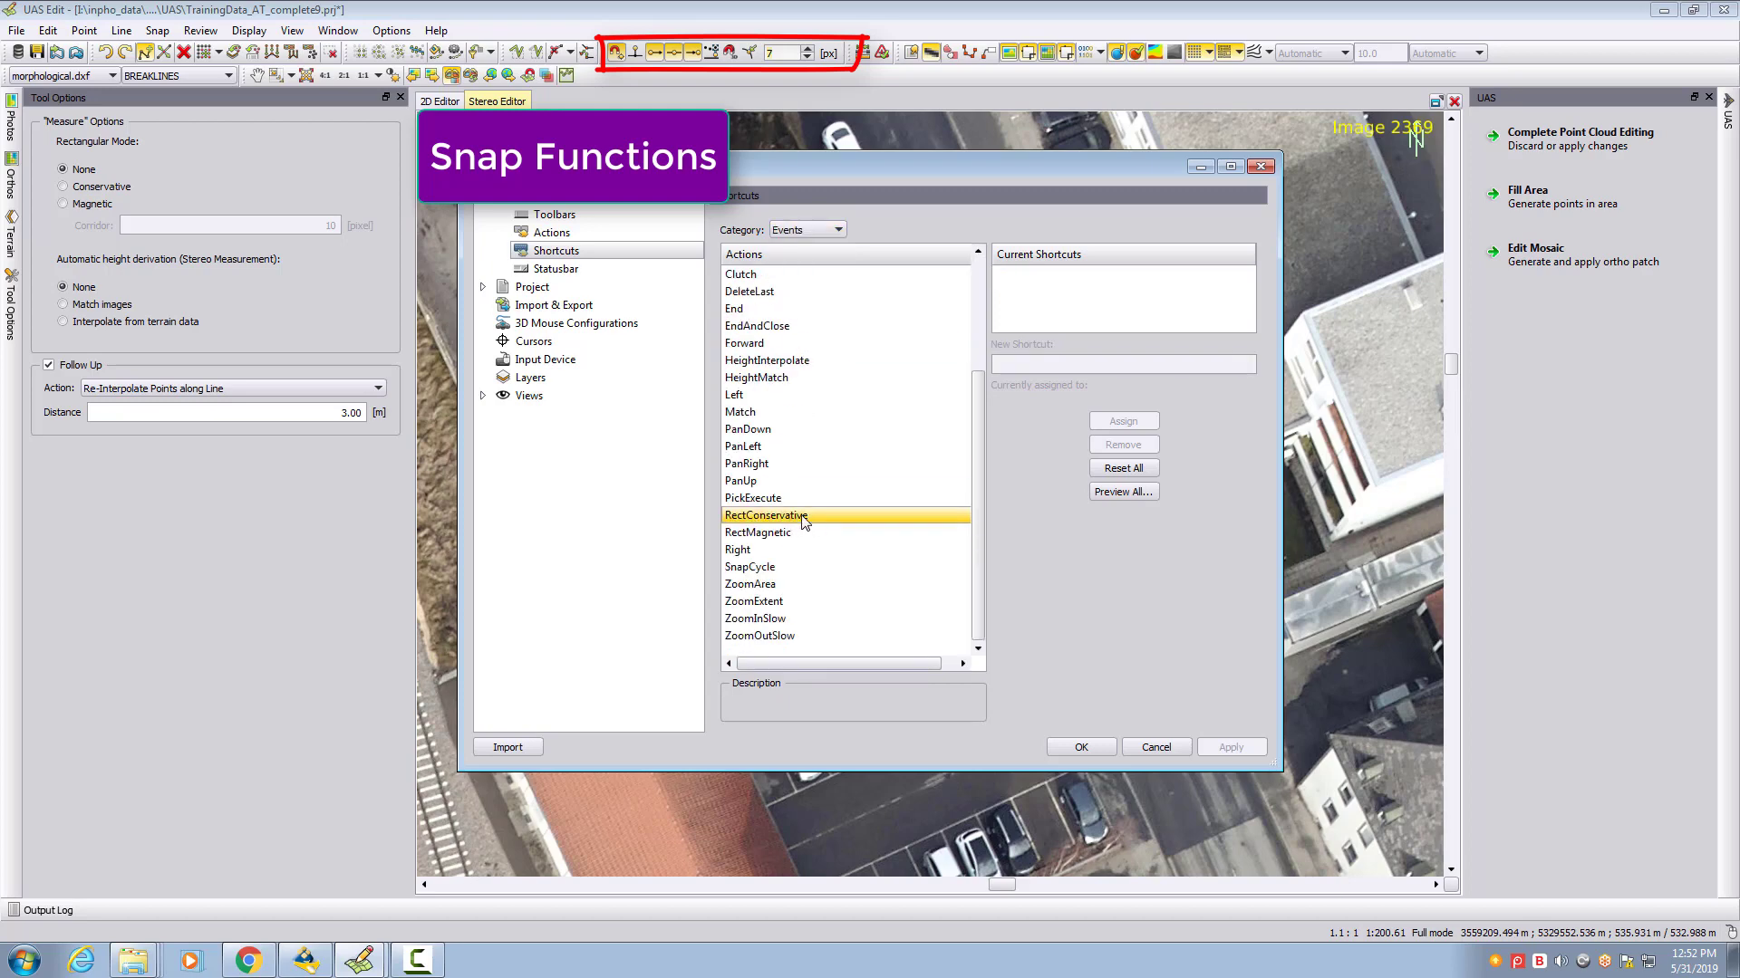
{"action": "left_click", "coordinate": [792, 517]}
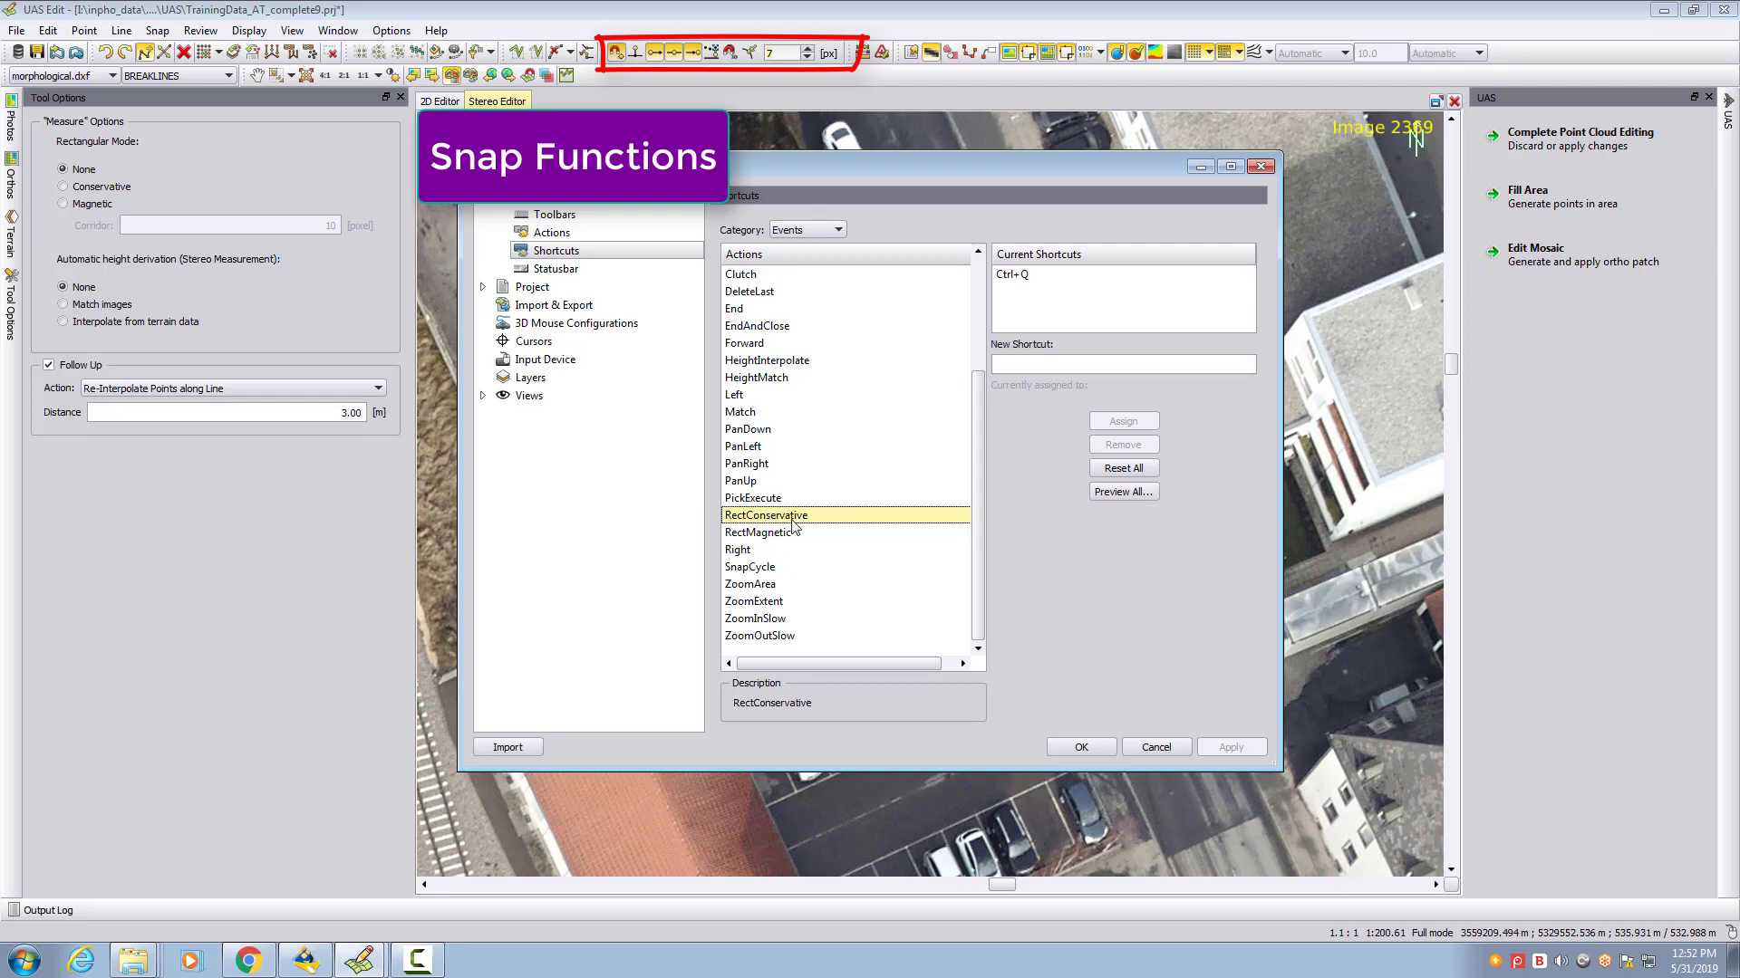
{"action": "left_click", "coordinate": [1044, 363]}
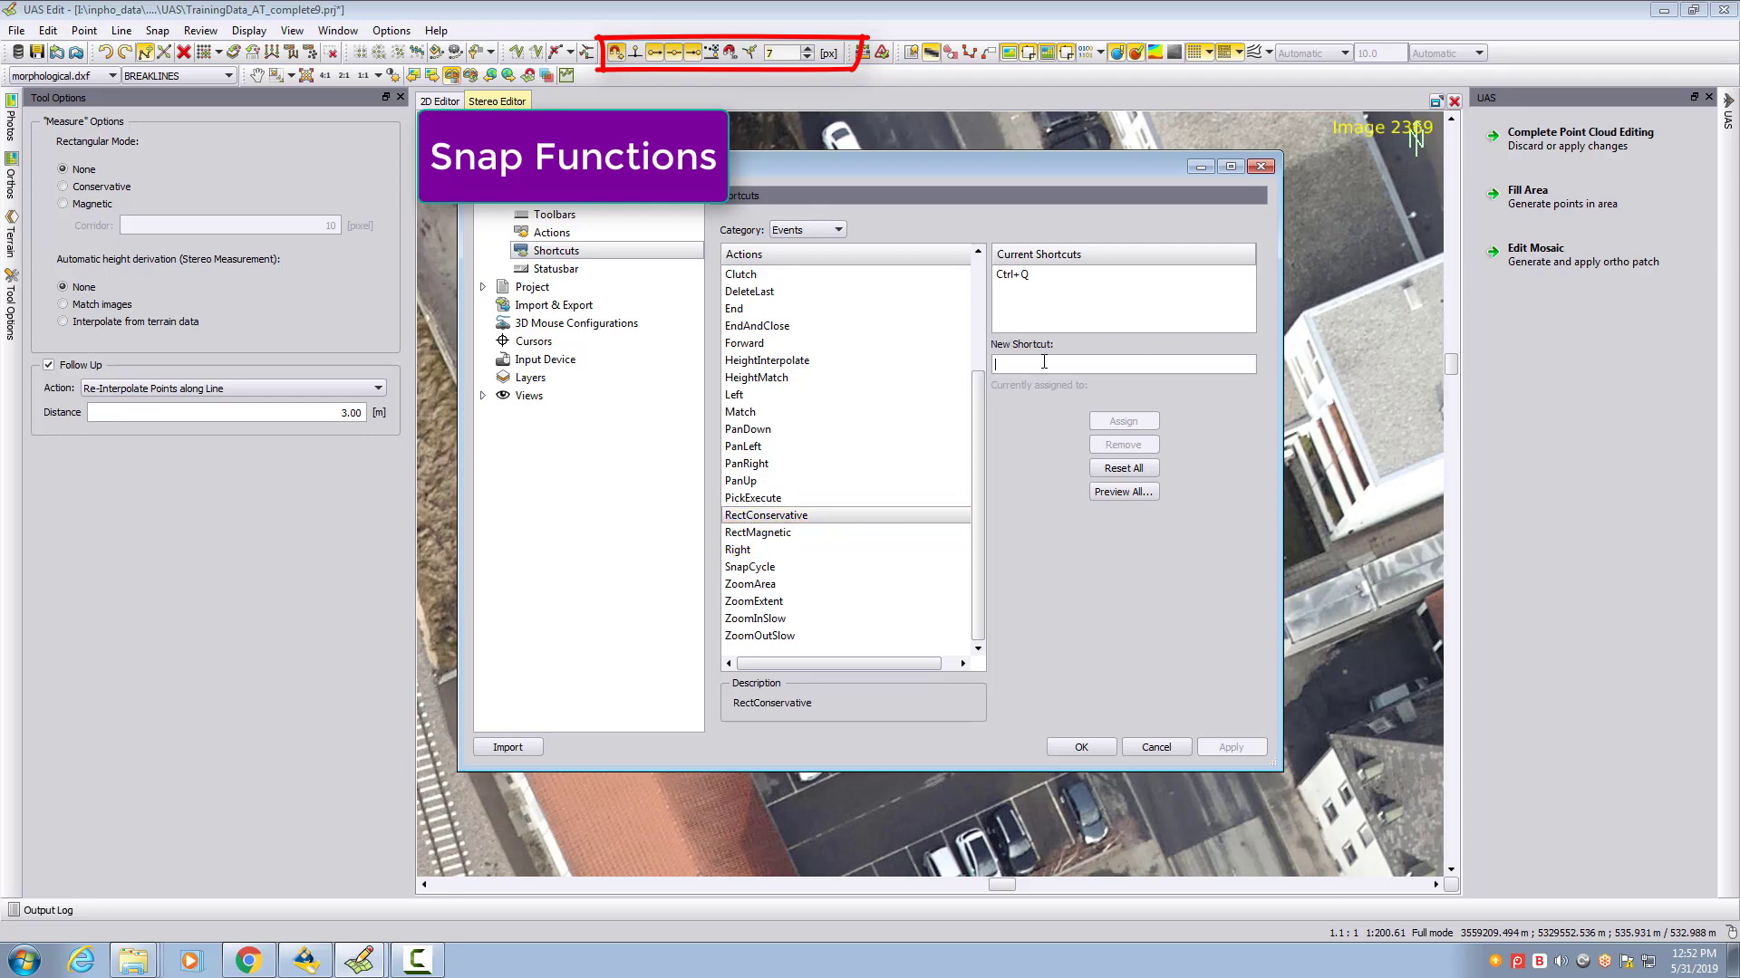
{"action": "key", "text": "c"}
{"action": "key", "text": "n"}
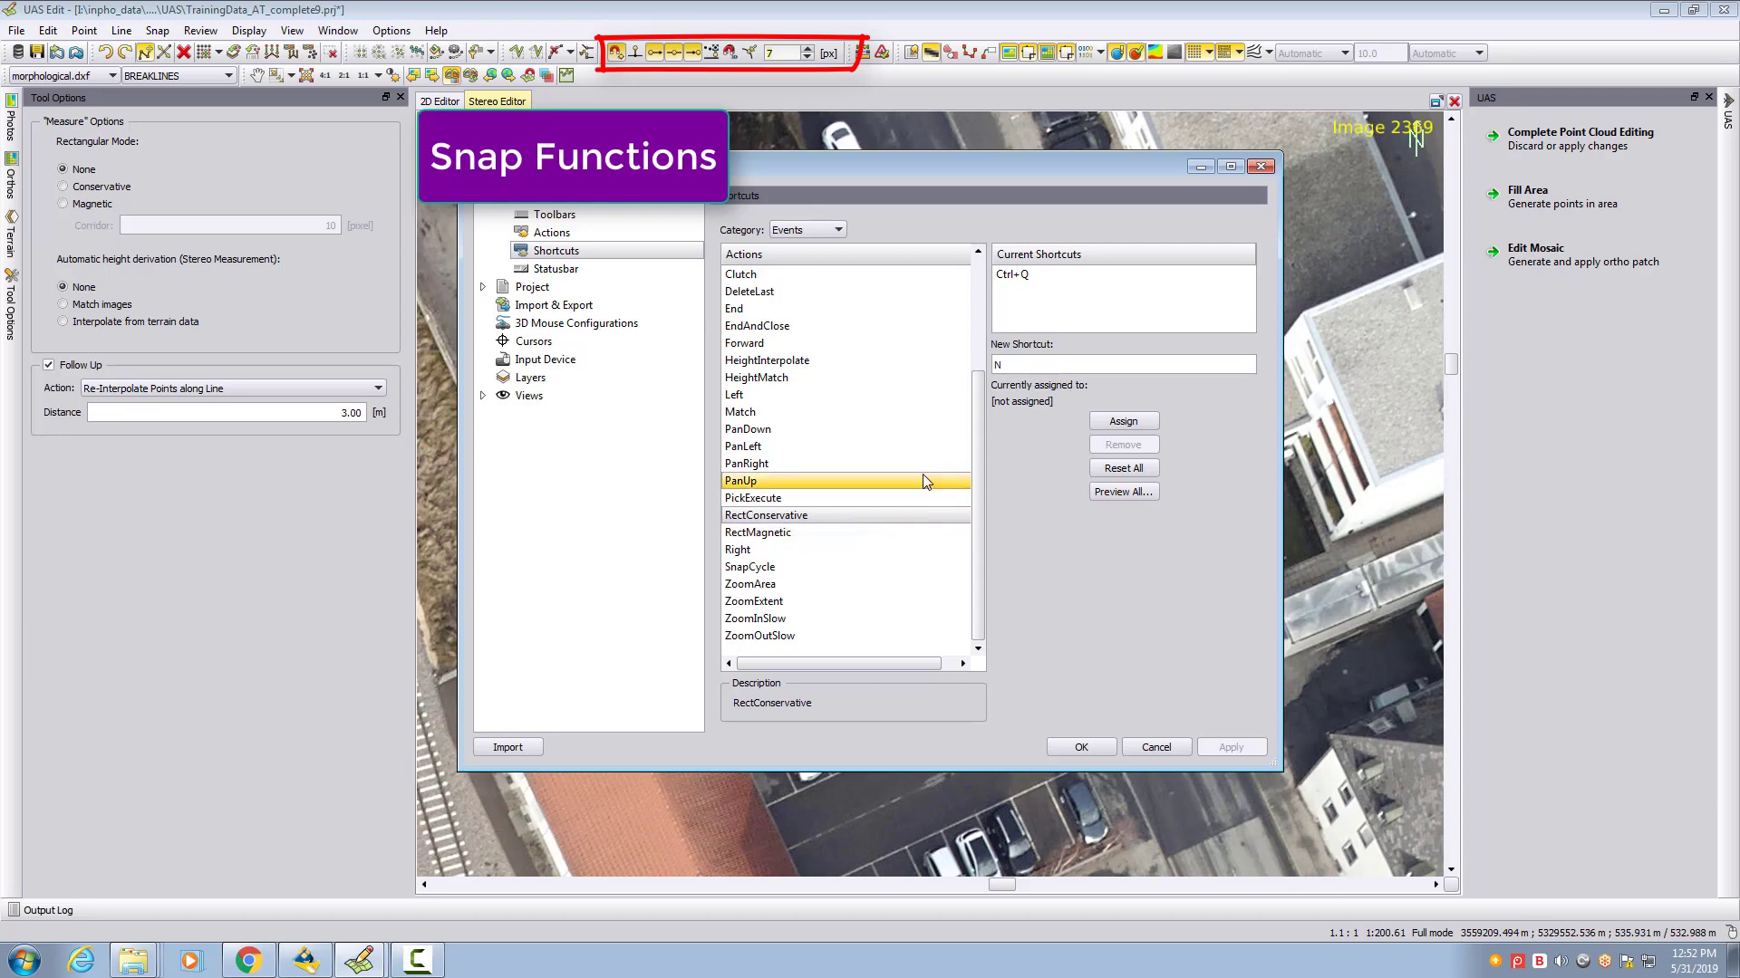
{"action": "left_click", "coordinate": [1122, 422]}
{"action": "left_click", "coordinate": [1080, 747]}
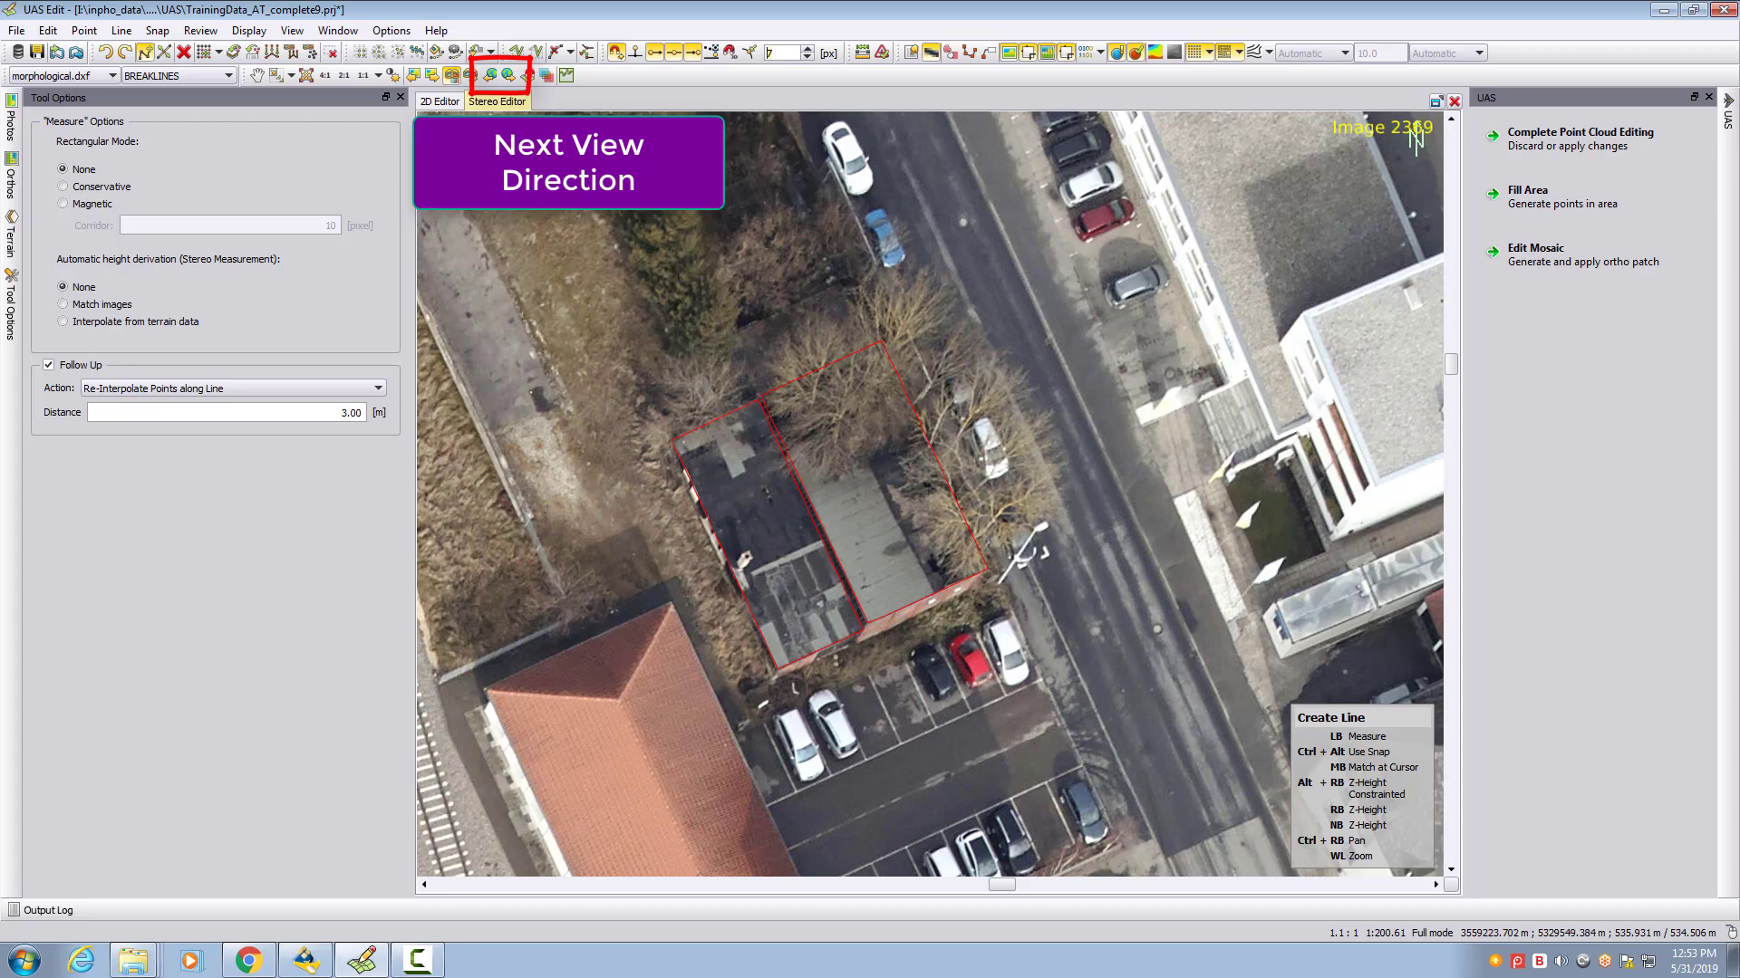
- Switch the stereo images to the next view direction and back, at the outlined buildings and around the road junction
{"action": "left_click", "coordinate": [508, 78]}
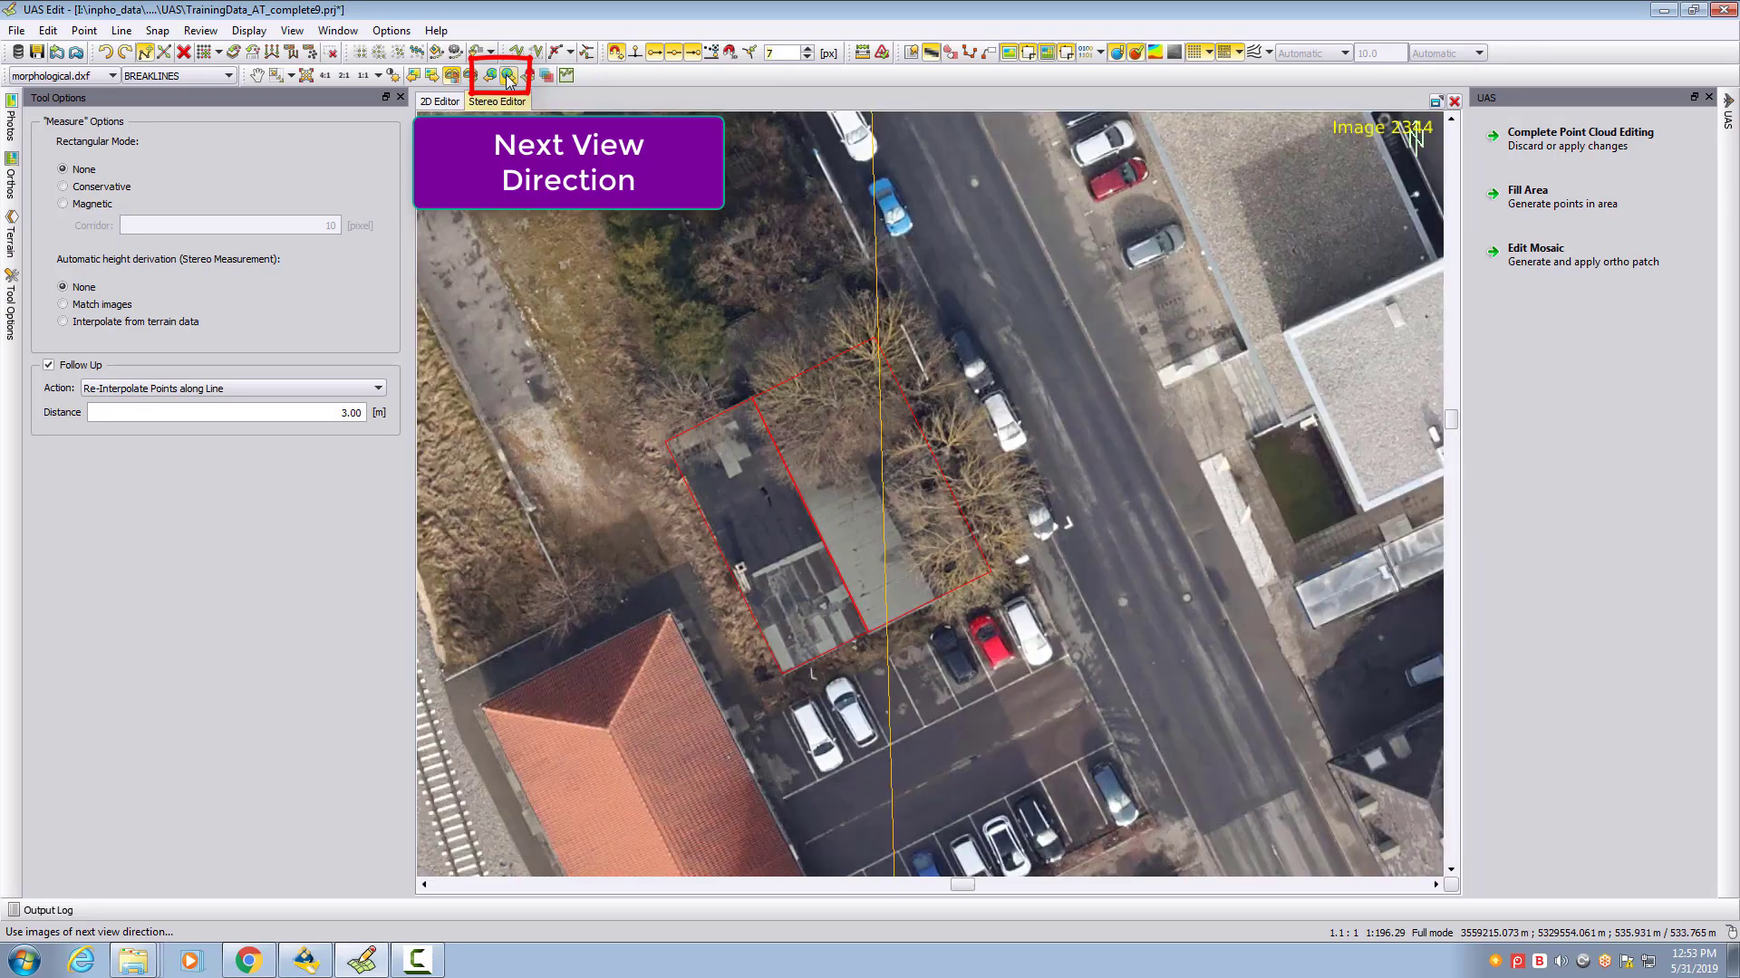
{"action": "left_click", "coordinate": [508, 78]}
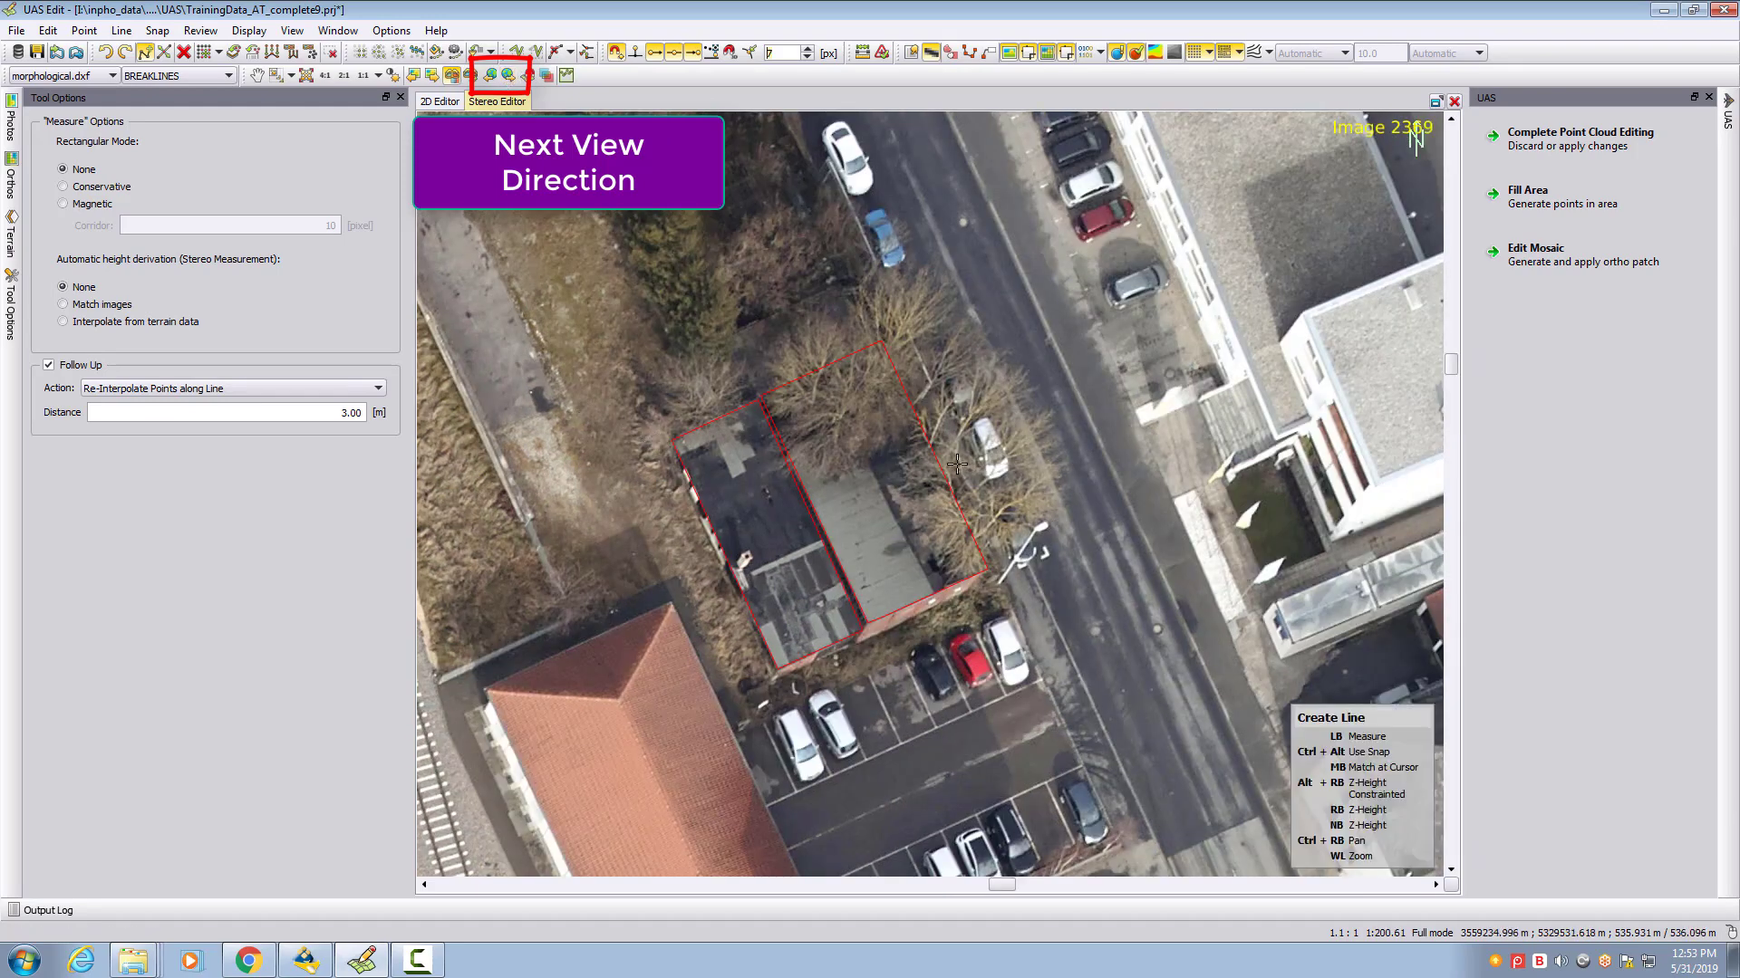
{"action": "scroll", "coordinate": [1043, 634], "scroll_direction": "down", "scroll_amount": 1}
{"action": "right_click_drag", "start_coordinate": [1043, 634], "coordinate": [987, 505], "text": "ctrl"}
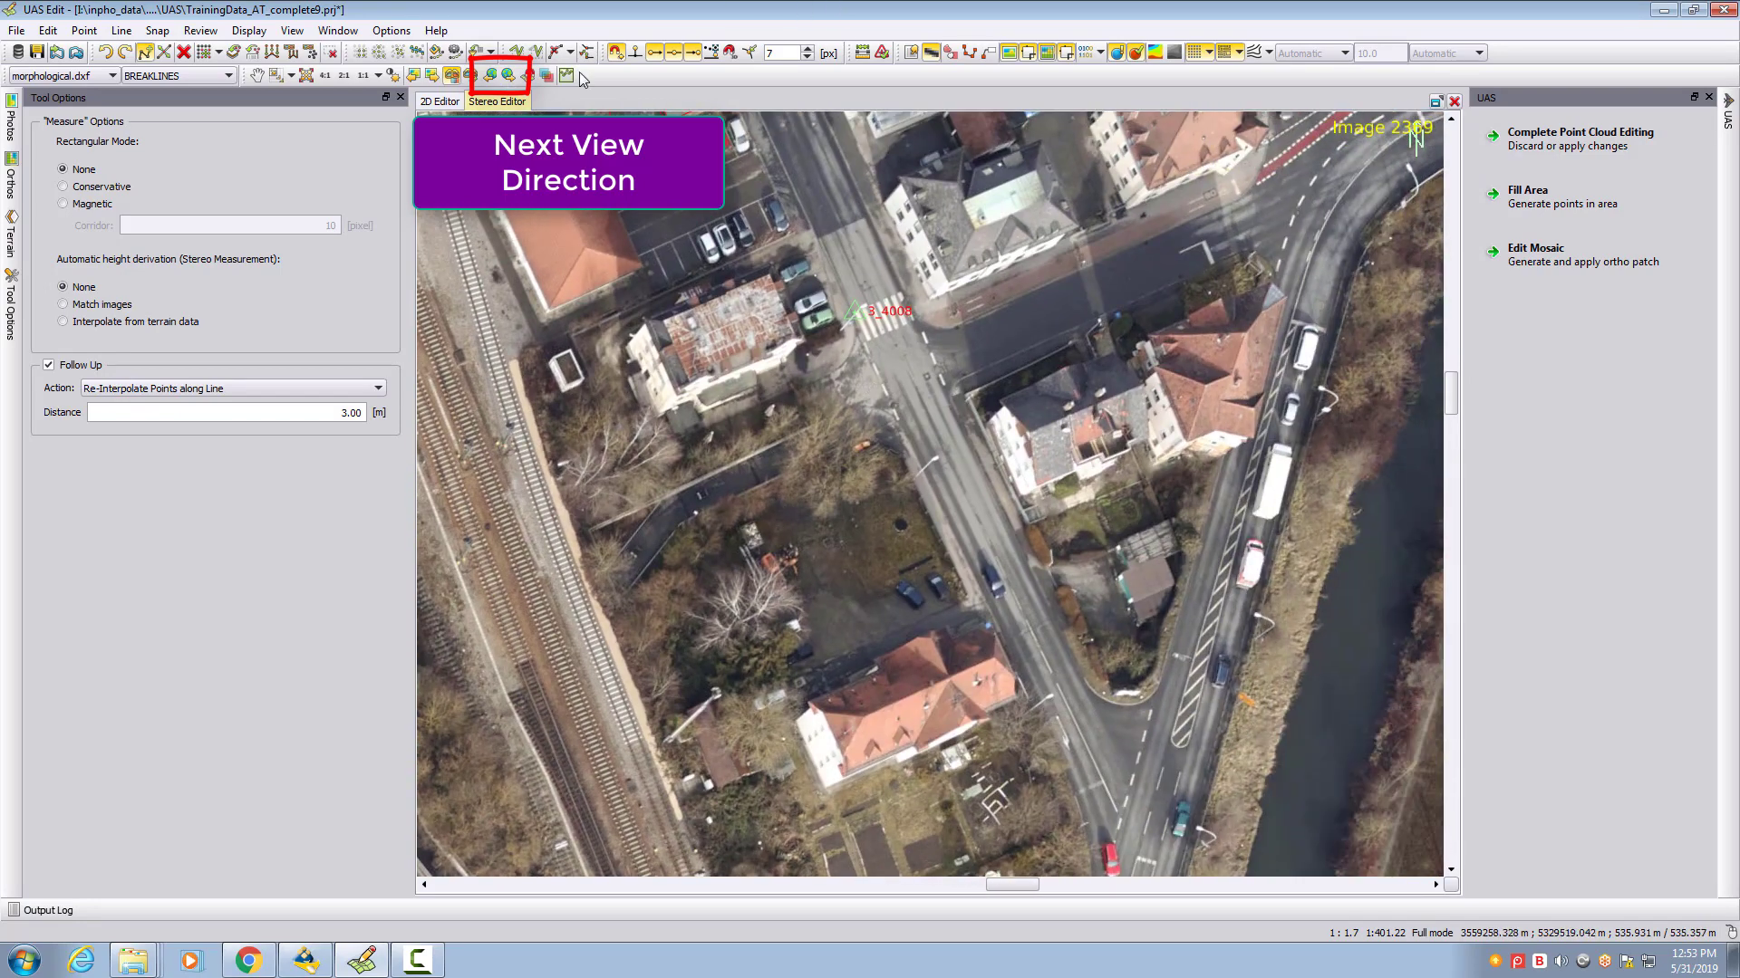
{"action": "left_click", "coordinate": [510, 77]}
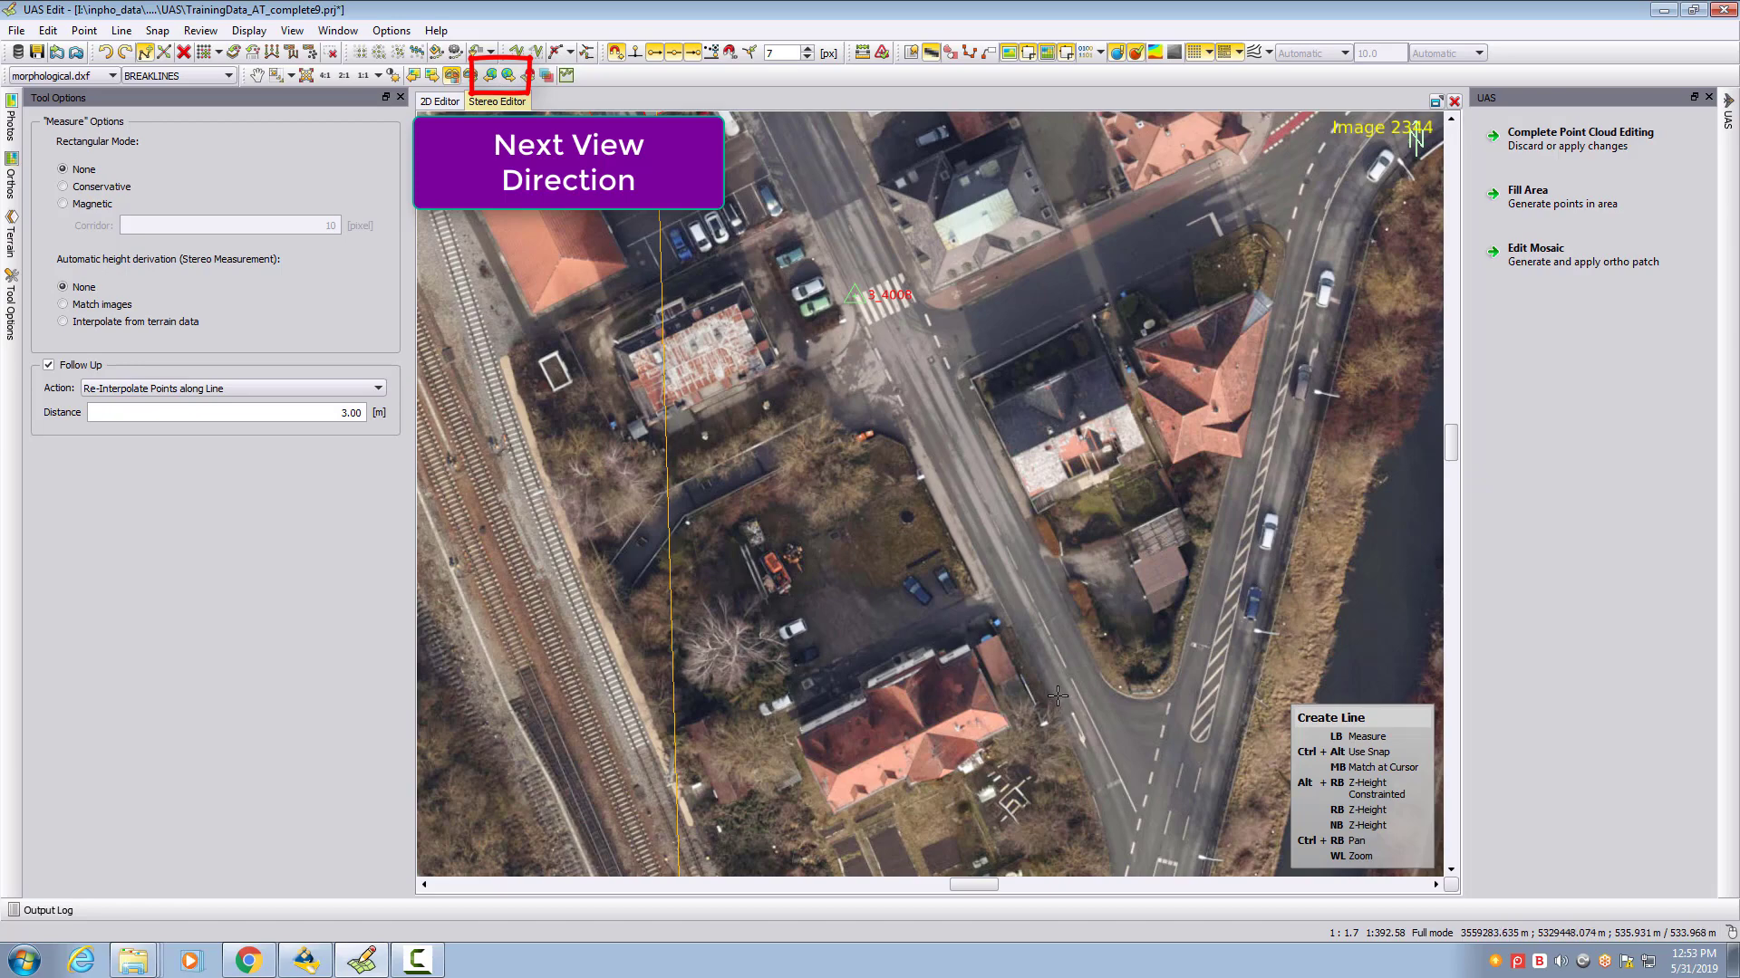
{"action": "left_click", "coordinate": [517, 78]}
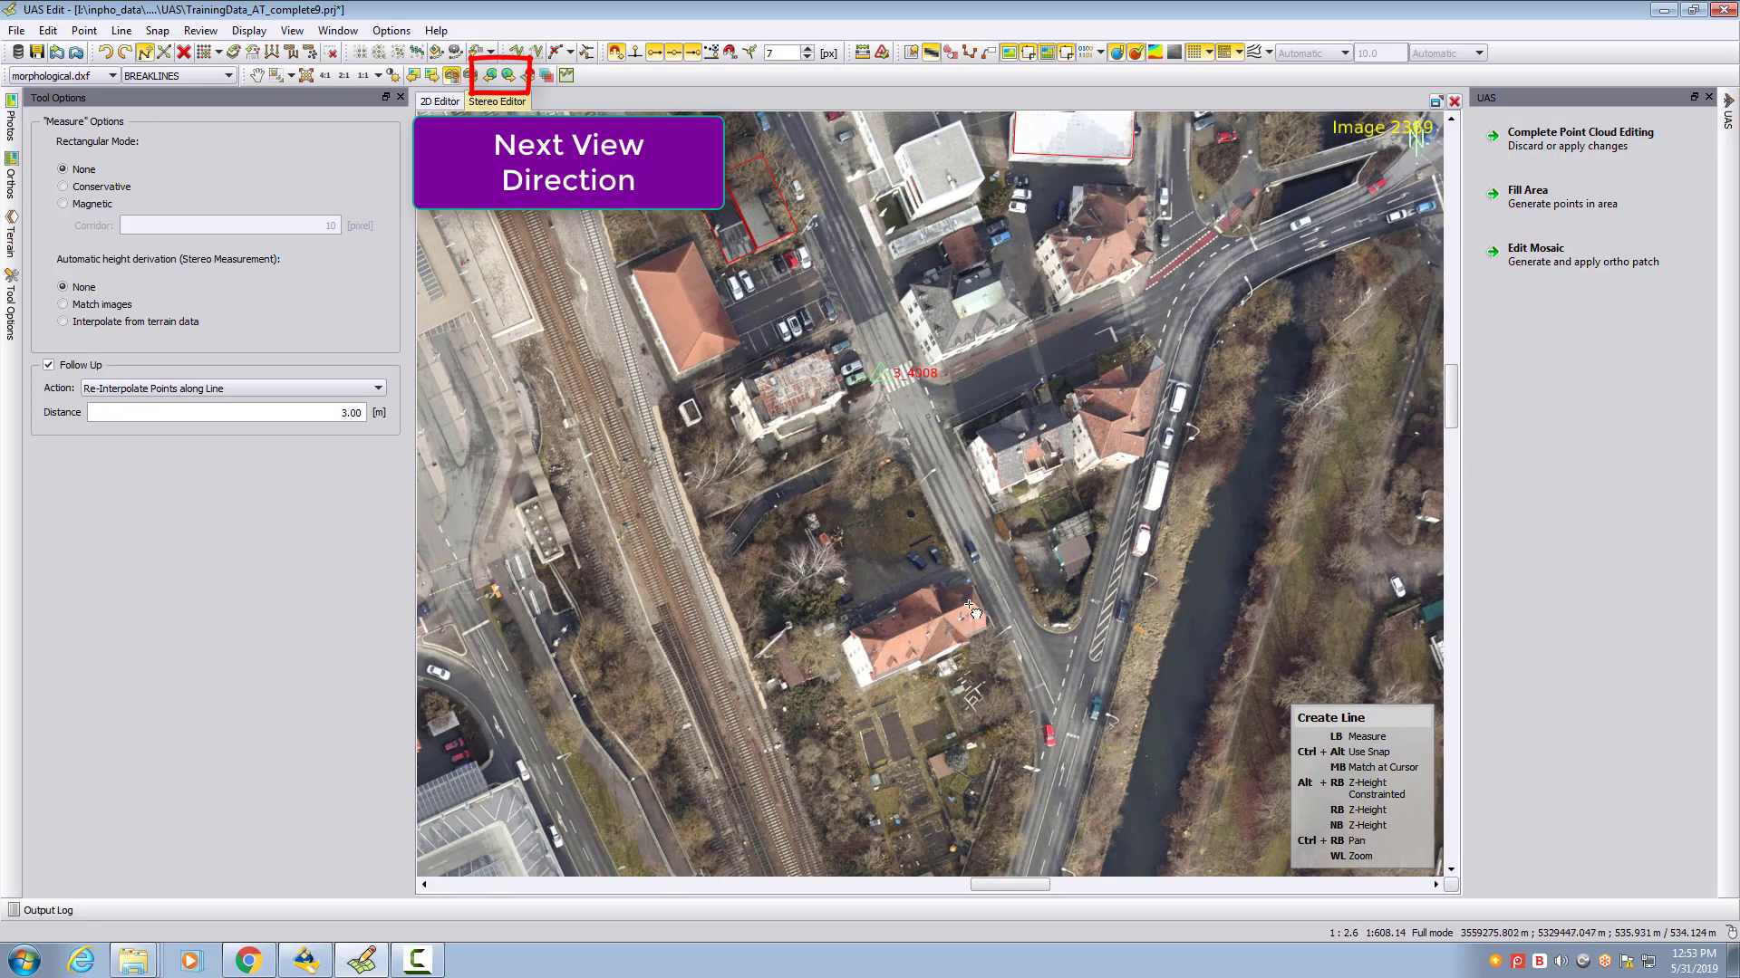
{"action": "key", "text": "n"}
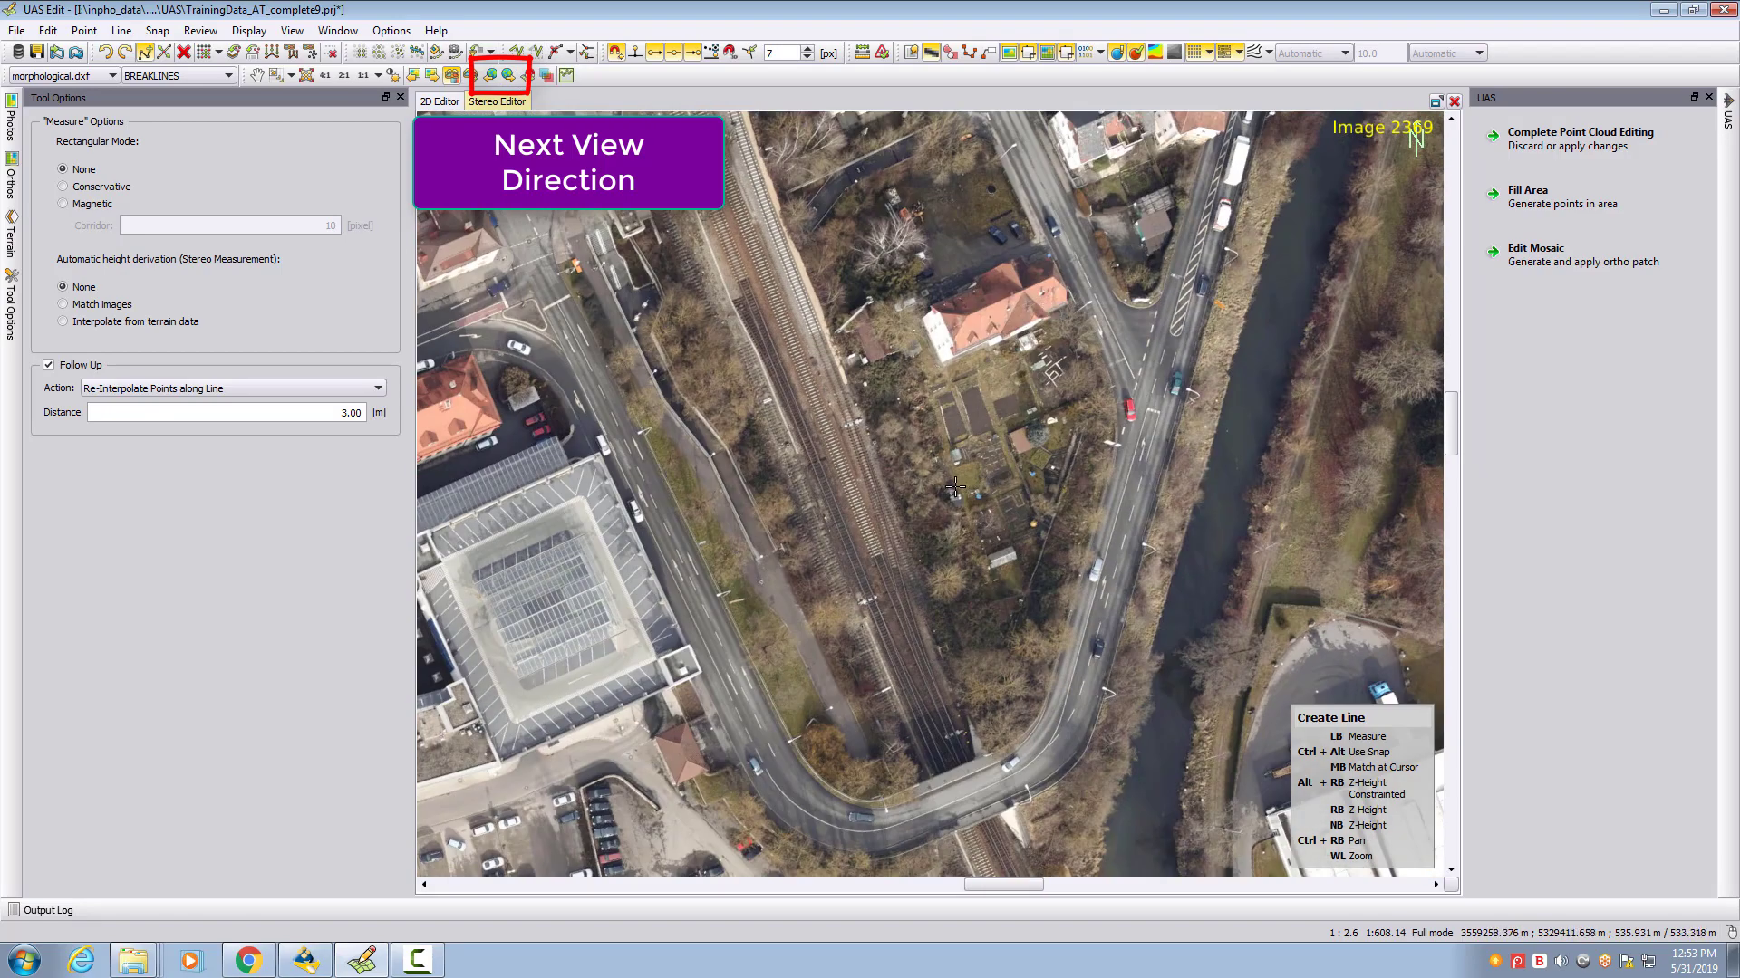